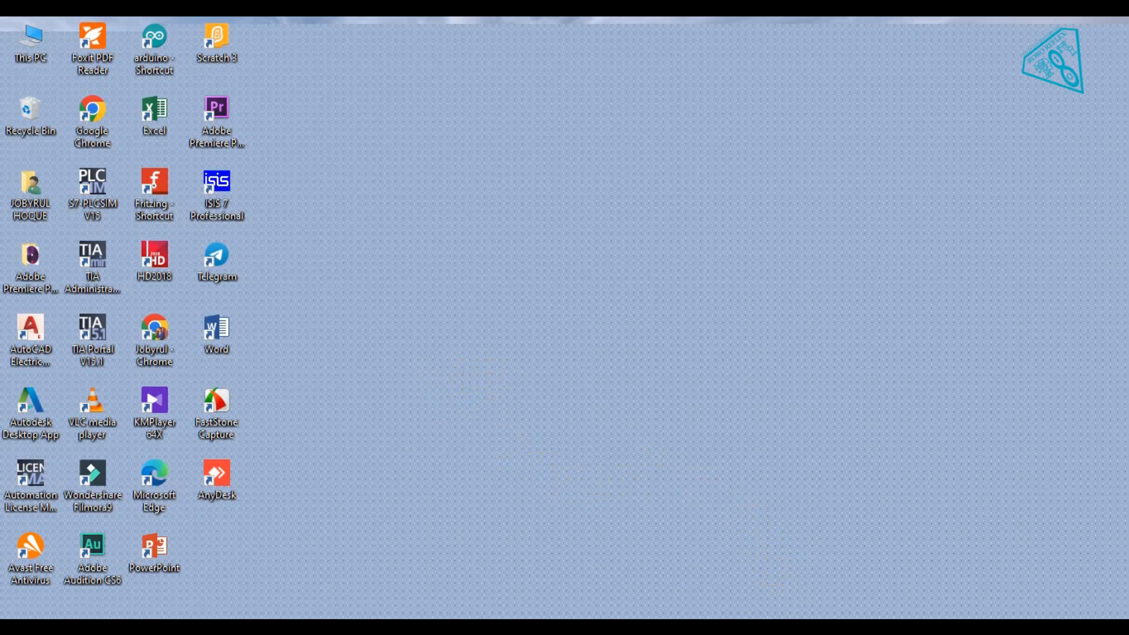
Launch ISIS 7 Professional and decline the offer to view the sample designs.
{"action": "mouse_move", "coordinate": [768, 628]}
{"action": "left_click", "coordinate": [768, 564]}
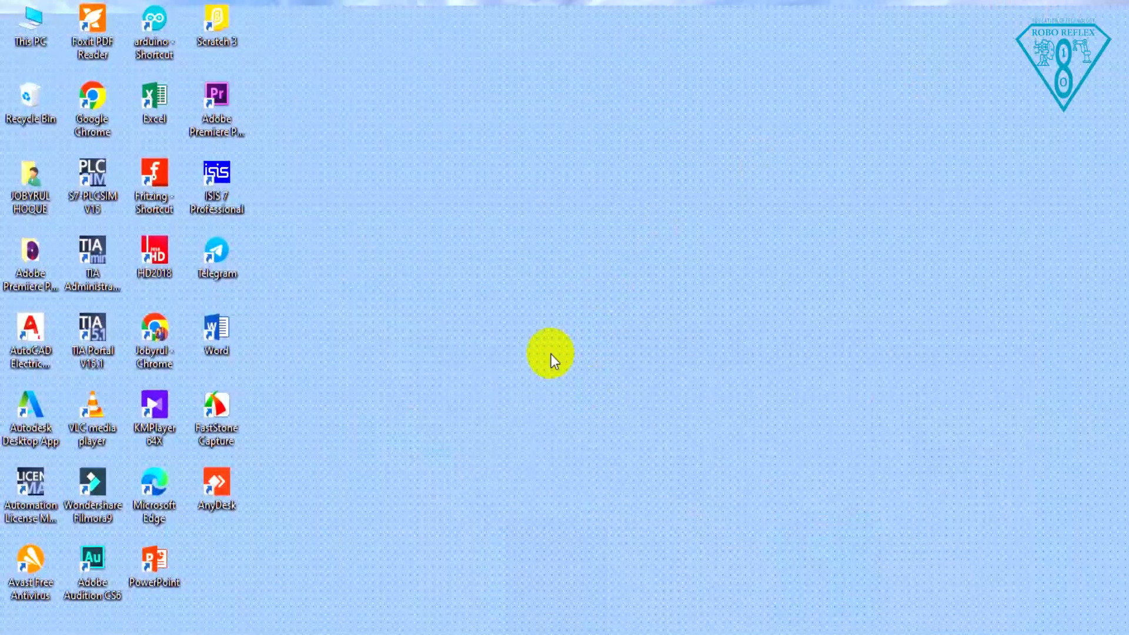
{"action": "double_click", "coordinate": [225, 179]}
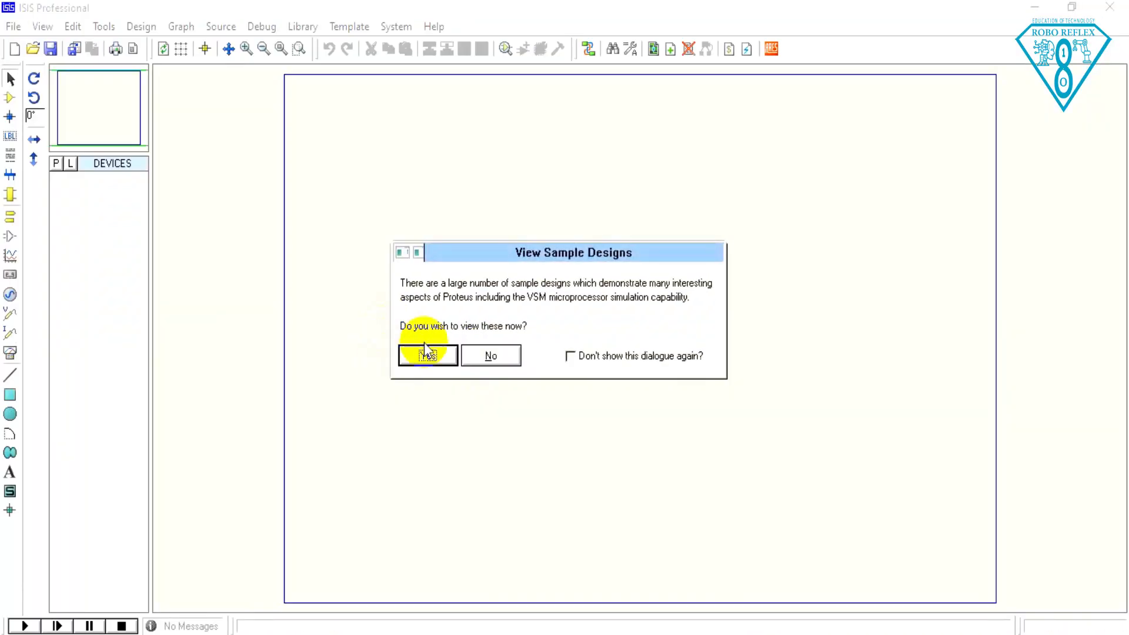
{"action": "left_click", "coordinate": [496, 353]}
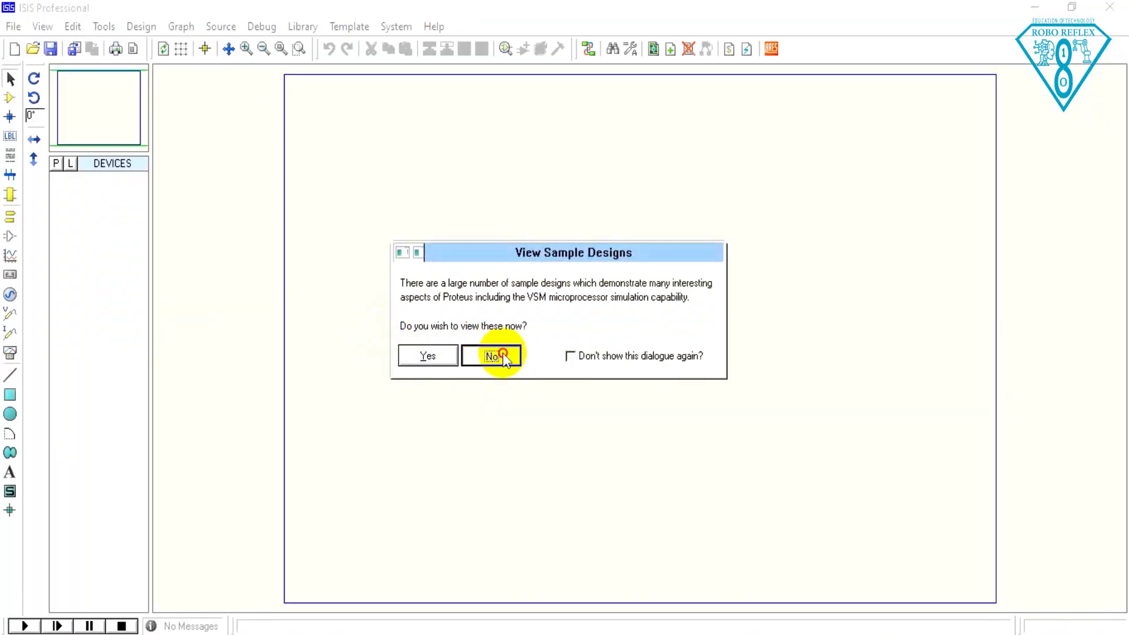
{"action": "left_click", "coordinate": [491, 362]}
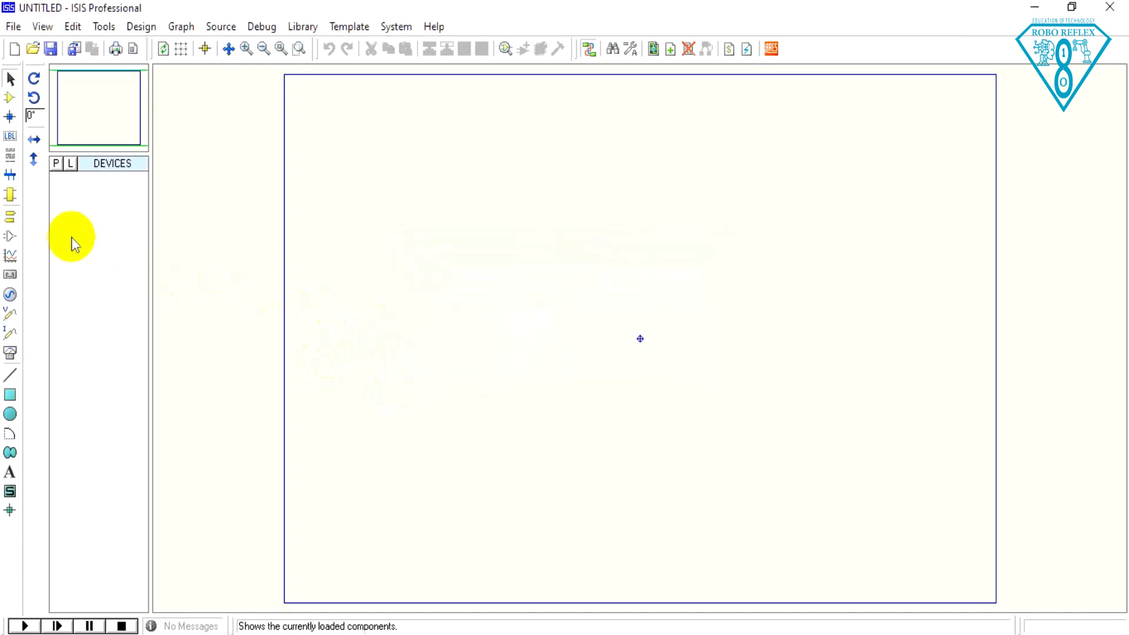
Find "Arduino" in the component library and add the ARDUINO UNO to the device list.
{"action": "left_click", "coordinate": [58, 163]}
{"action": "type", "text": "Arduino"}
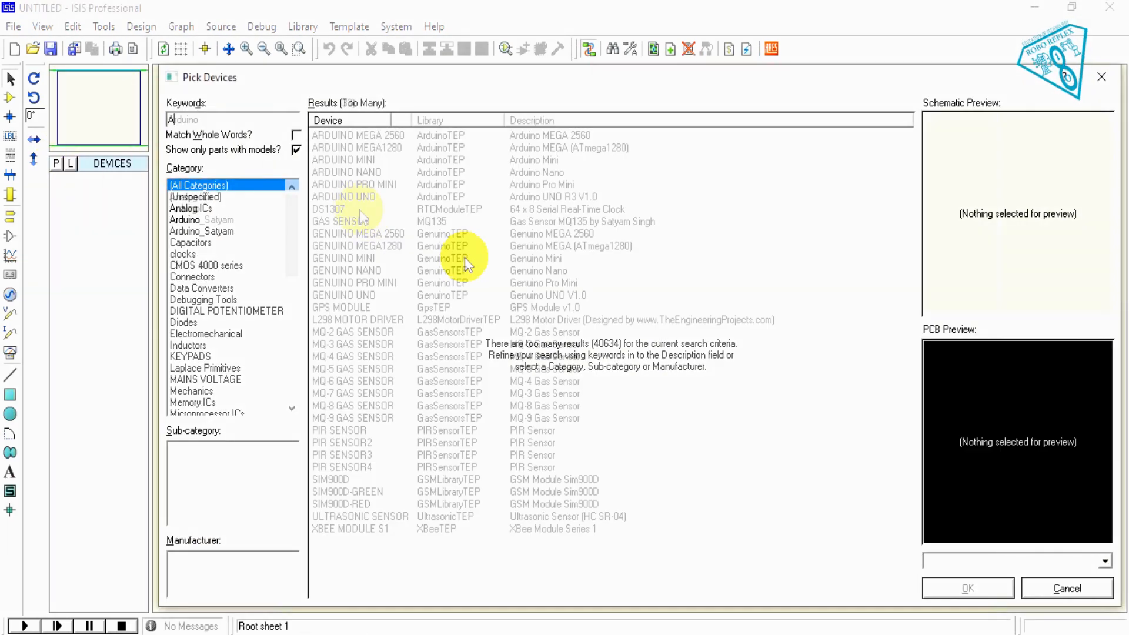
{"action": "left_click", "coordinate": [362, 198]}
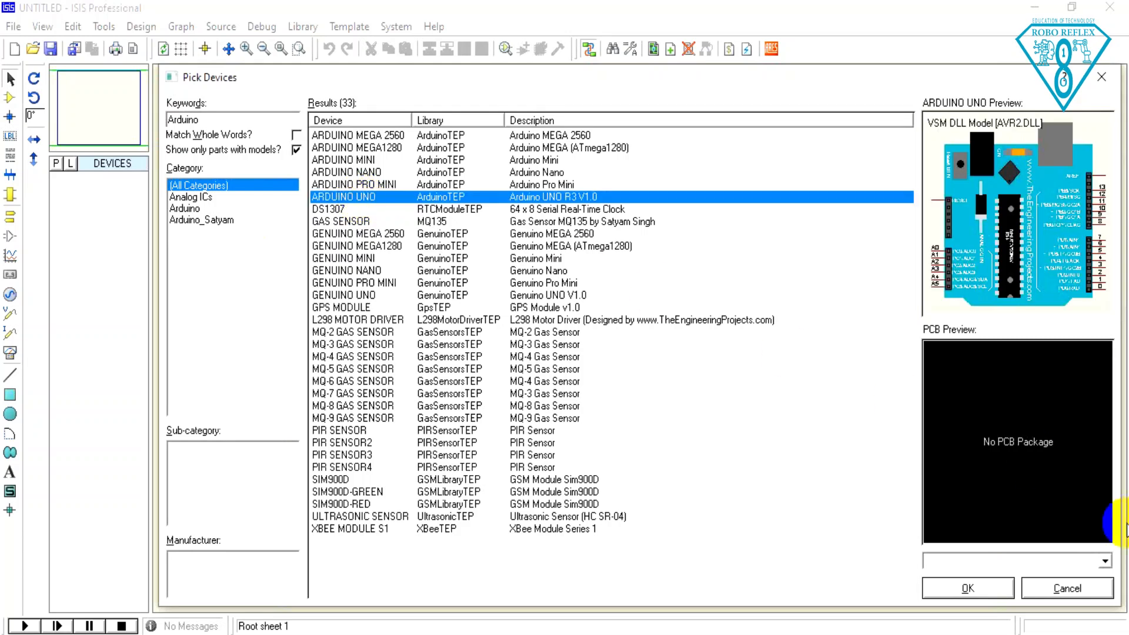
{"action": "left_click", "coordinate": [969, 587]}
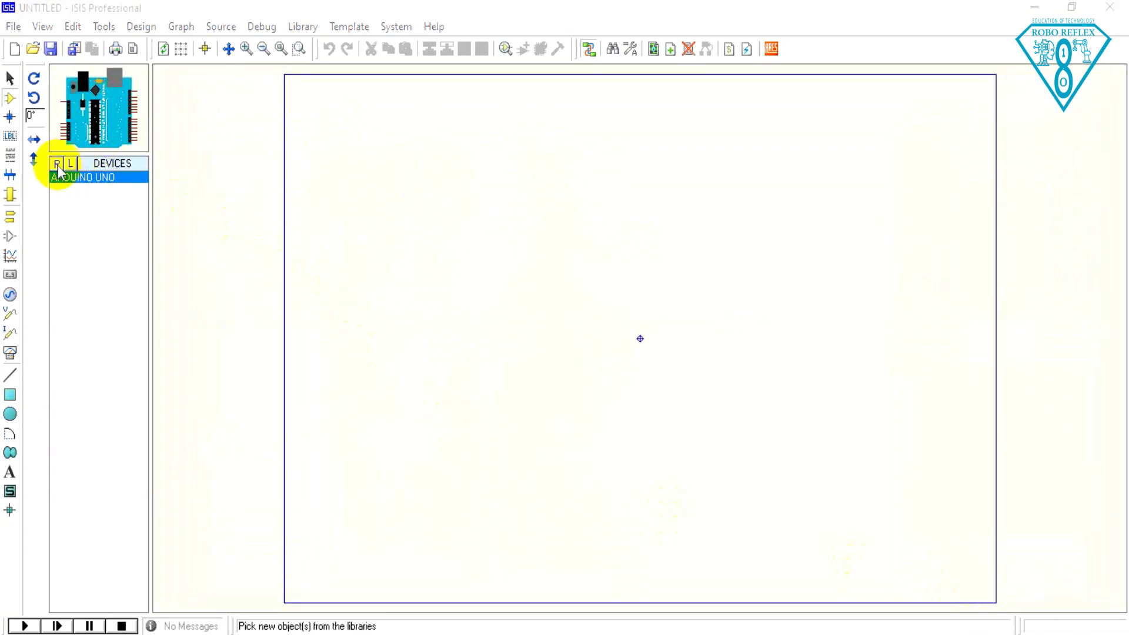
Find "acs712" in the component library and add the ACS712ELCTR-05B-T current sensor to the device list.
{"action": "left_click", "coordinate": [56, 165]}
{"action": "type", "text": "acs7"}
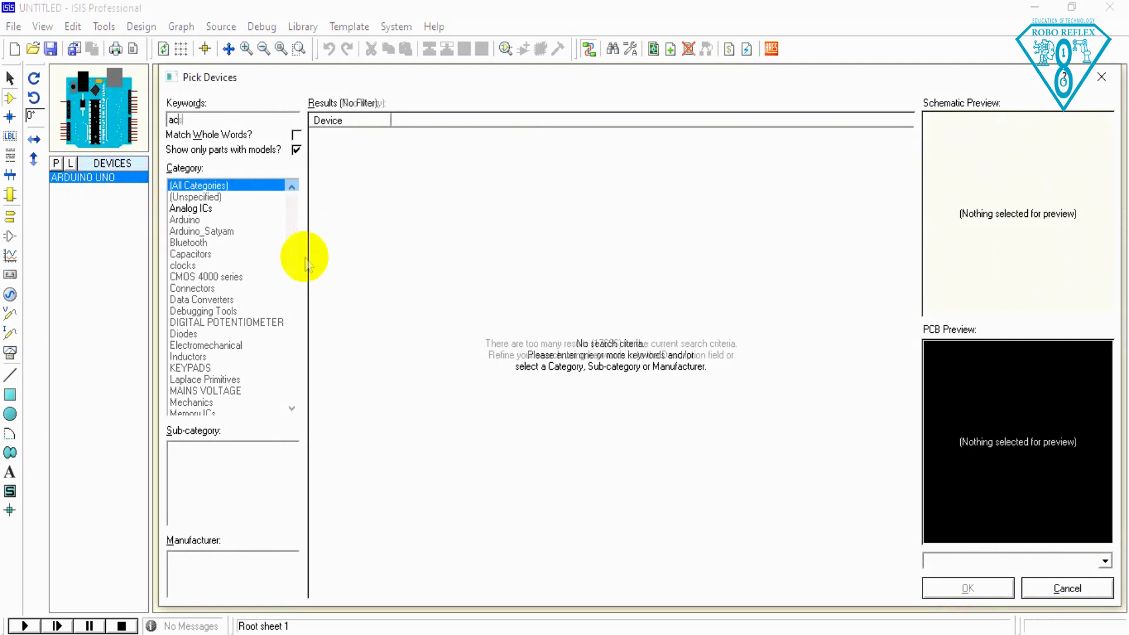
{"action": "type", "text": "12"}
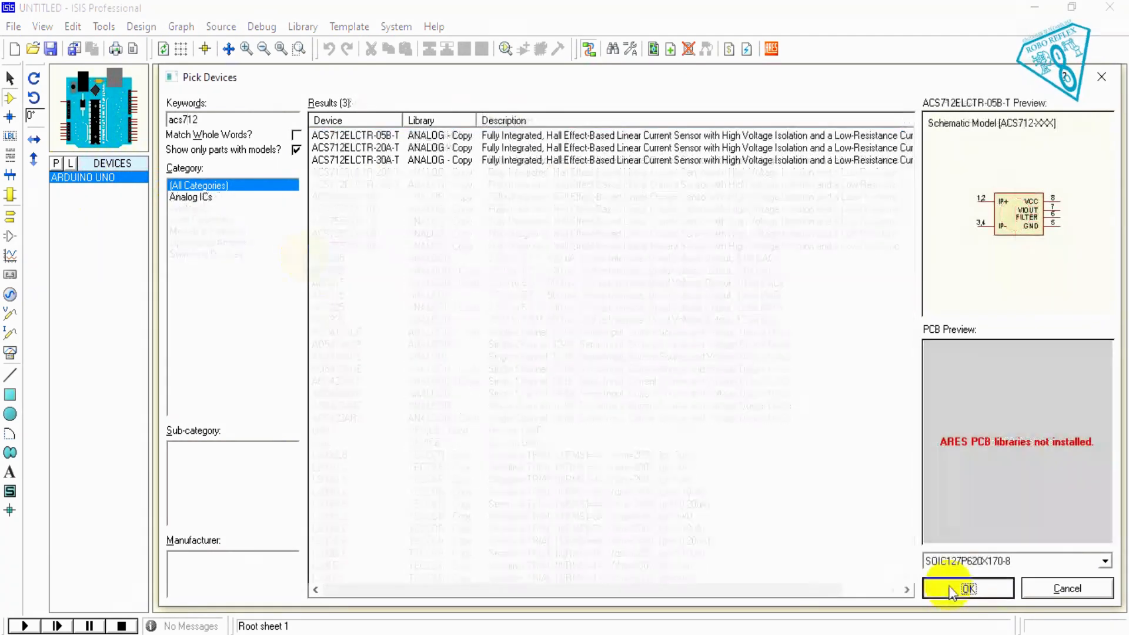
{"action": "left_click", "coordinate": [948, 588]}
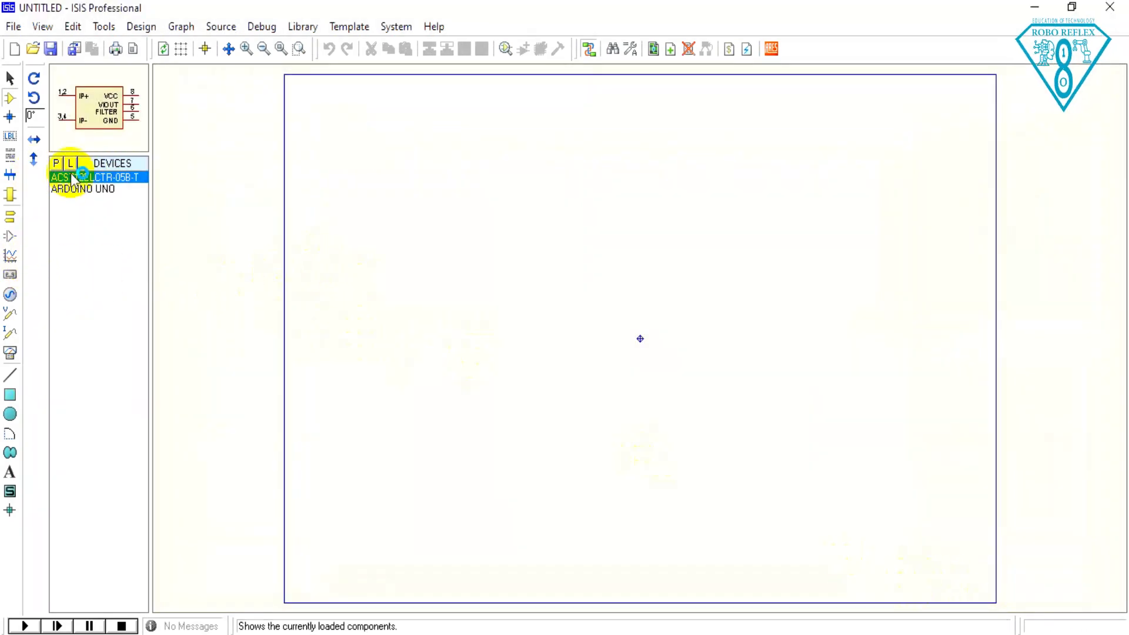
Find "pot" in the component library and add the POT variable resistor from the DEVICE library to the device list.
{"action": "left_click", "coordinate": [55, 165]}
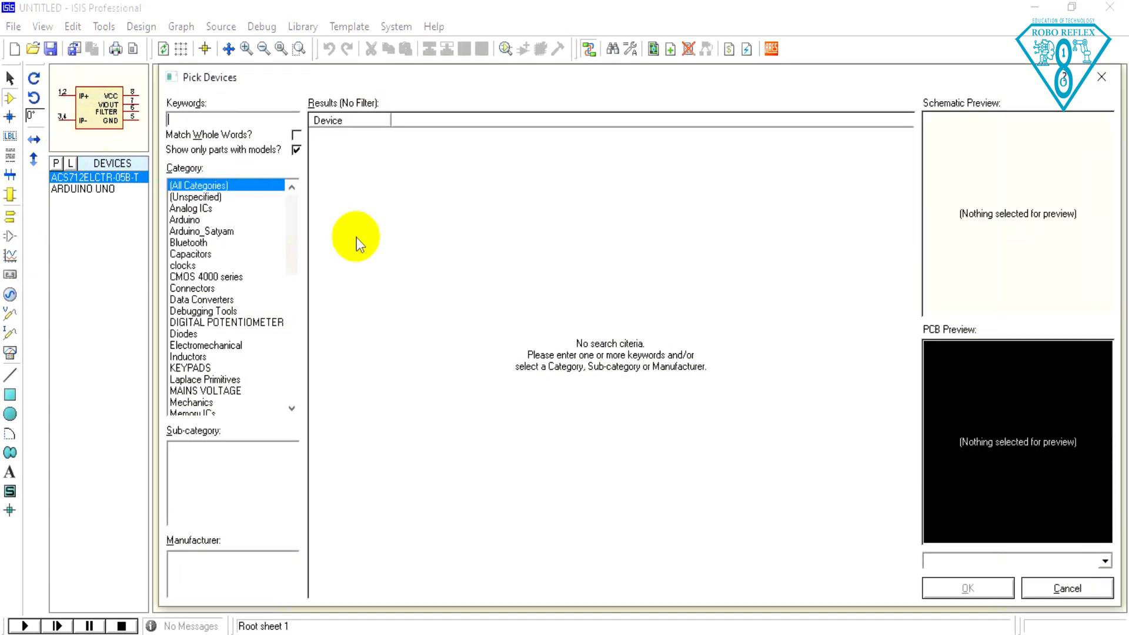
{"action": "type", "text": "p"}
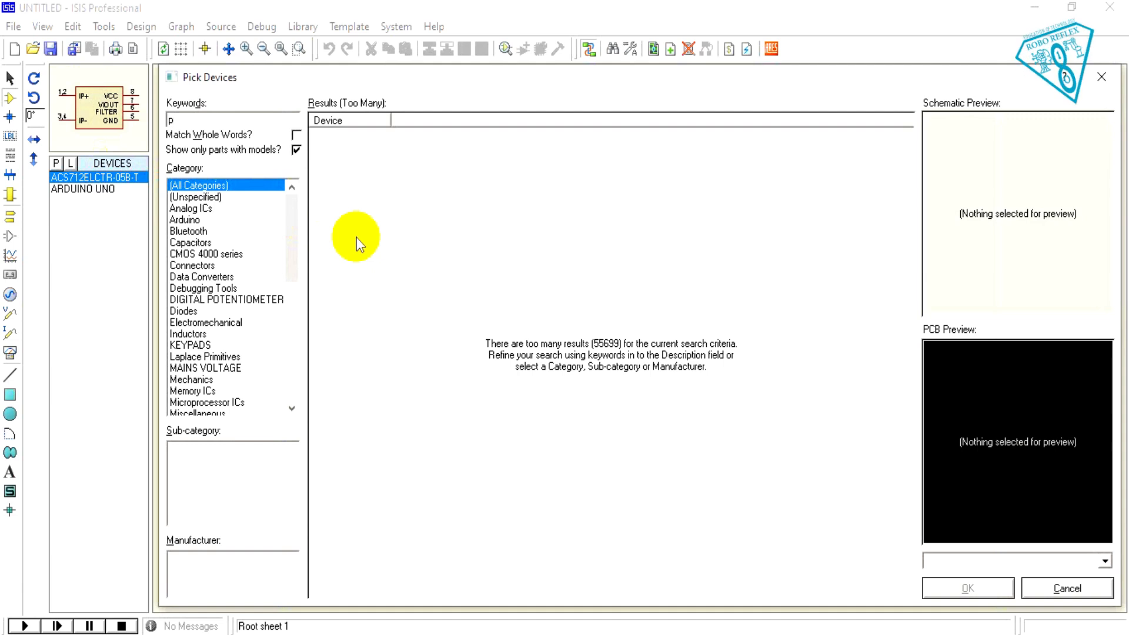
{"action": "type", "text": "ot"}
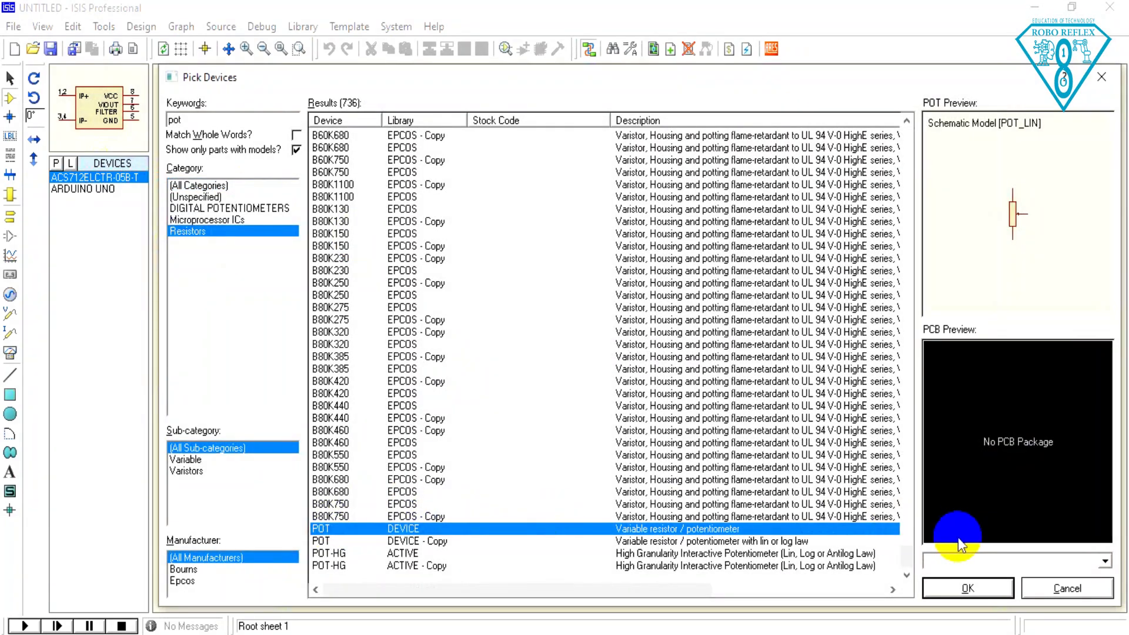
{"action": "left_click", "coordinate": [964, 588]}
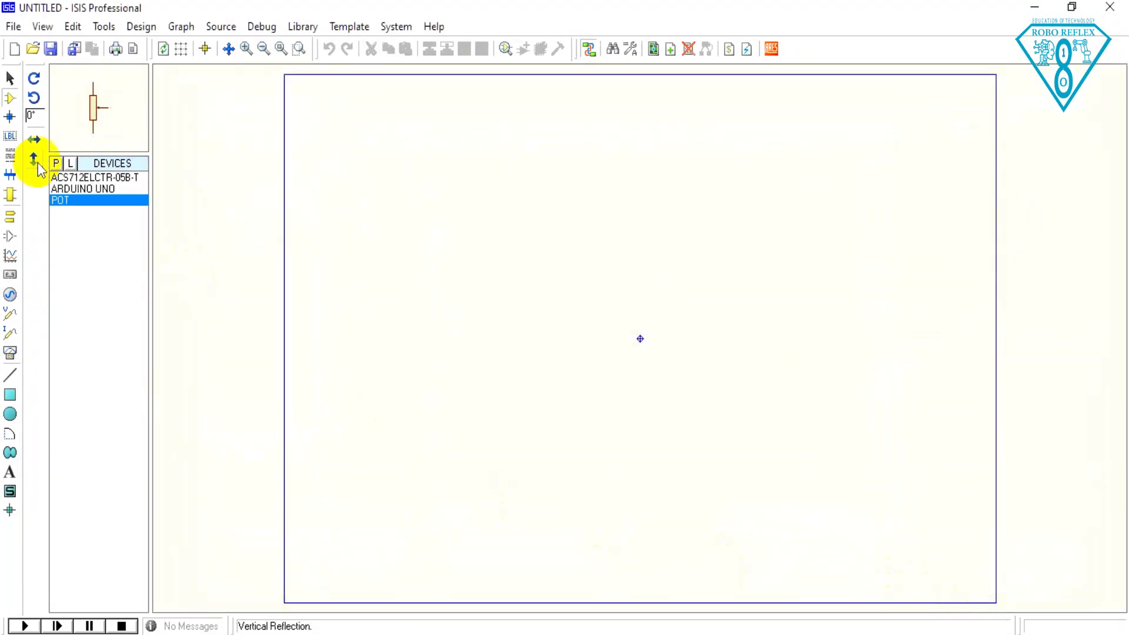
Find "lm016l" in the component library and add the LM016L 16x2 alphanumeric LCD from the DISPLAY library to the device list.
{"action": "left_click", "coordinate": [56, 164]}
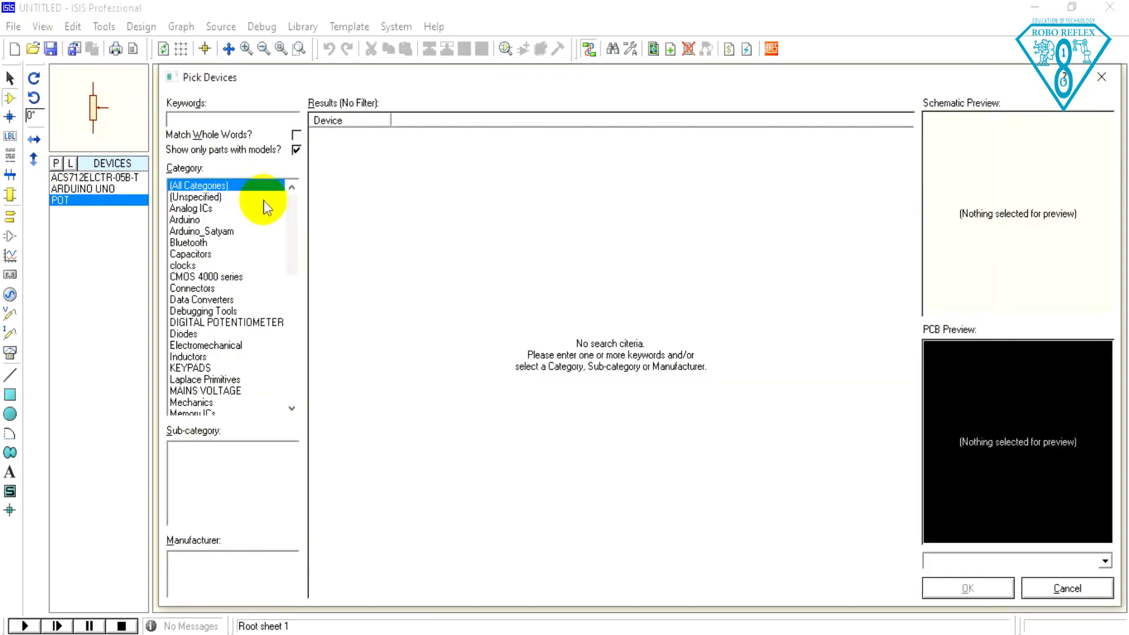
{"action": "type", "text": "lm"}
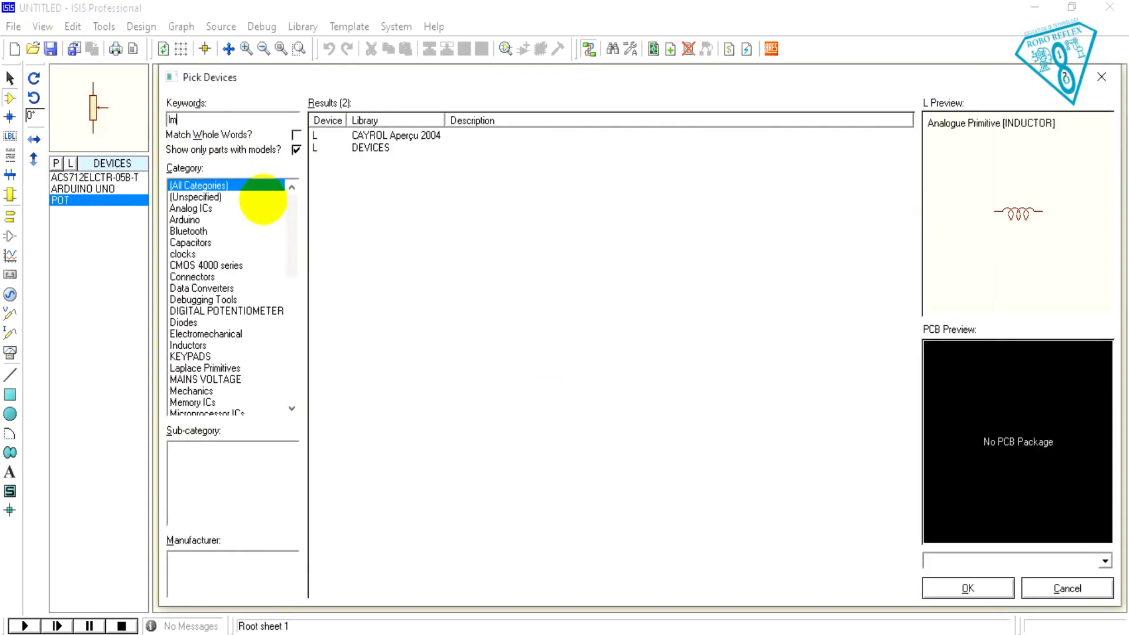
{"action": "type", "text": "01"}
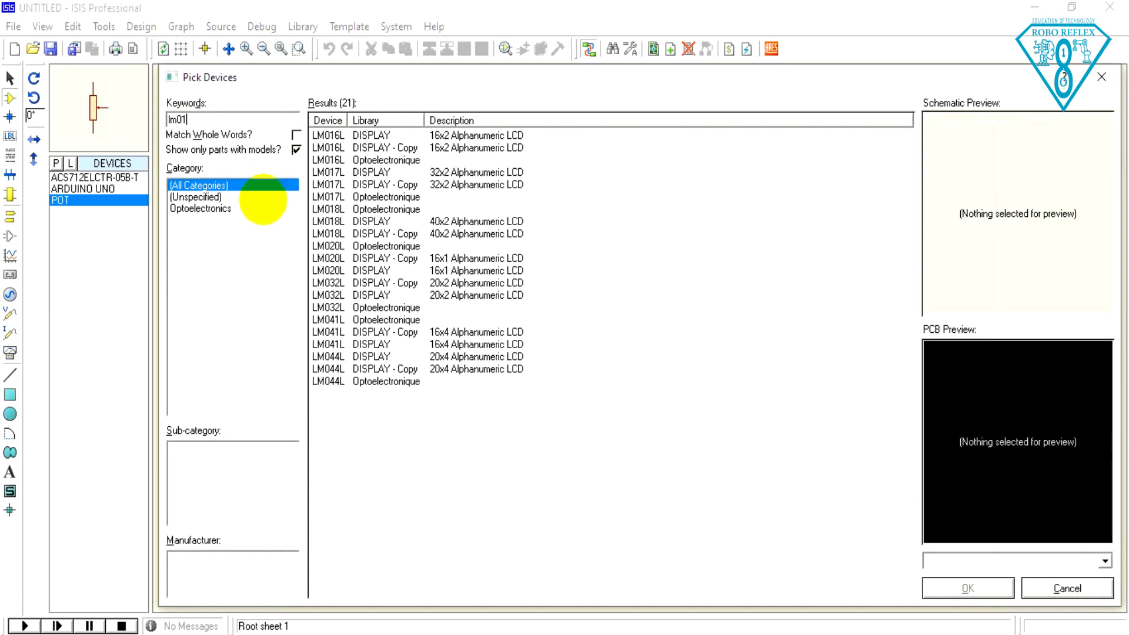
{"action": "type", "text": "6l"}
{"action": "left_click", "coordinate": [323, 136]}
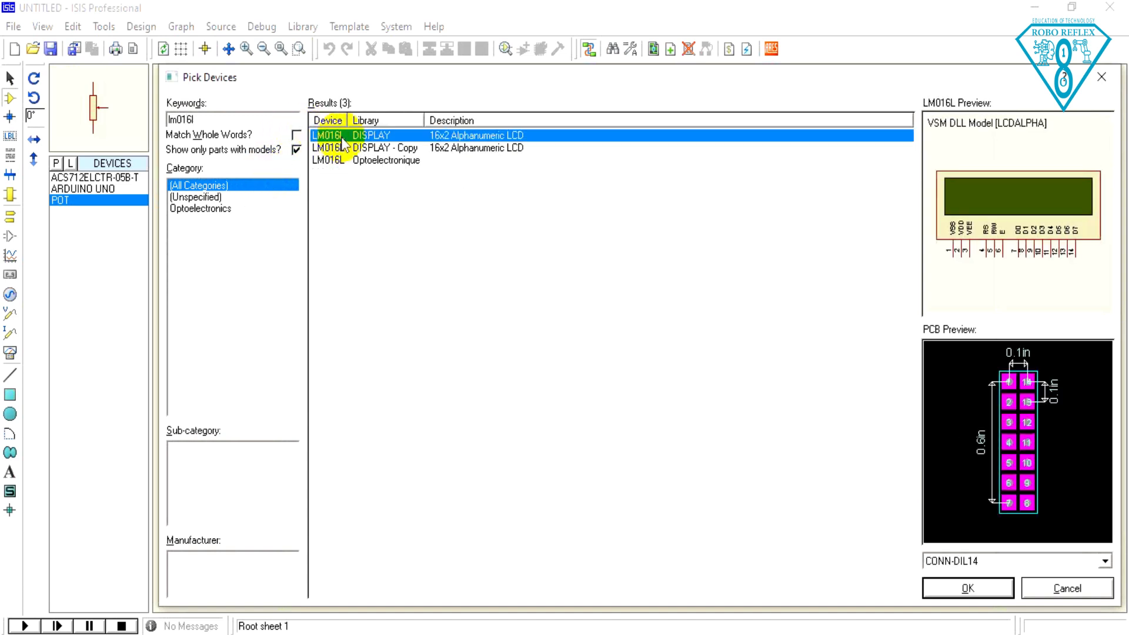
{"action": "left_click", "coordinate": [967, 587]}
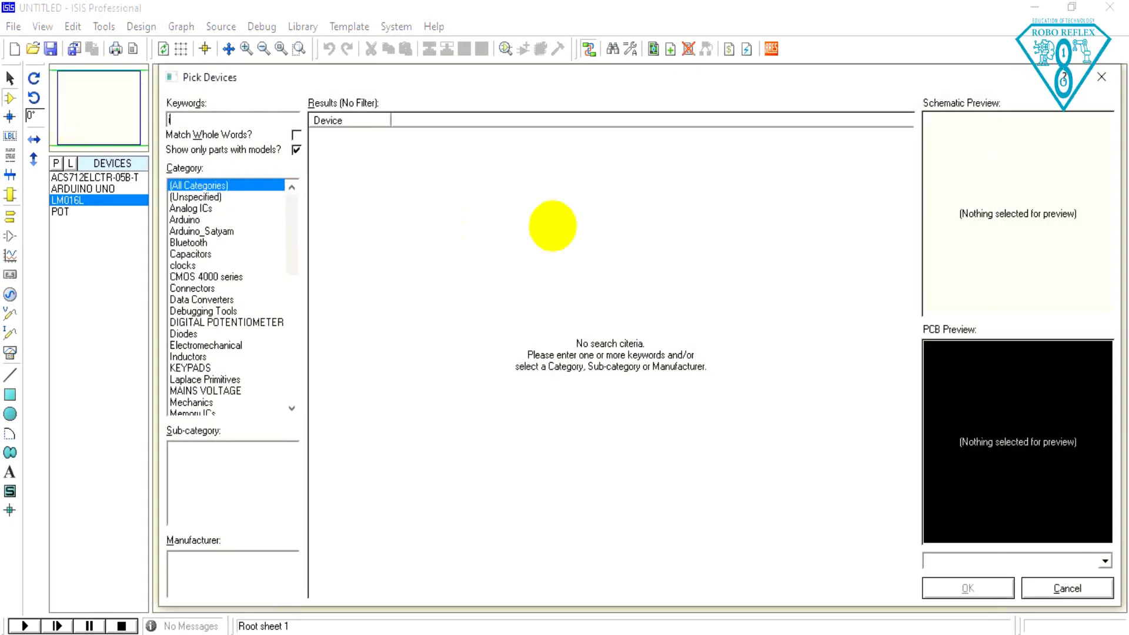
Find "irf520" in the component library and add the IRF520 MOSFET from the IRPOWER library to the device list.
{"action": "type", "text": "irf5"}
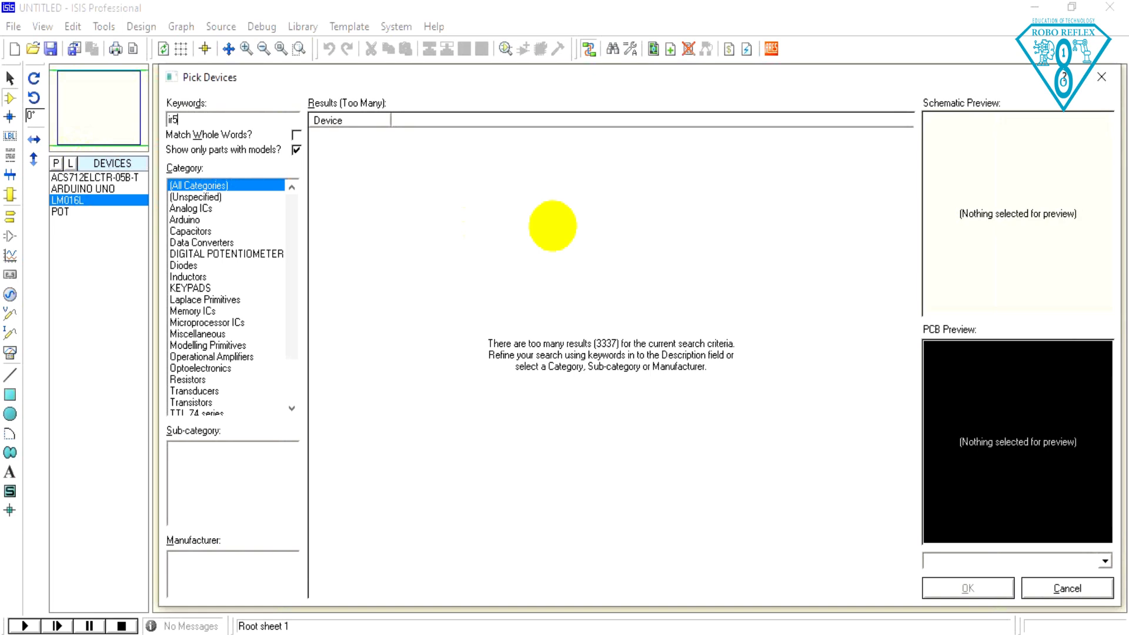
{"action": "type", "text": "20"}
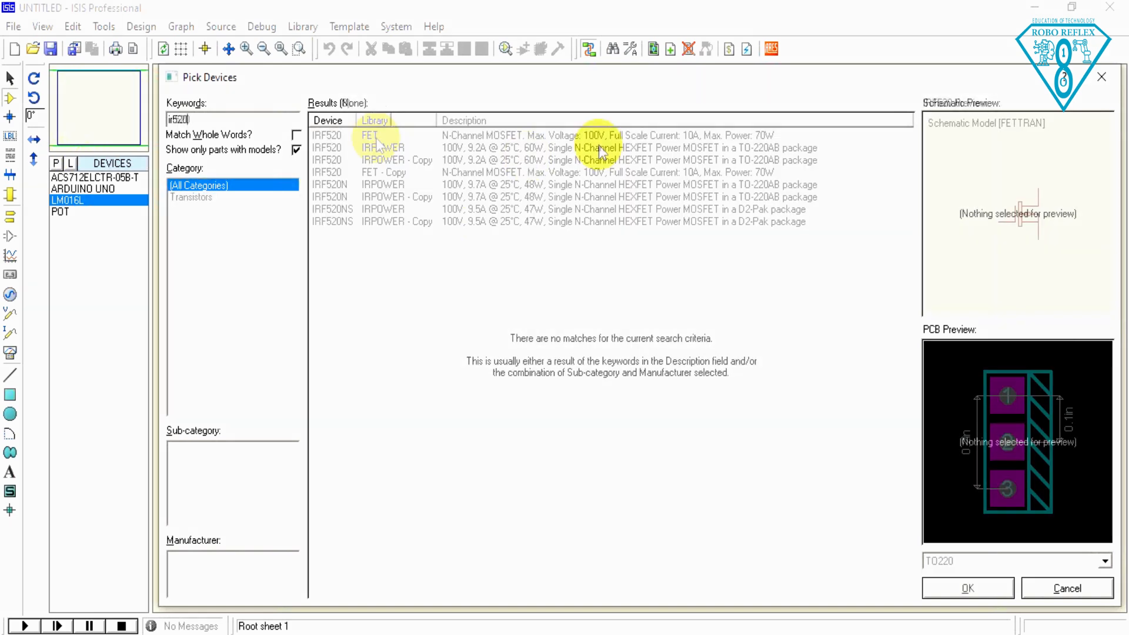
{"action": "left_click", "coordinate": [379, 147]}
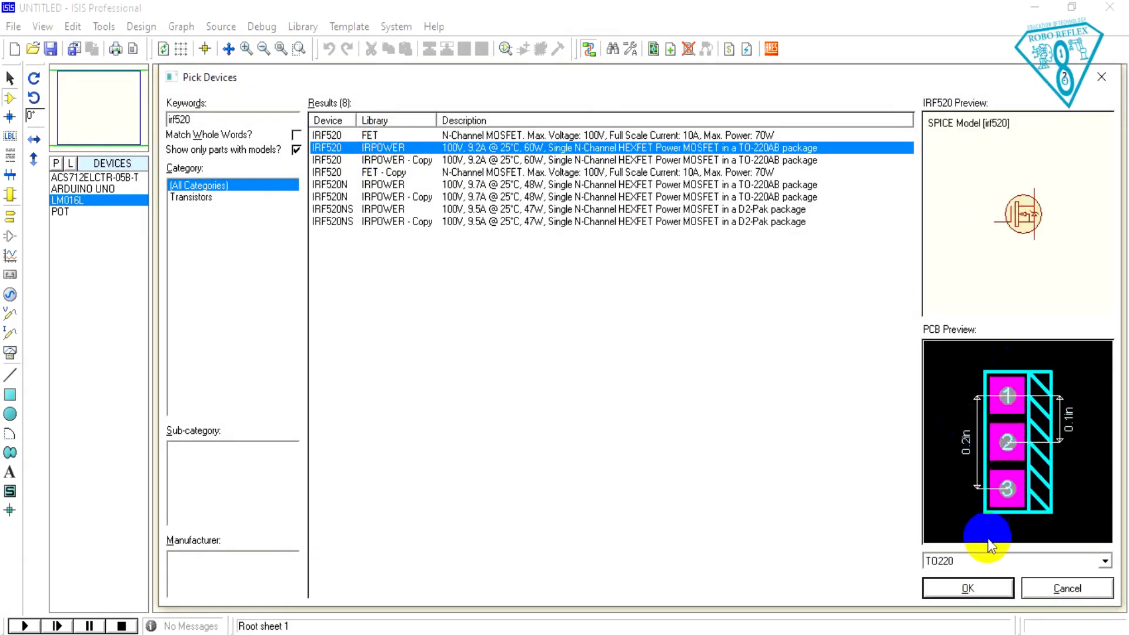
{"action": "left_click", "coordinate": [974, 591]}
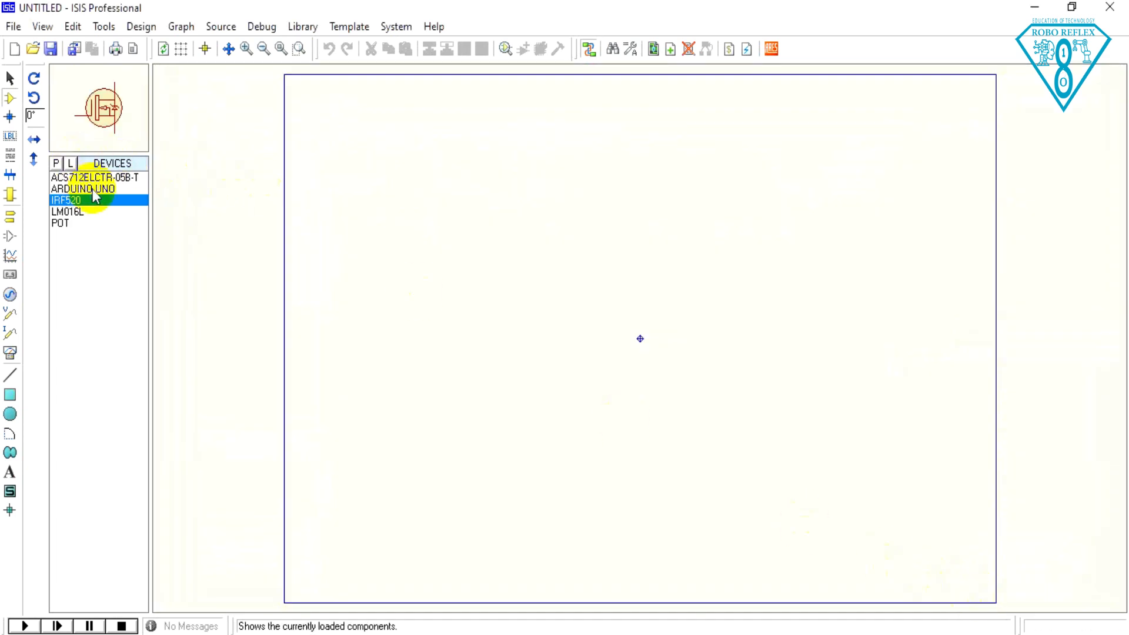
Find "lm35" in the component library and add the LM35 temperature sensor from the NATDAC library to the device list.
{"action": "left_click", "coordinate": [57, 165]}
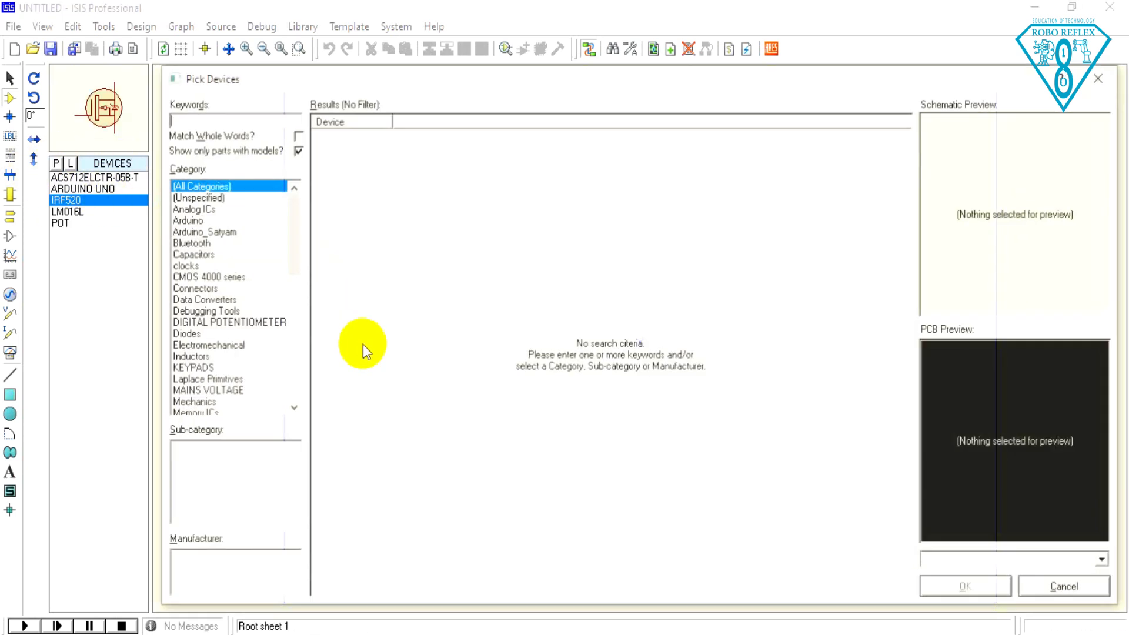
{"action": "type", "text": "lm35"}
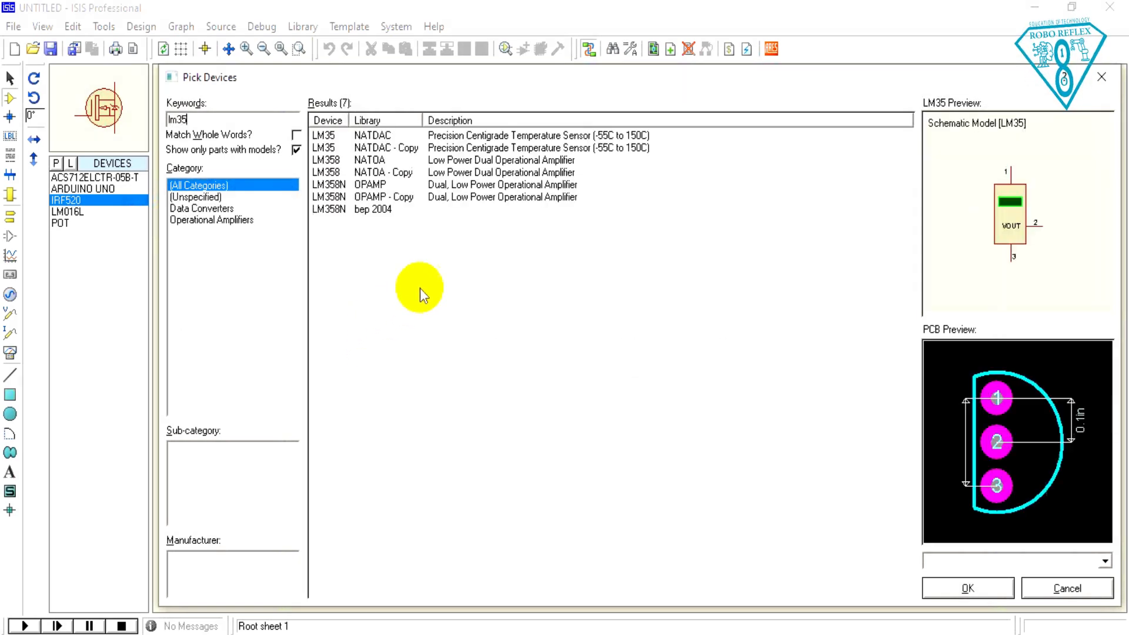
{"action": "left_click", "coordinate": [373, 135]}
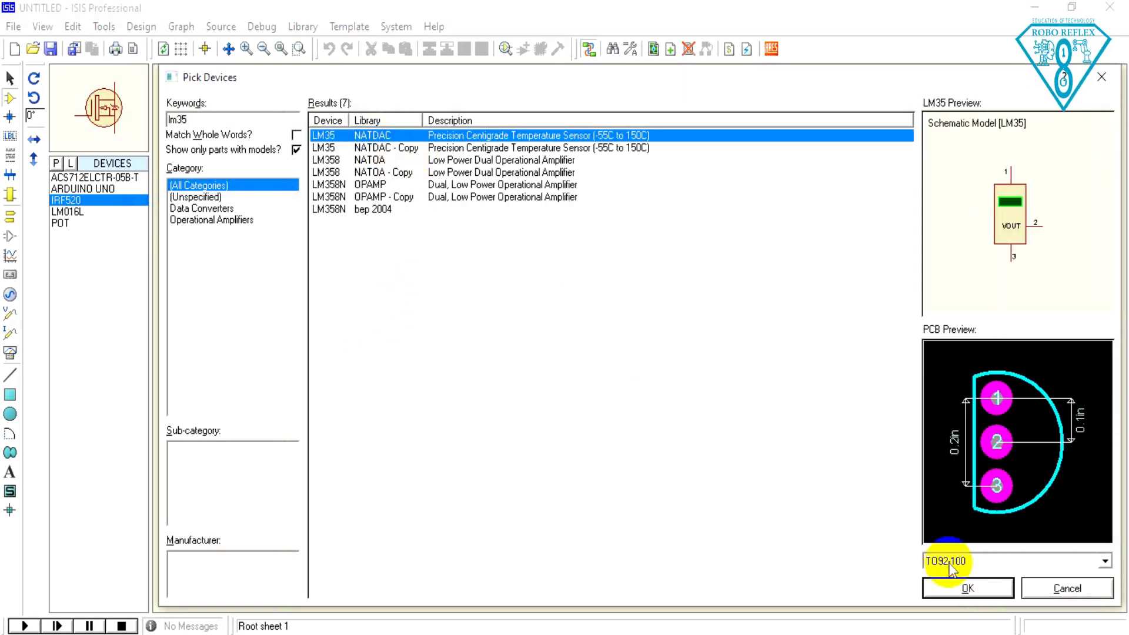
{"action": "left_click", "coordinate": [966, 587]}
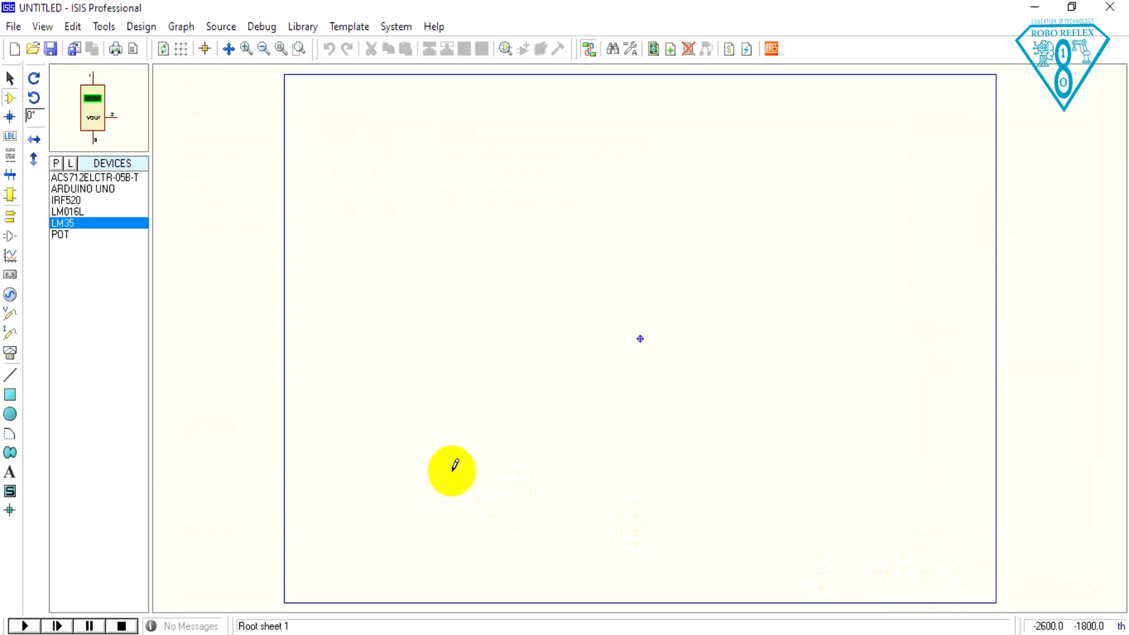
Find "res" in the Resistors category and add the generic RES resistor from the DEVICE library to the device list.
{"action": "key", "text": "e"}
{"action": "left_click", "coordinate": [55, 163]}
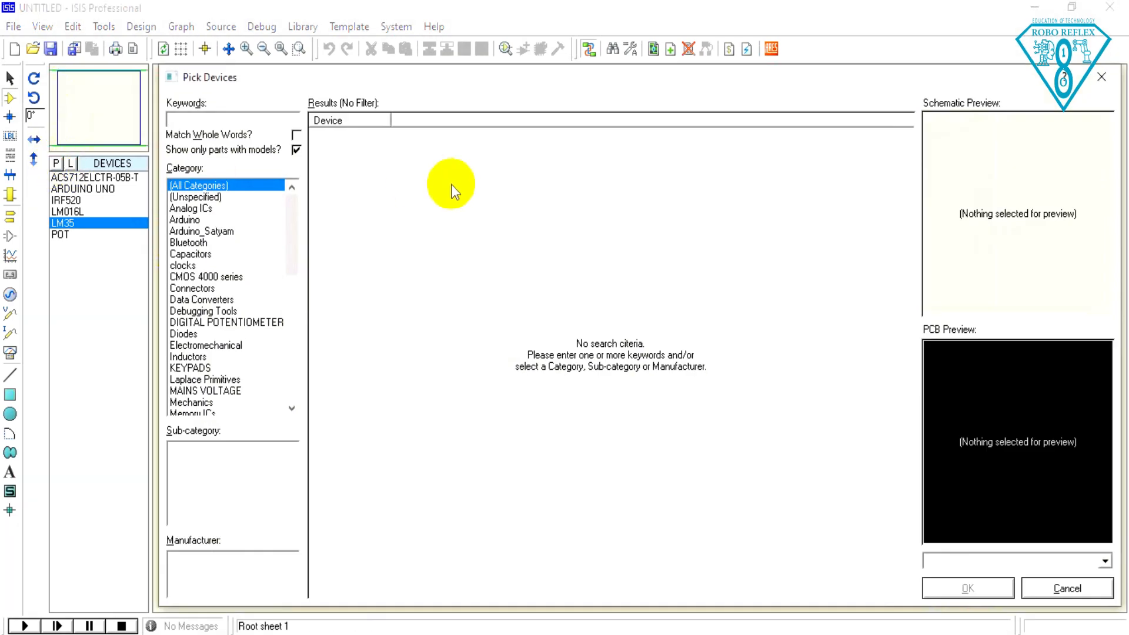
{"action": "type", "text": "res"}
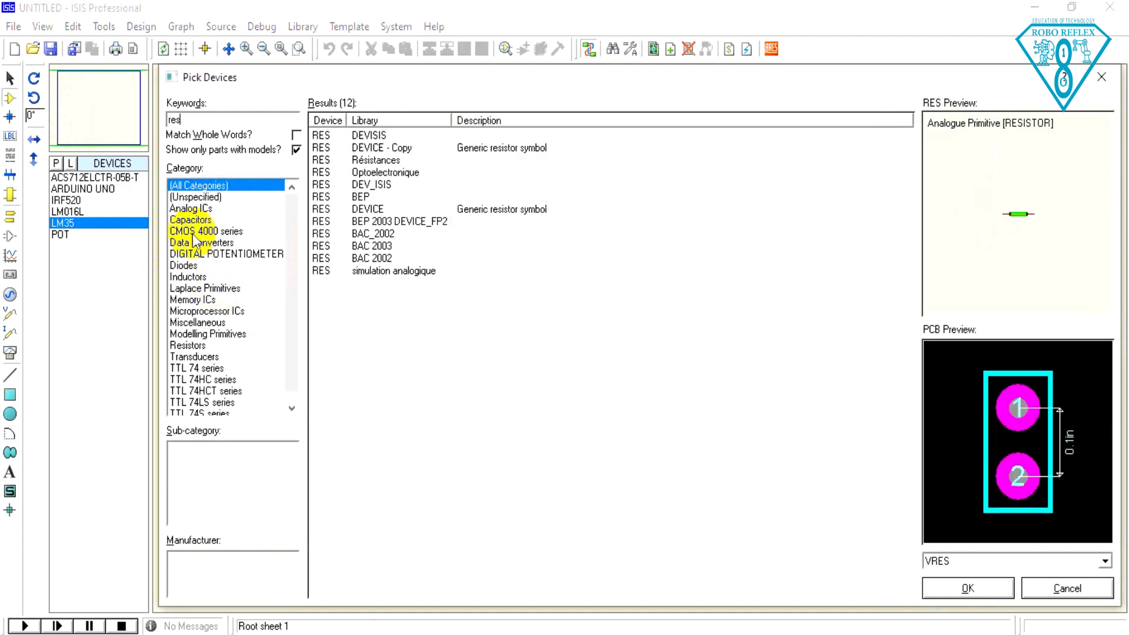
{"action": "left_click", "coordinate": [208, 343]}
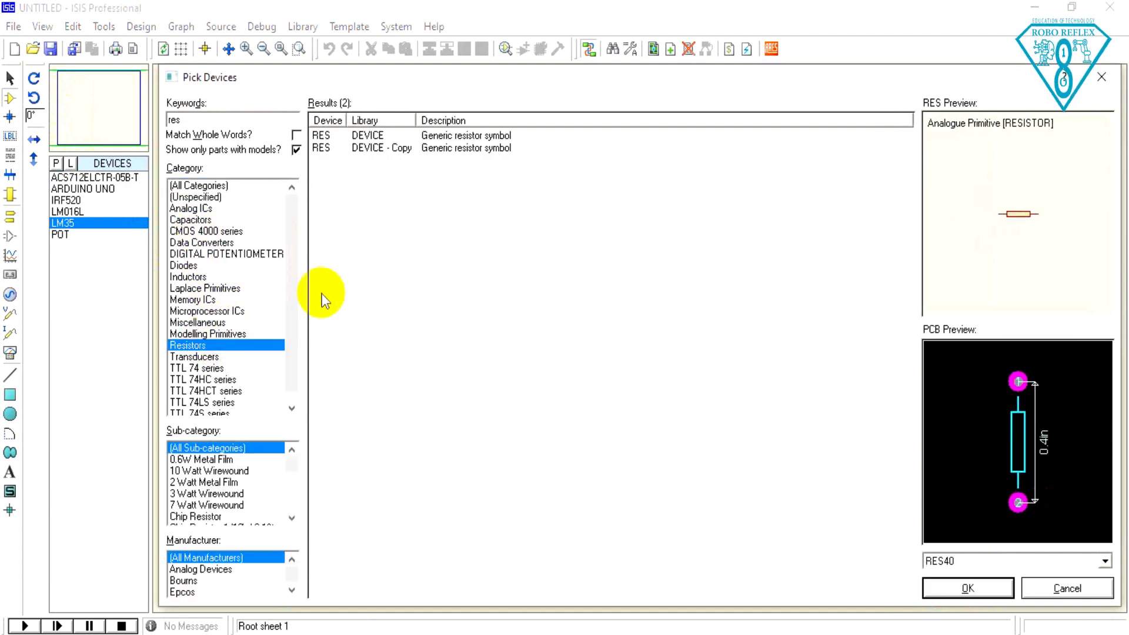
{"action": "left_click", "coordinate": [464, 136]}
{"action": "left_click", "coordinate": [462, 146]}
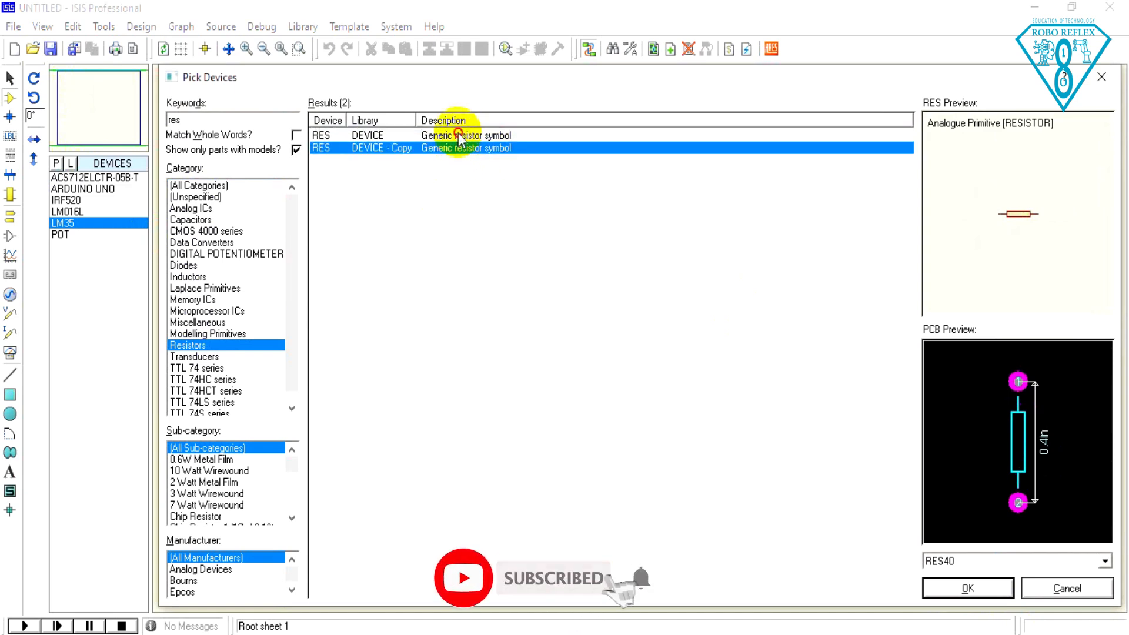
{"action": "left_click", "coordinate": [459, 136]}
{"action": "left_click", "coordinate": [944, 591]}
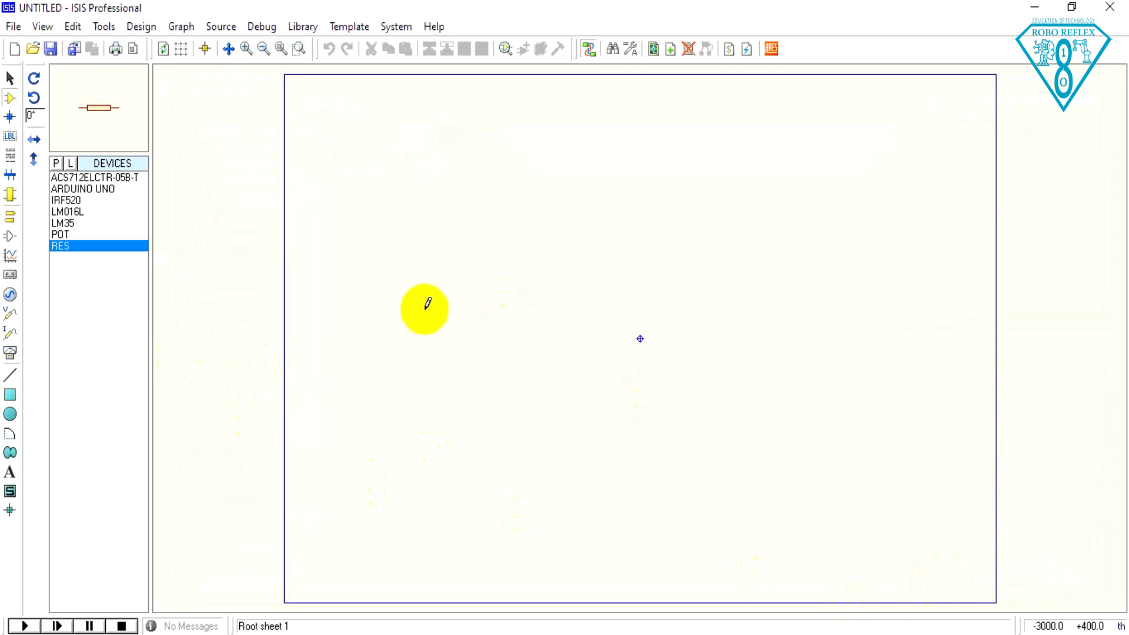
Find "solar" in the component library and add the SOLAR PANEL from the SolarPanelTEP library to the device list.
{"action": "left_click", "coordinate": [56, 164]}
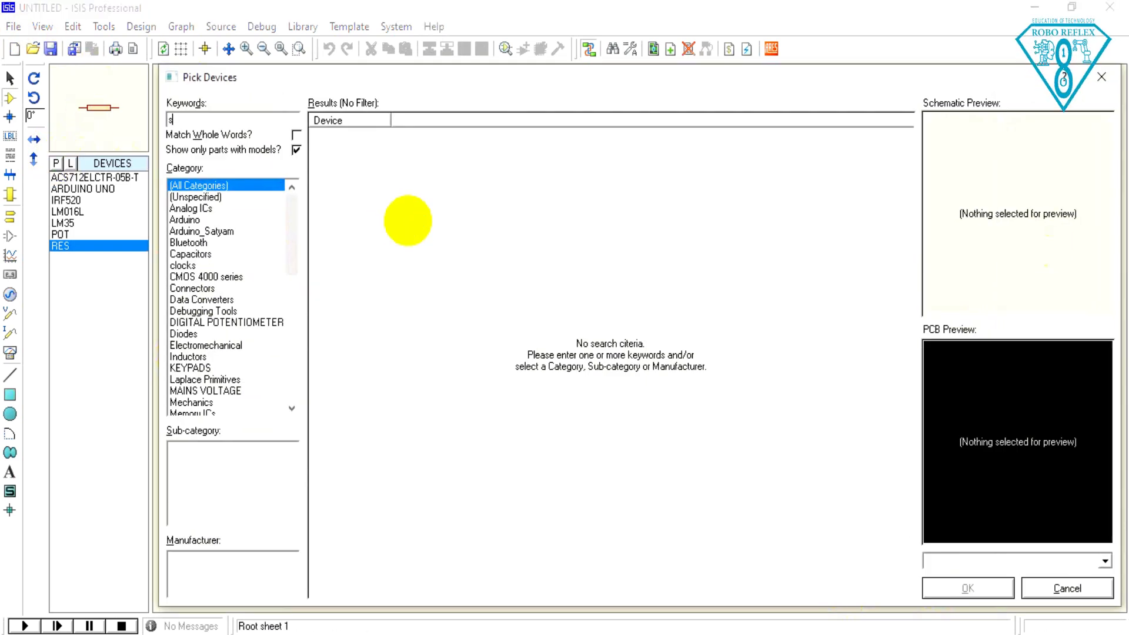
{"action": "type", "text": "solar"}
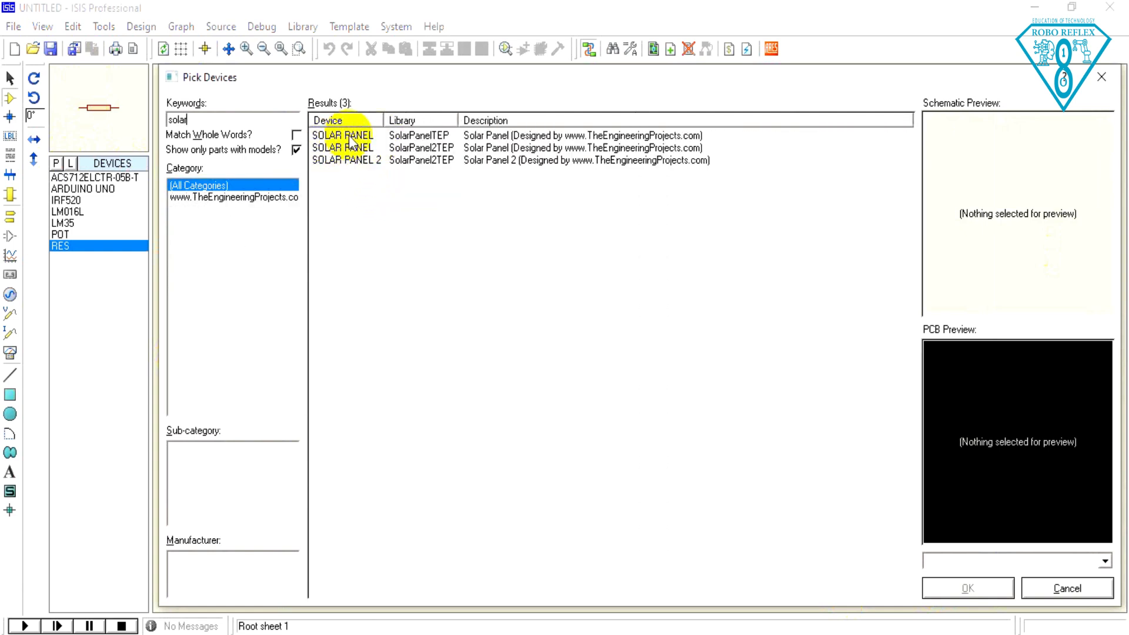
{"action": "left_click", "coordinate": [350, 136]}
{"action": "left_click", "coordinate": [349, 150]}
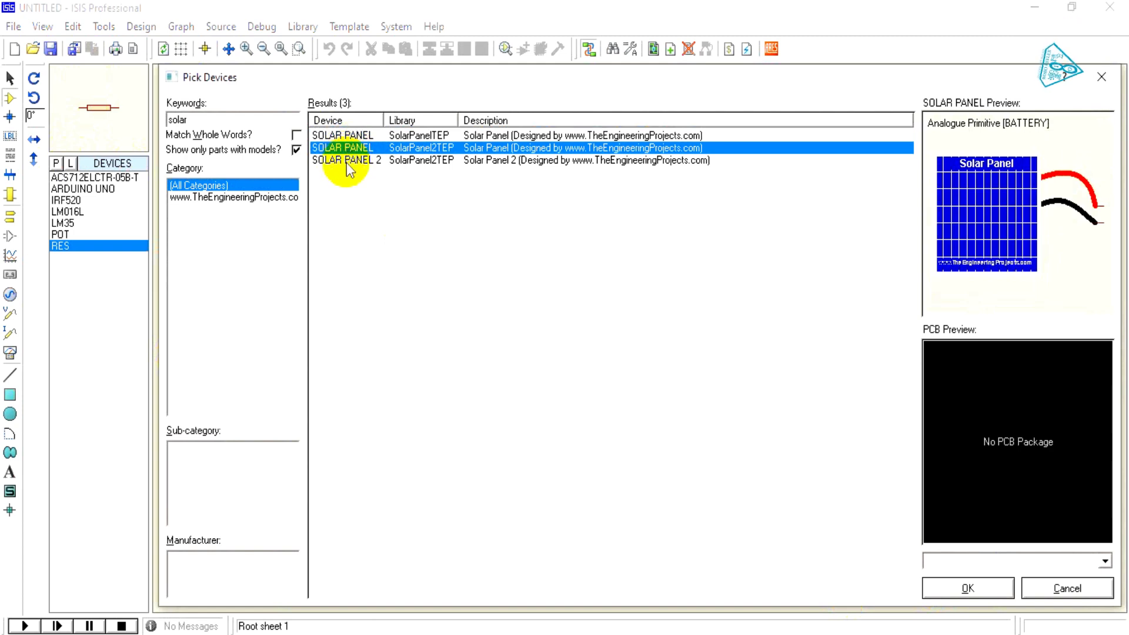
{"action": "left_click", "coordinate": [347, 160]}
{"action": "left_click", "coordinate": [349, 136]}
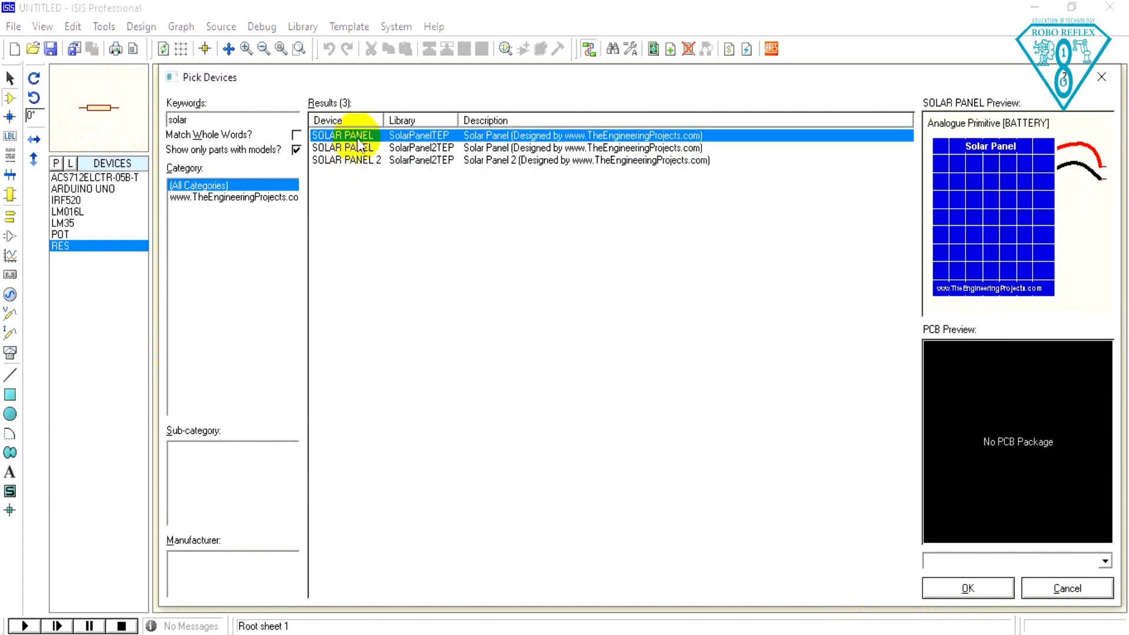
{"action": "left_click", "coordinate": [969, 588]}
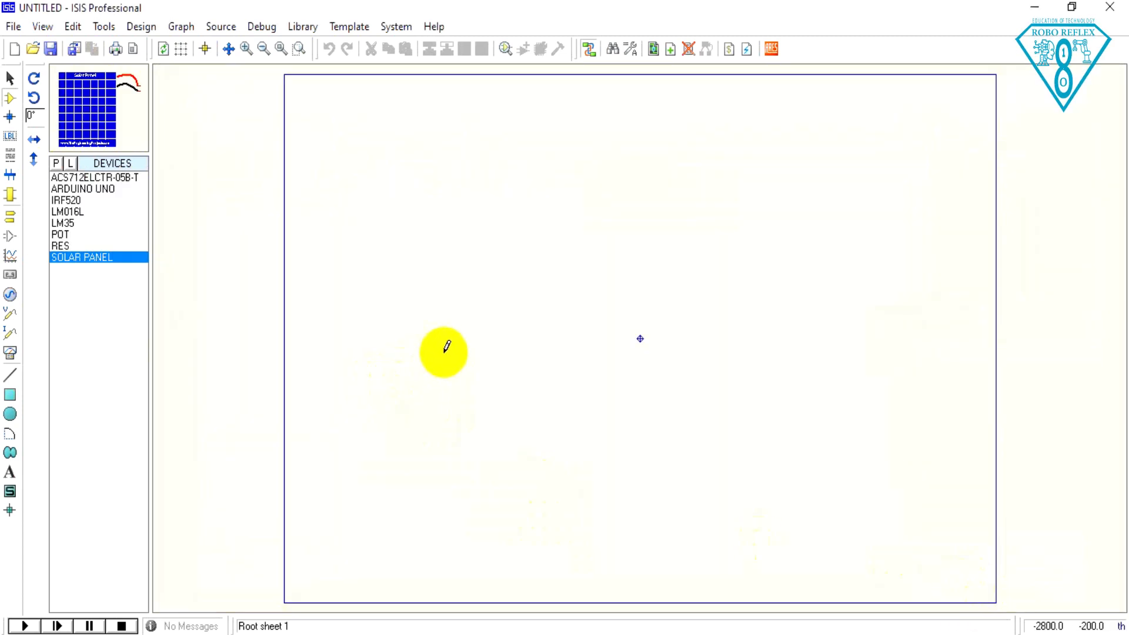
Place the SOLAR PANEL across the sheet's left border and the ARDUINO UNO on the right half of the sheet.
{"action": "left_click", "coordinate": [75, 130]}
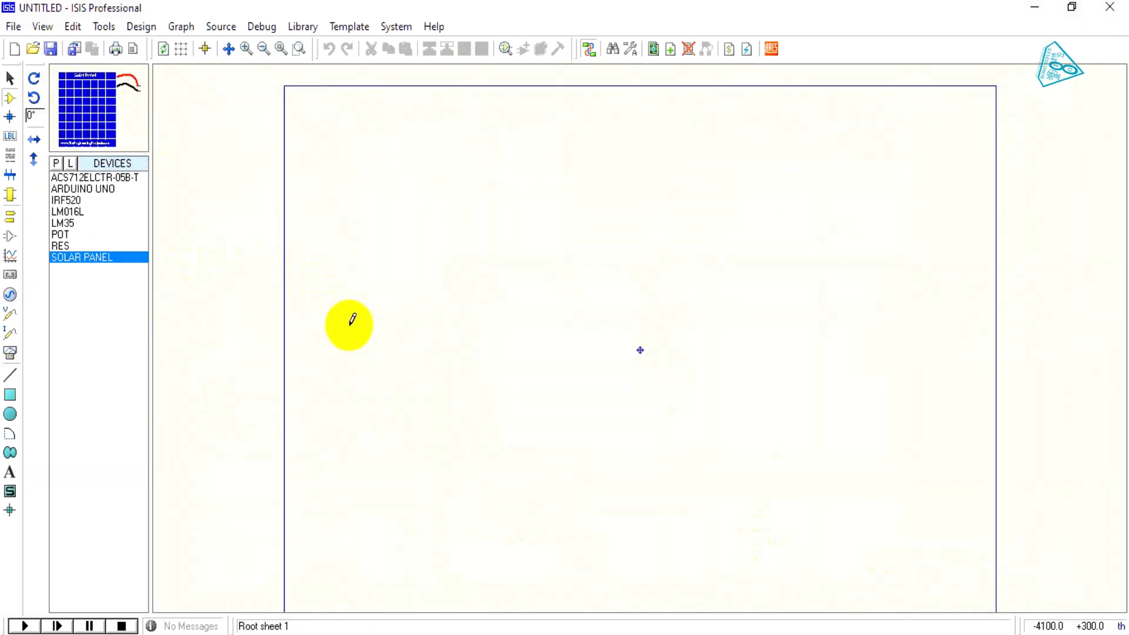
{"action": "left_click", "coordinate": [368, 394]}
{"action": "left_click", "coordinate": [447, 358]}
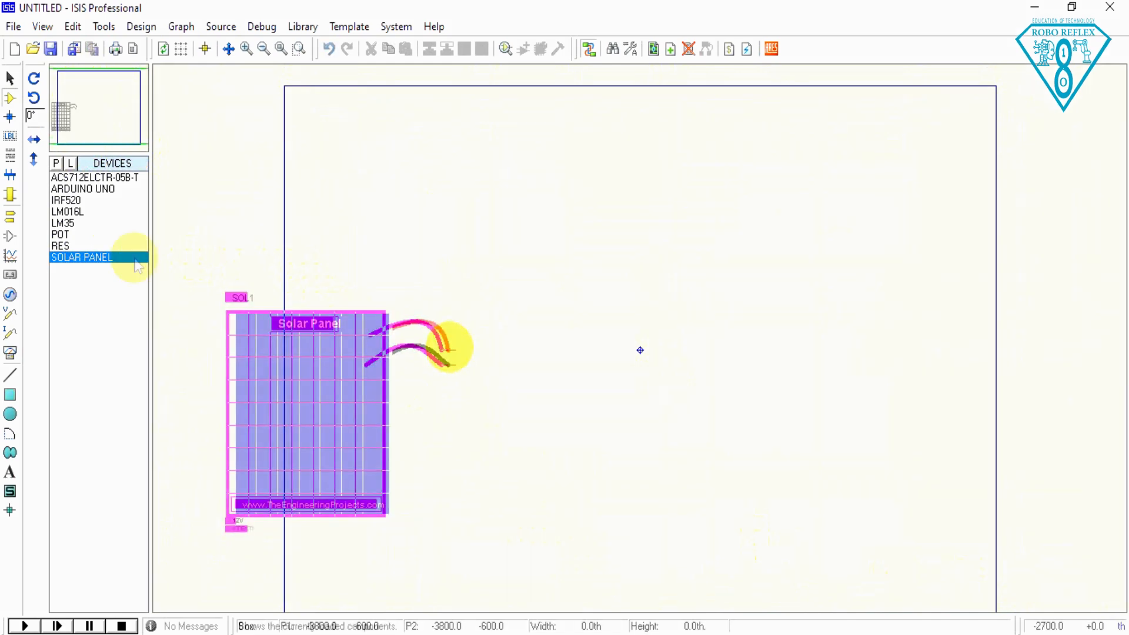
{"action": "left_click", "coordinate": [78, 189]}
{"action": "left_click", "coordinate": [589, 330]}
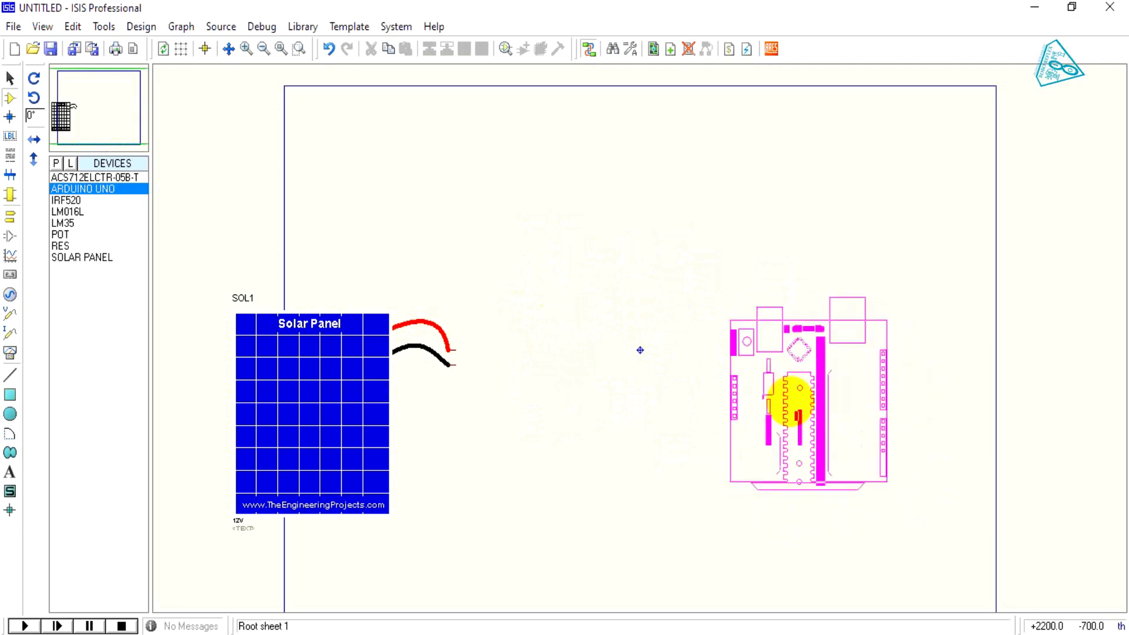
{"action": "left_click", "coordinate": [794, 403]}
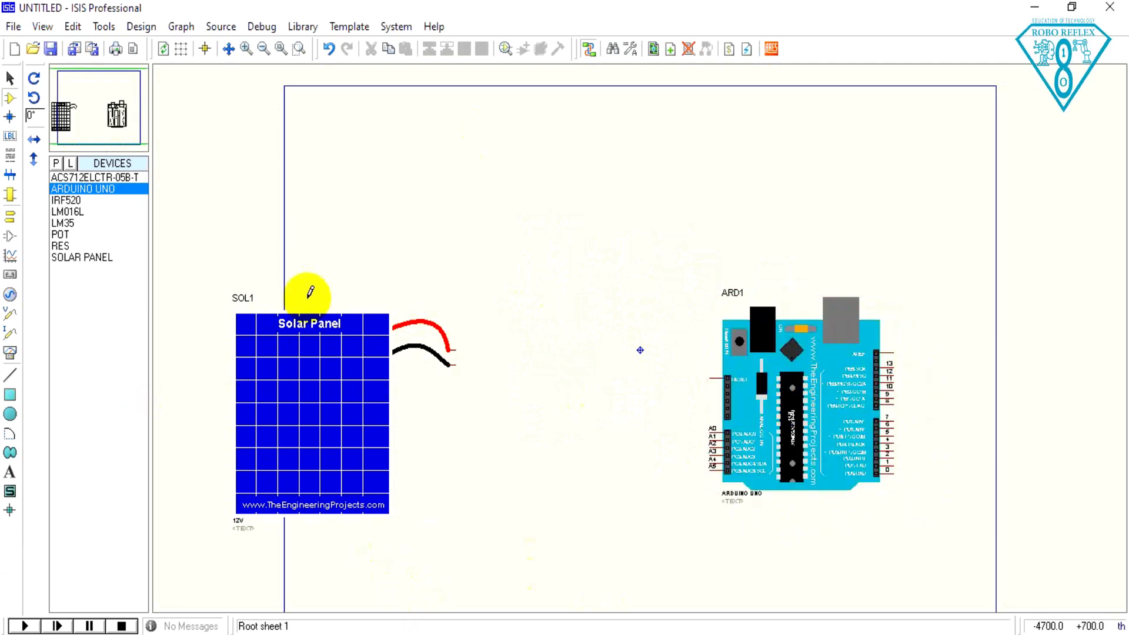
Place the LM016L LCD above the Arduino near the sheet's upper-right corner and the POT just left of it.
{"action": "left_click", "coordinate": [66, 212]}
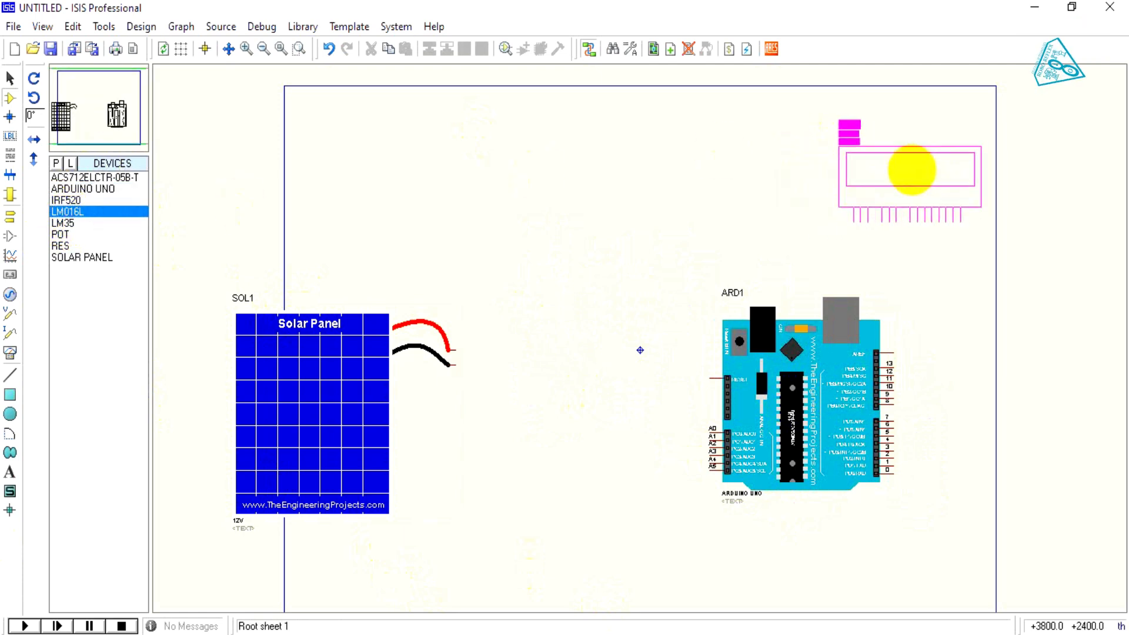
{"action": "left_click", "coordinate": [913, 170]}
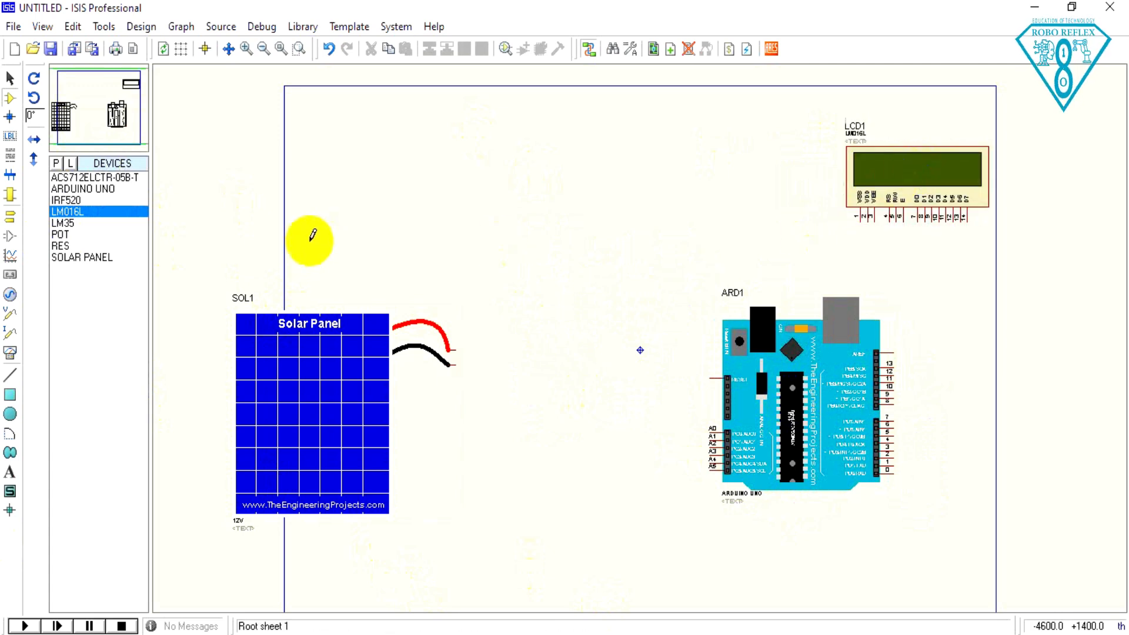
{"action": "left_click", "coordinate": [64, 234]}
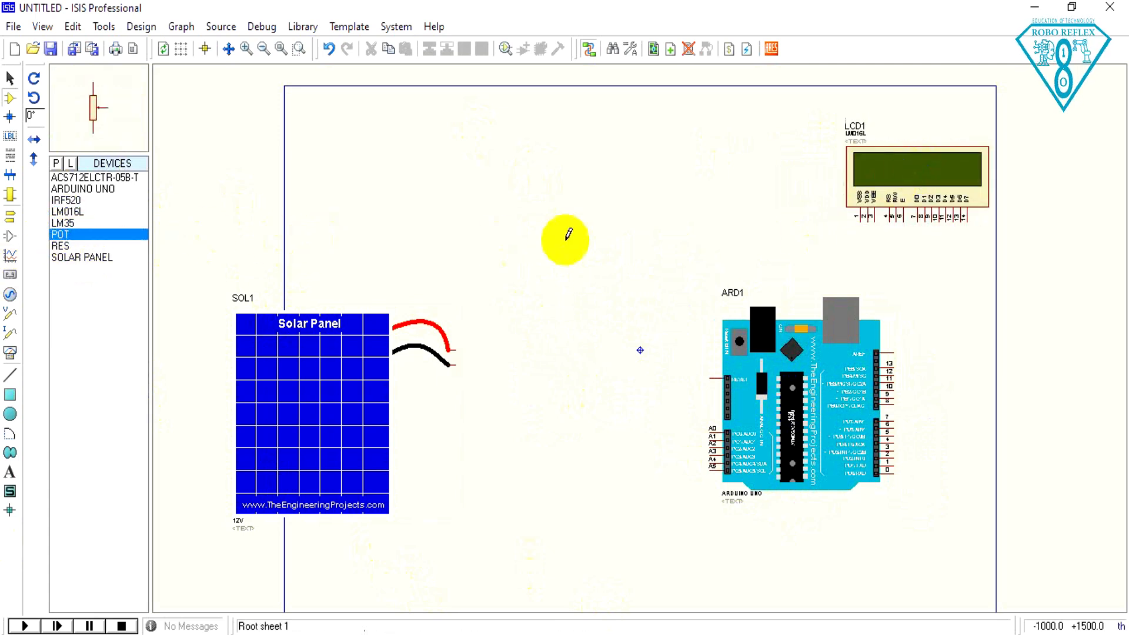
{"action": "left_click", "coordinate": [796, 177]}
Place the LM35 temperature sensor on the sheet to the left of the potentiometer.
{"action": "left_click", "coordinate": [69, 222]}
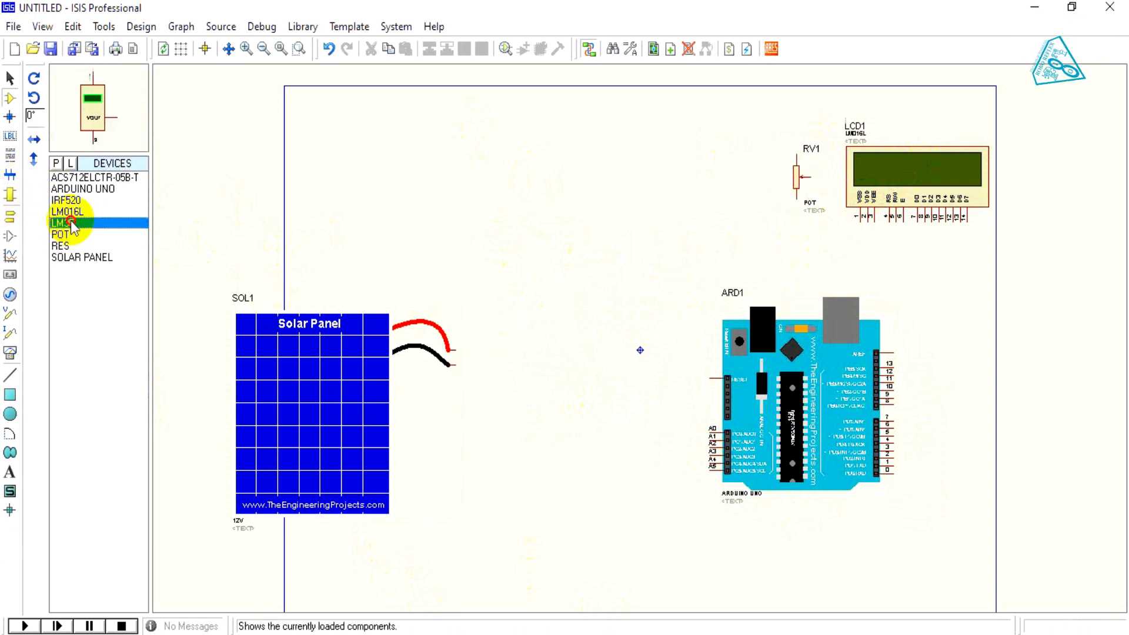
{"action": "left_click", "coordinate": [655, 530]}
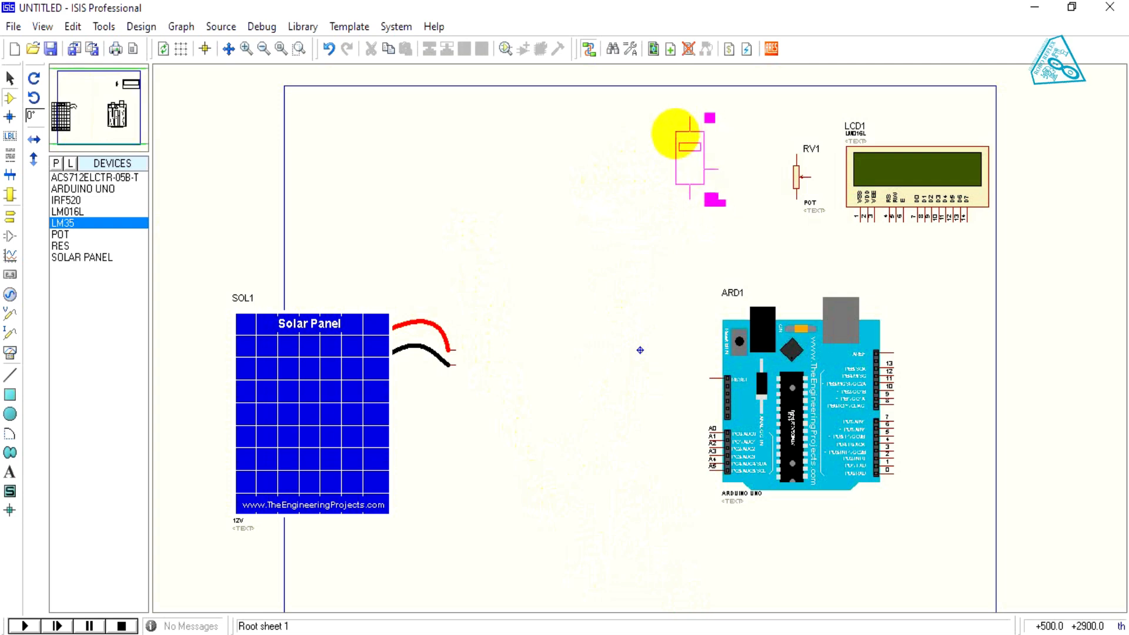
{"action": "left_click", "coordinate": [678, 134]}
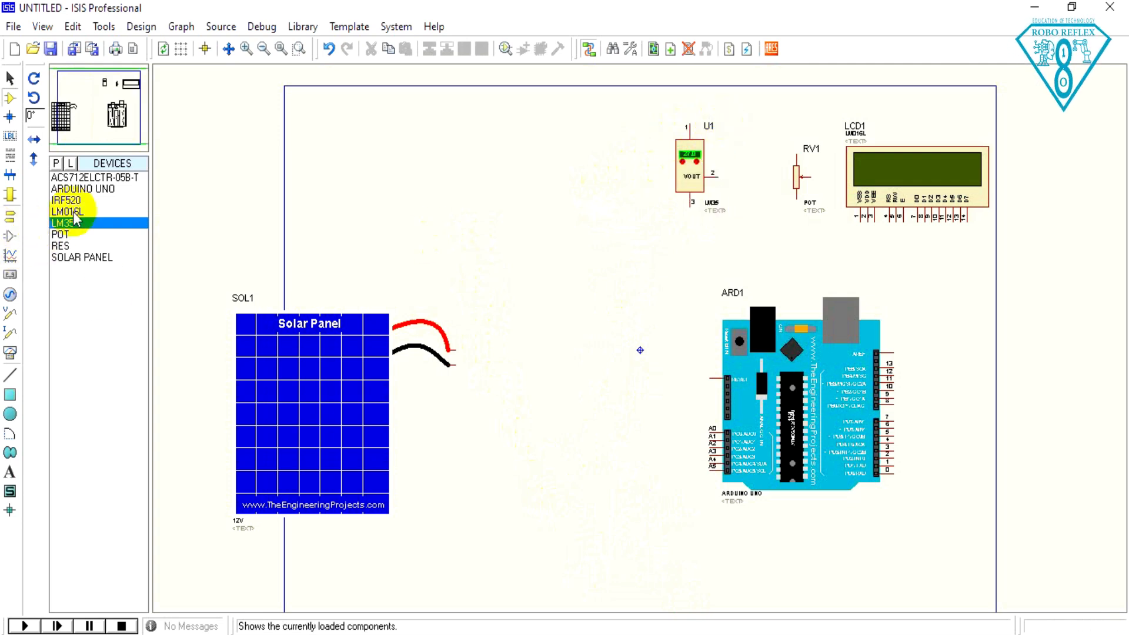
Place two RES resistors one below the other, between the solar panel and the Arduino.
{"action": "left_click", "coordinate": [62, 246]}
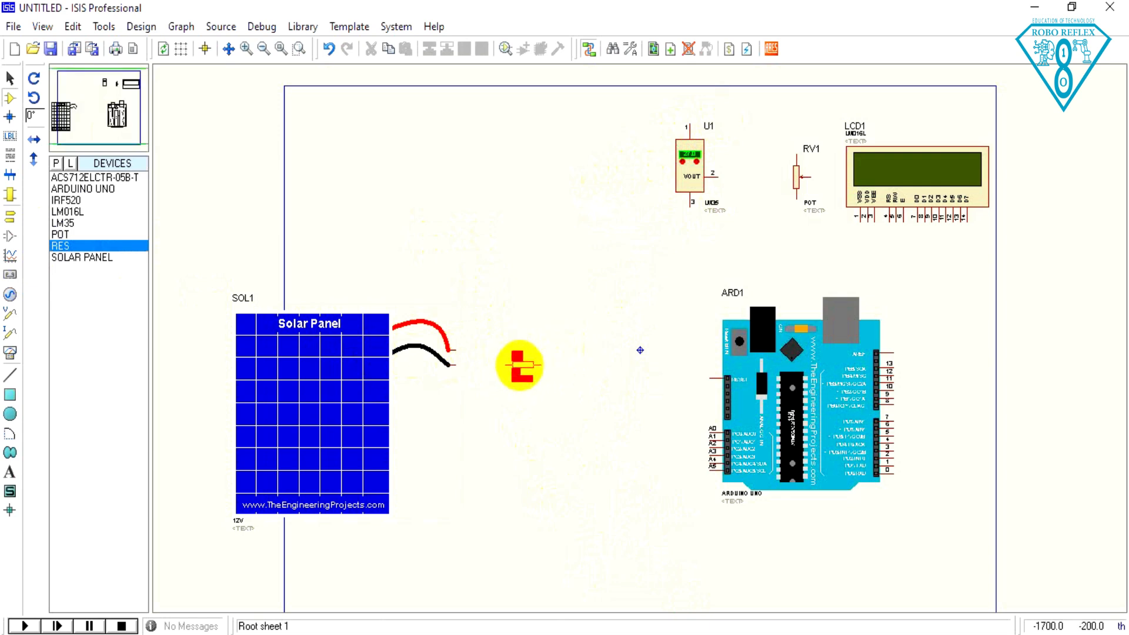
{"action": "left_click", "coordinate": [521, 364]}
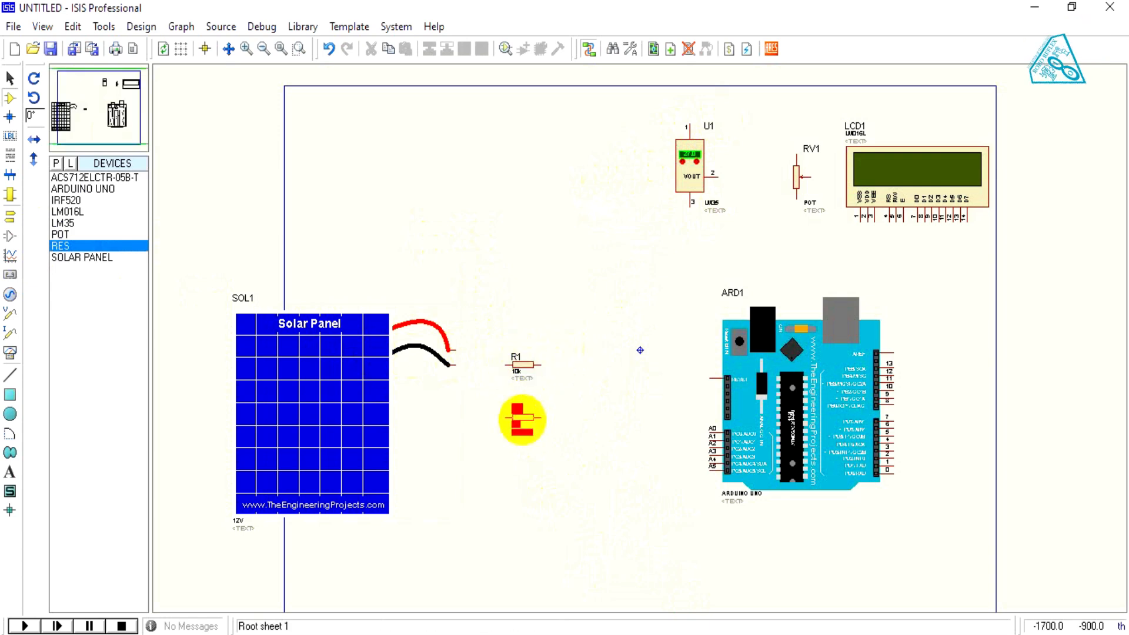
{"action": "left_click", "coordinate": [521, 419]}
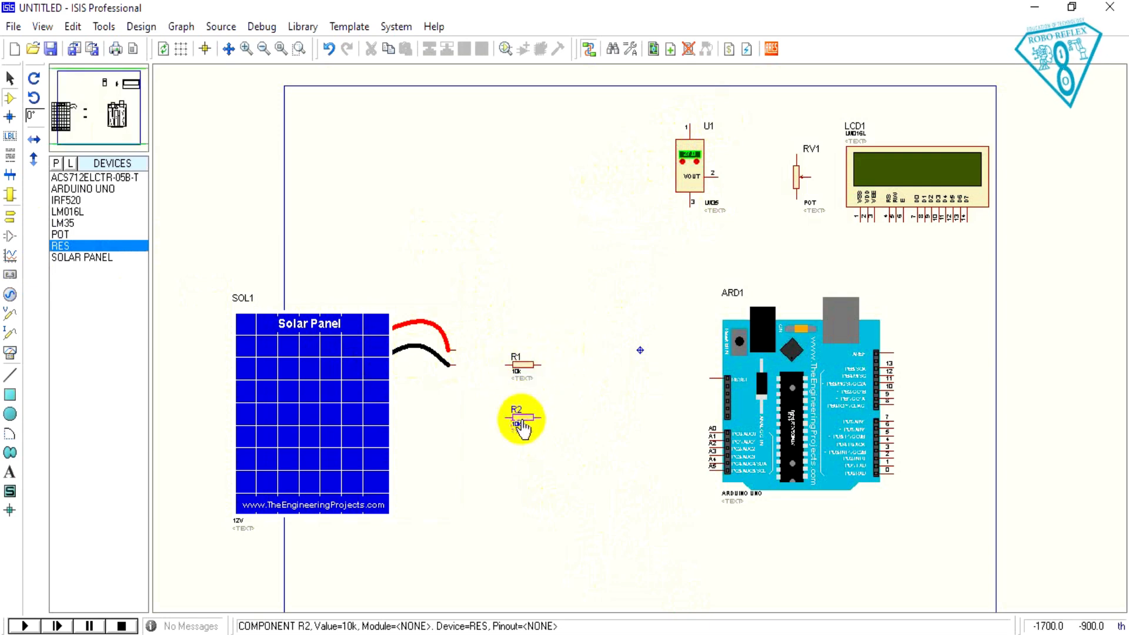
Rotate resistors R1 and R2 clockwise to stand vertically and set their values to 1k.
{"action": "right_click", "coordinate": [527, 364]}
{"action": "left_click", "coordinate": [599, 283]}
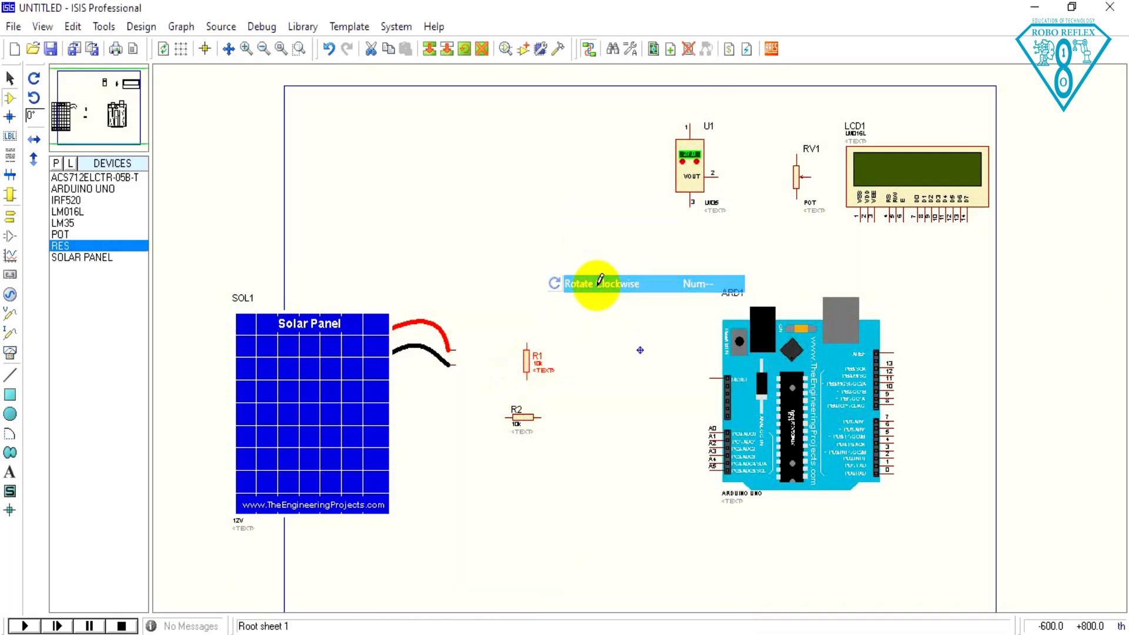
{"action": "right_click", "coordinate": [529, 415]}
{"action": "left_click", "coordinate": [530, 417]}
{"action": "right_click", "coordinate": [525, 418]}
{"action": "left_click", "coordinate": [603, 284]}
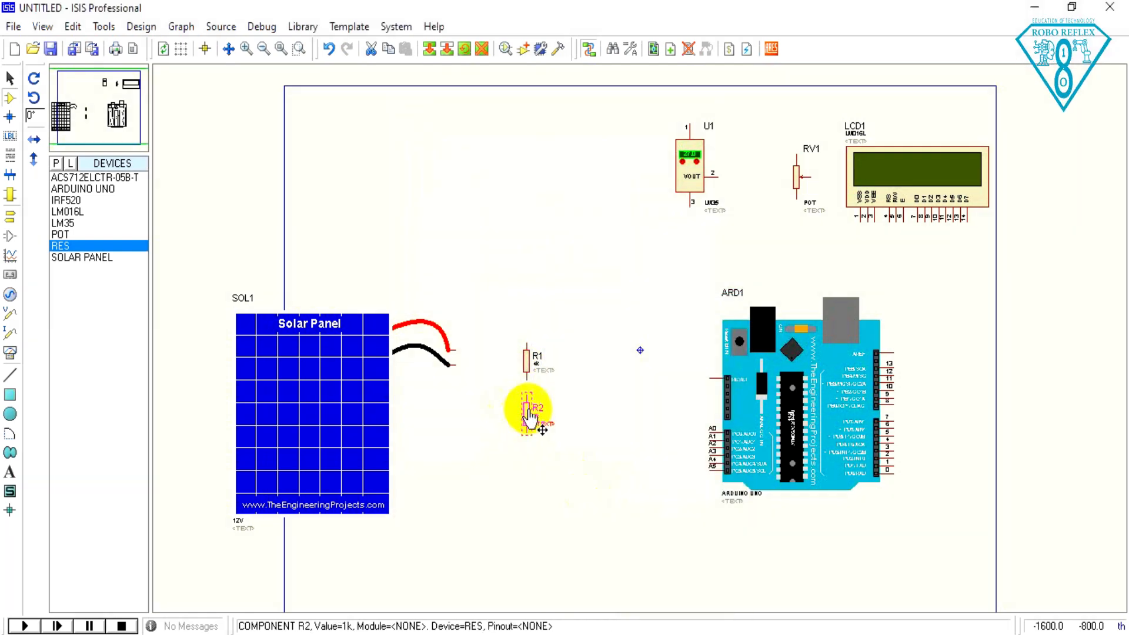
Move resistor R2 further down to leave a wider gap directly below R1.
{"action": "right_click", "coordinate": [528, 407]}
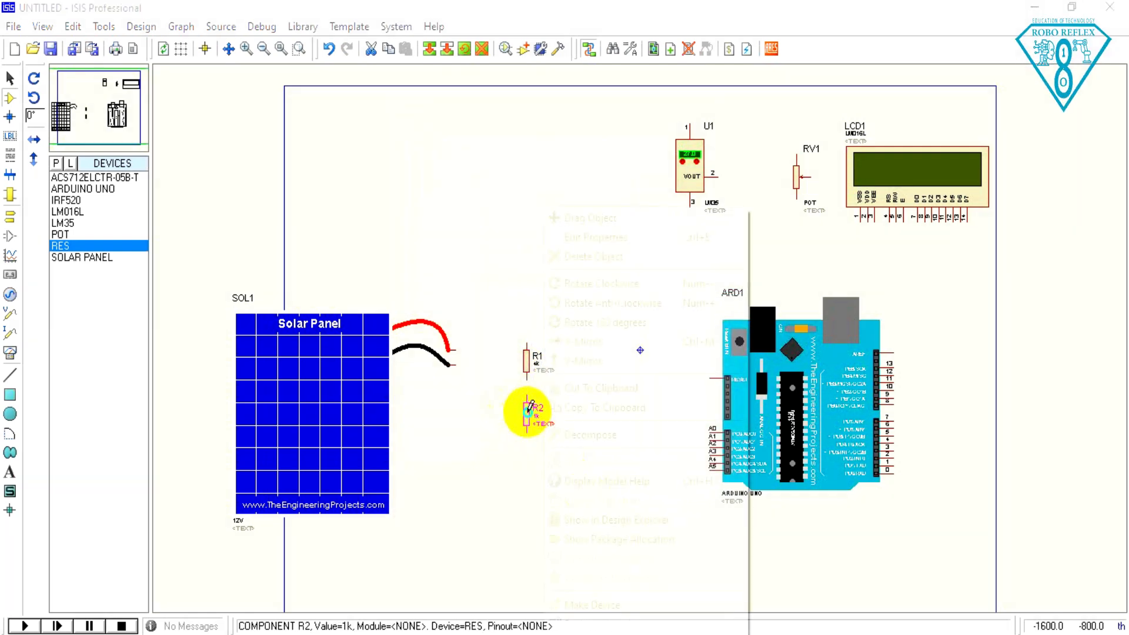
{"action": "left_click", "coordinate": [575, 218]}
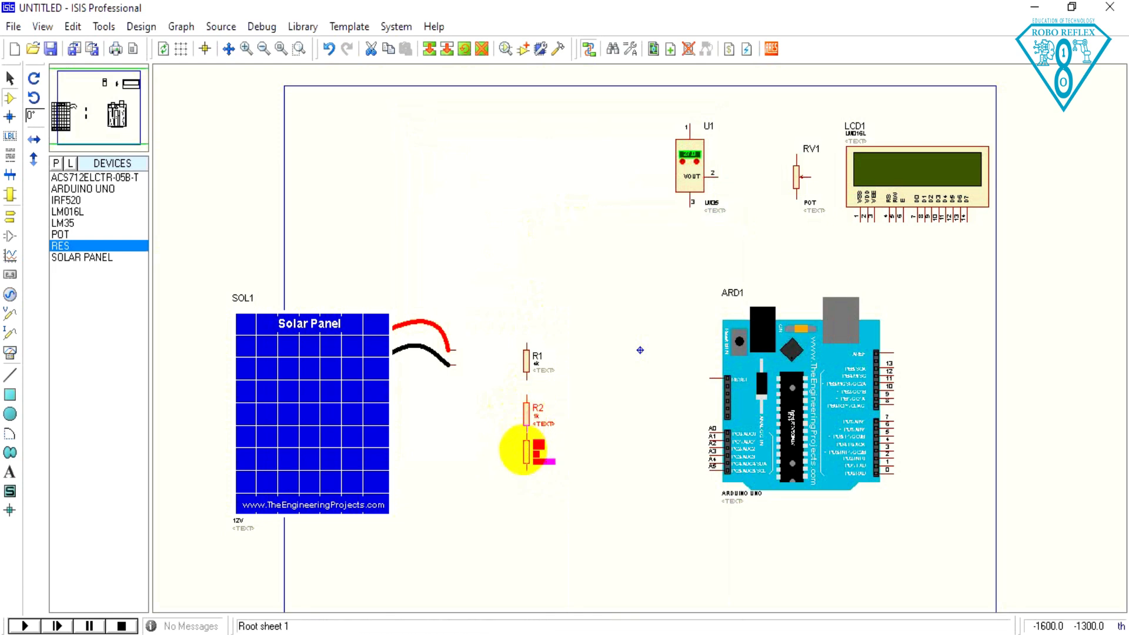
{"action": "left_click", "coordinate": [527, 442]}
Wire R1 and R2 in series across the solar panel, from its red lead through both resistors to its black lead.
{"action": "left_click", "coordinate": [452, 351]}
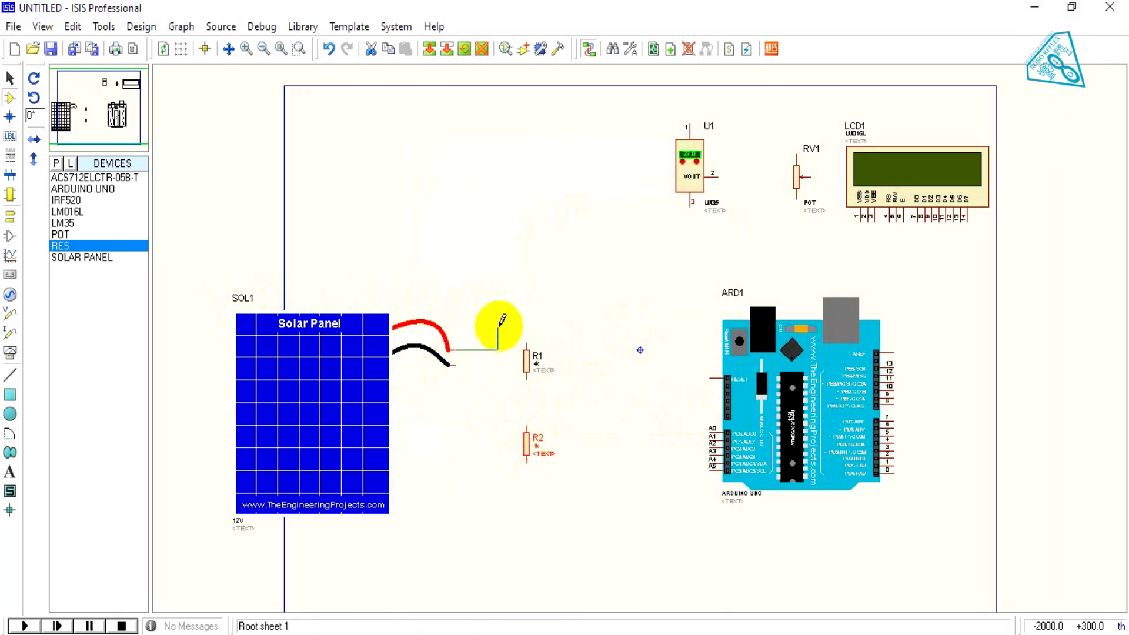
{"action": "left_click", "coordinate": [526, 346]}
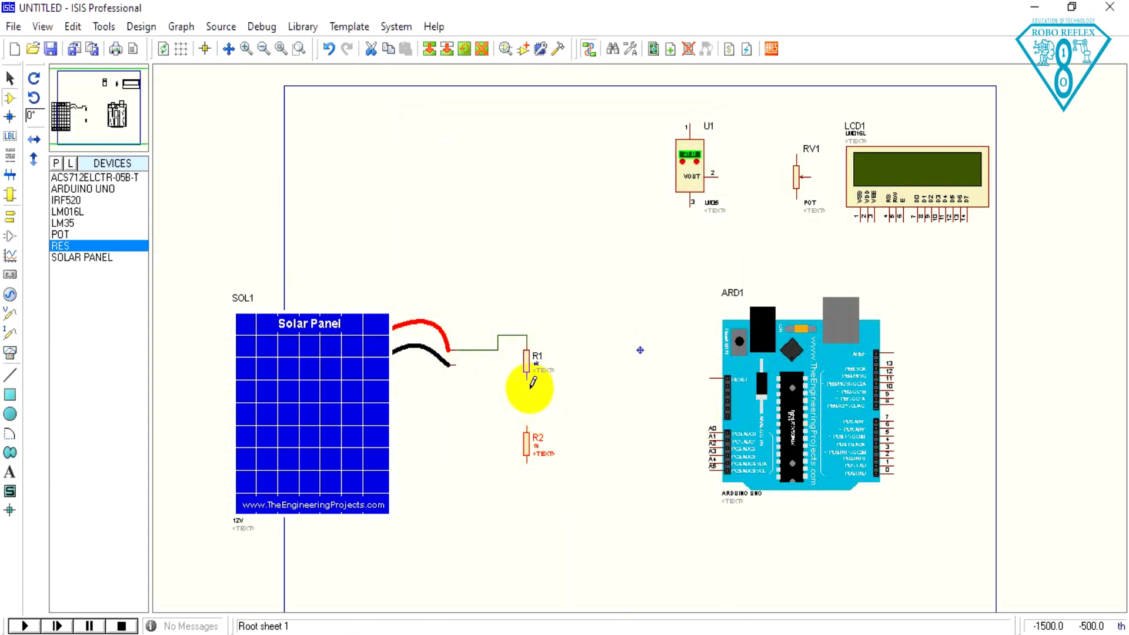
{"action": "left_click", "coordinate": [529, 435]}
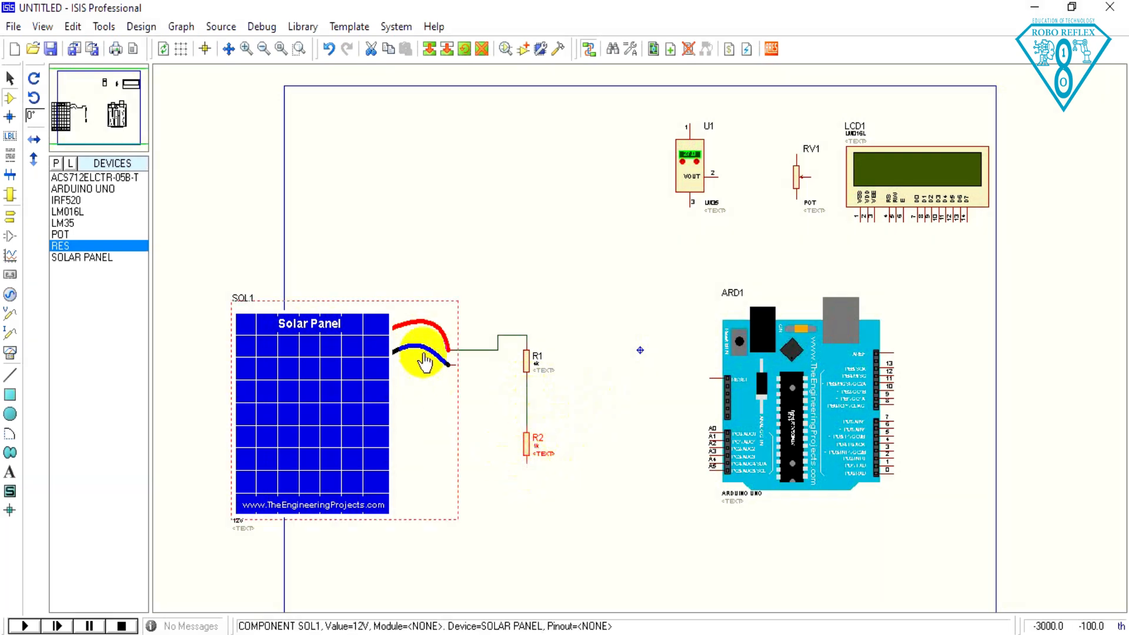
{"action": "left_click", "coordinate": [525, 467]}
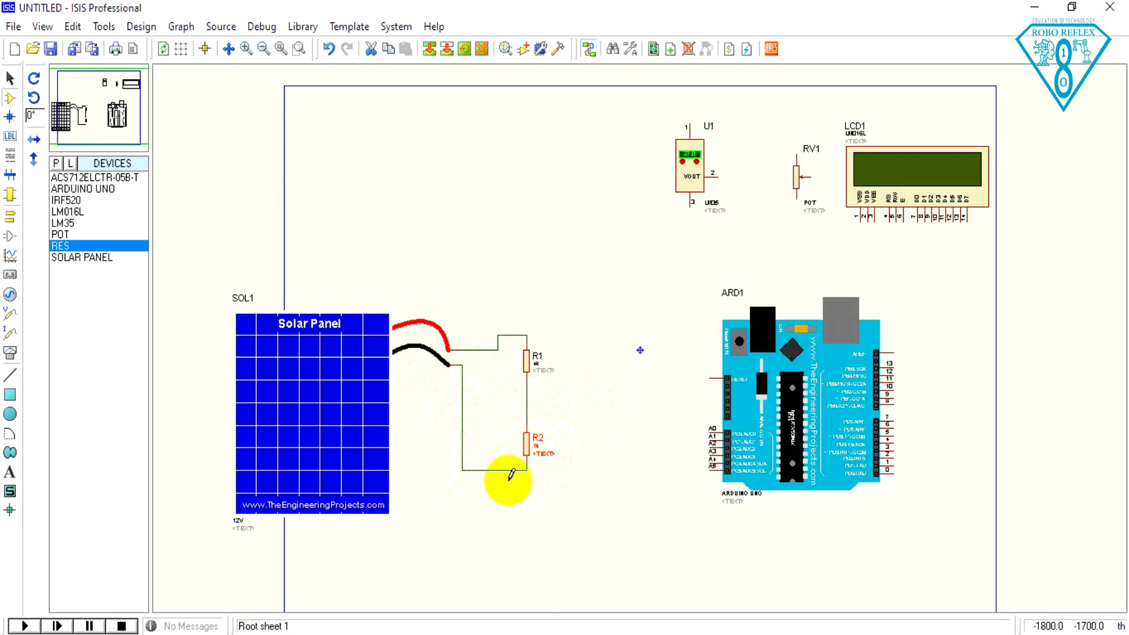
Place a GROUND terminal below R2 and connect it to the wire running to the solar panel's black lead.
{"action": "left_click", "coordinate": [9, 218]}
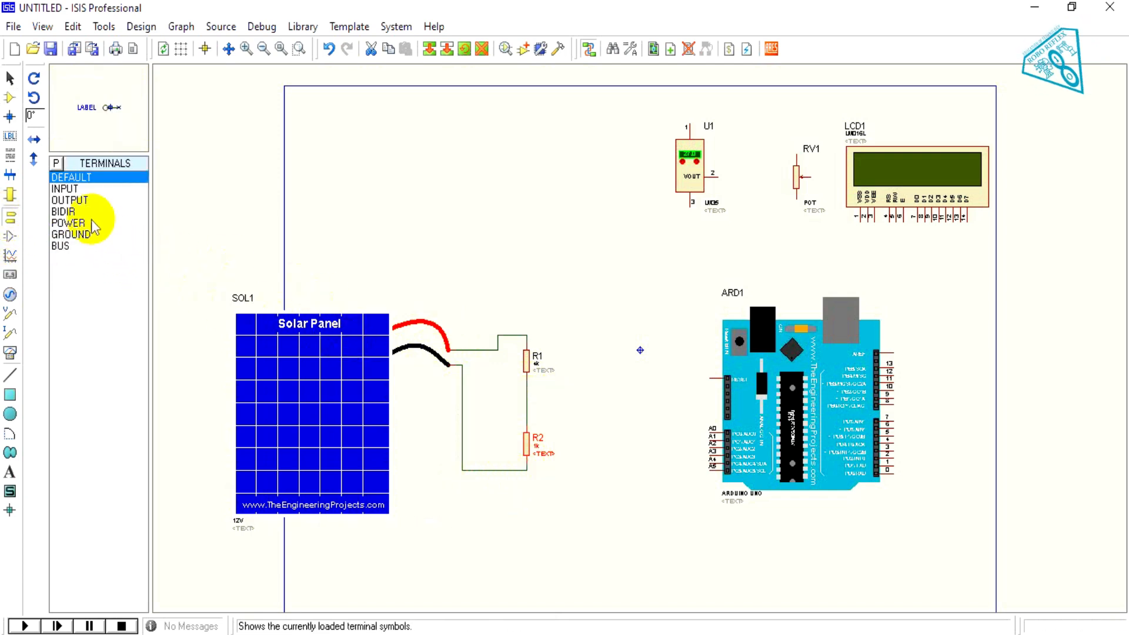
{"action": "left_click", "coordinate": [74, 236]}
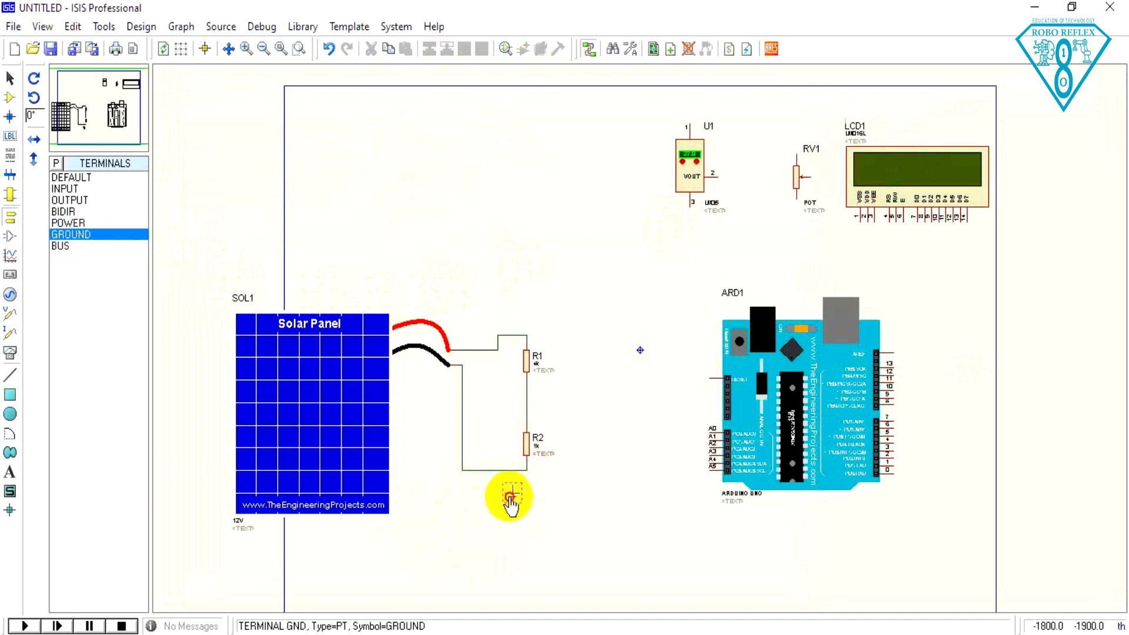
{"action": "left_click", "coordinate": [510, 498]}
{"action": "left_click", "coordinate": [513, 469]}
{"action": "left_click", "coordinate": [512, 487]}
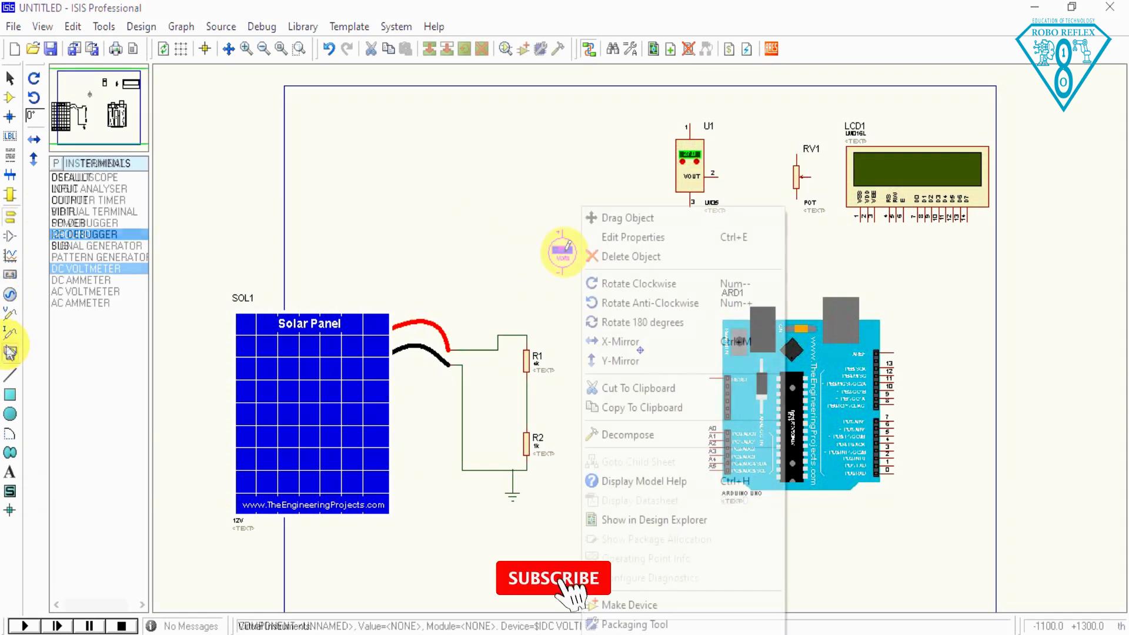
Delete the DC voltmeter placed above the resistors and place a DC VOLTMETER to the right of R2.
{"action": "left_click", "coordinate": [617, 256]}
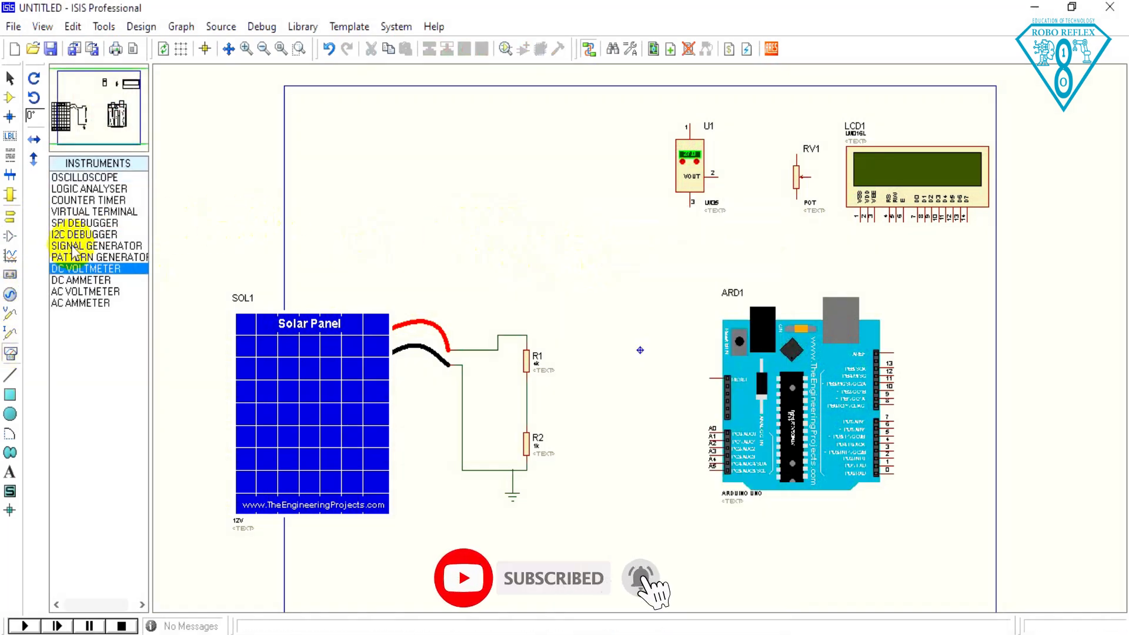
{"action": "left_click", "coordinate": [91, 269]}
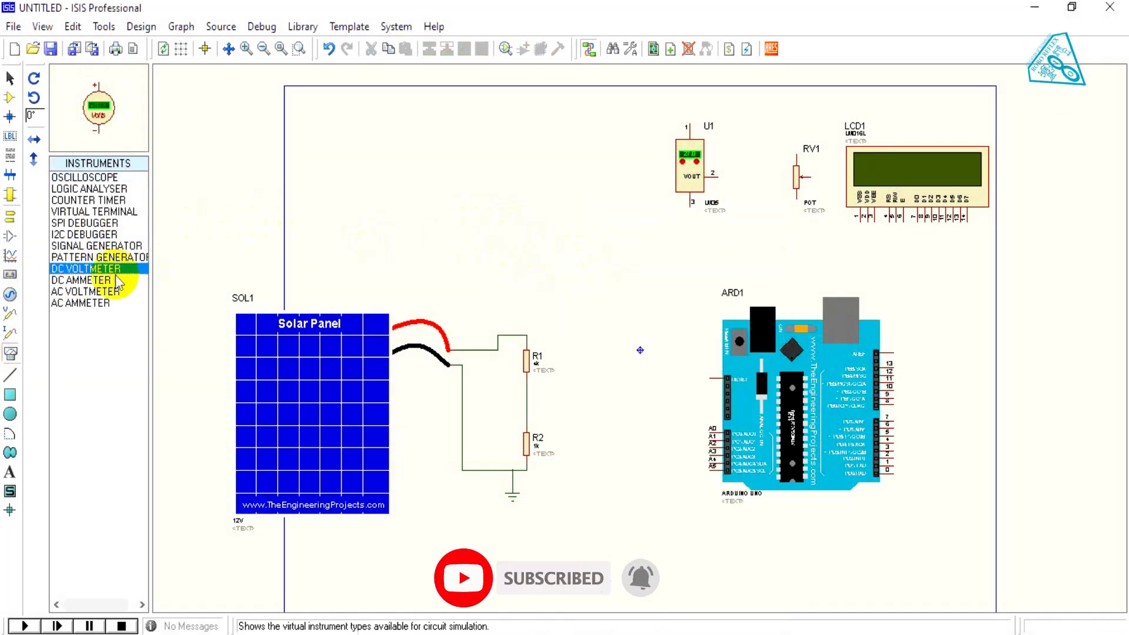
{"action": "left_click", "coordinate": [588, 407]}
{"action": "left_click", "coordinate": [591, 430]}
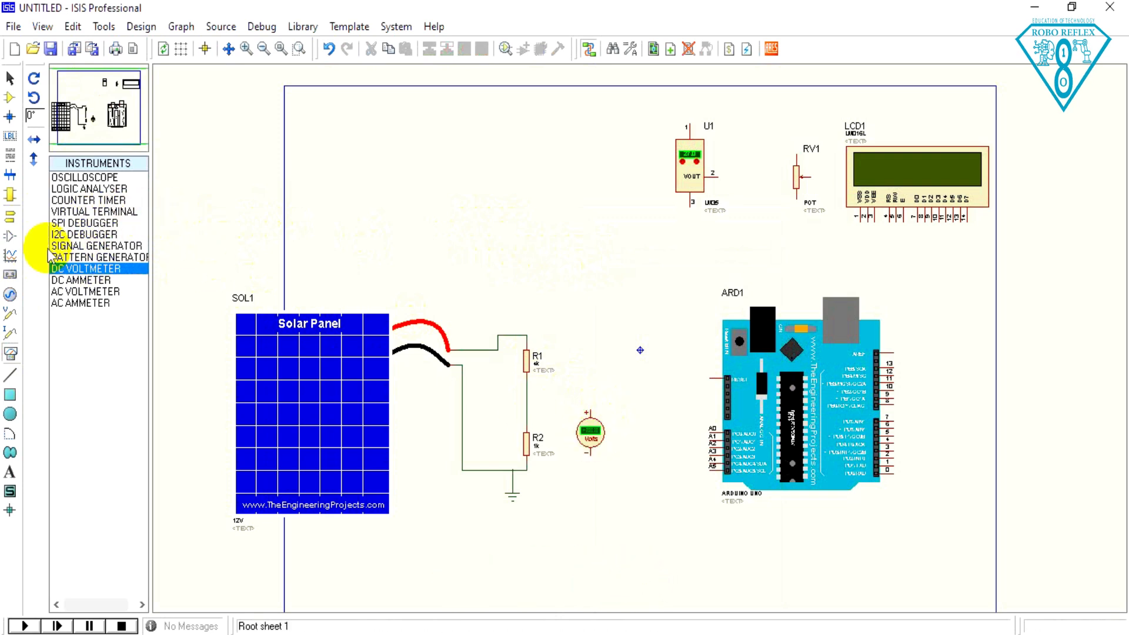
Place a DC AMMETER above the DC voltmeter, up and to the right of resistor R1.
{"action": "left_click", "coordinate": [80, 281]}
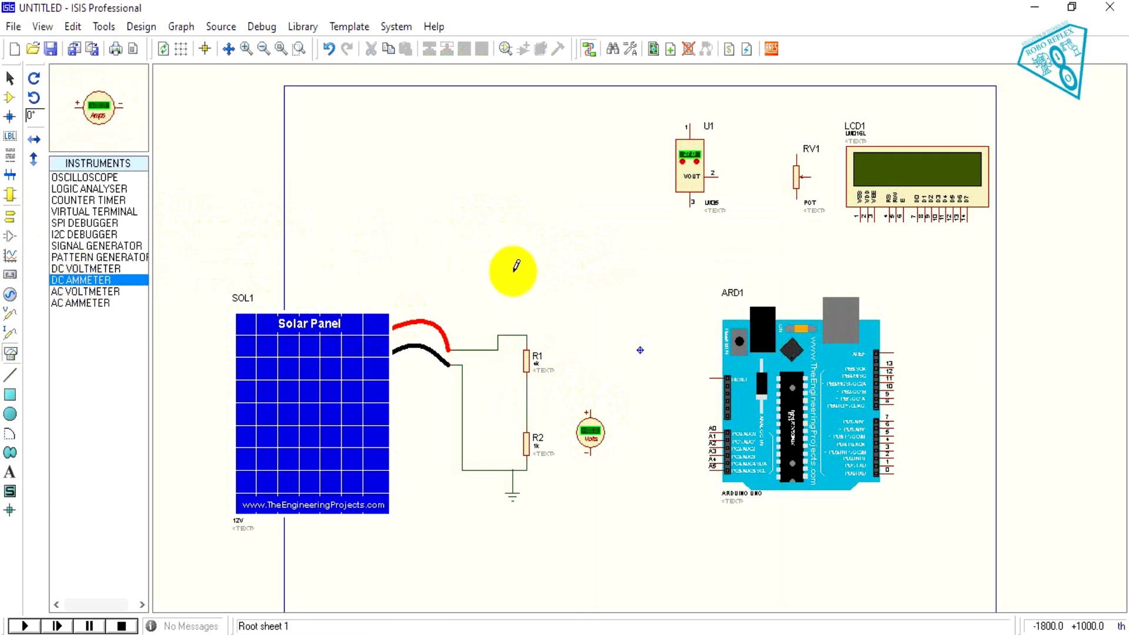
{"action": "left_click", "coordinate": [588, 304]}
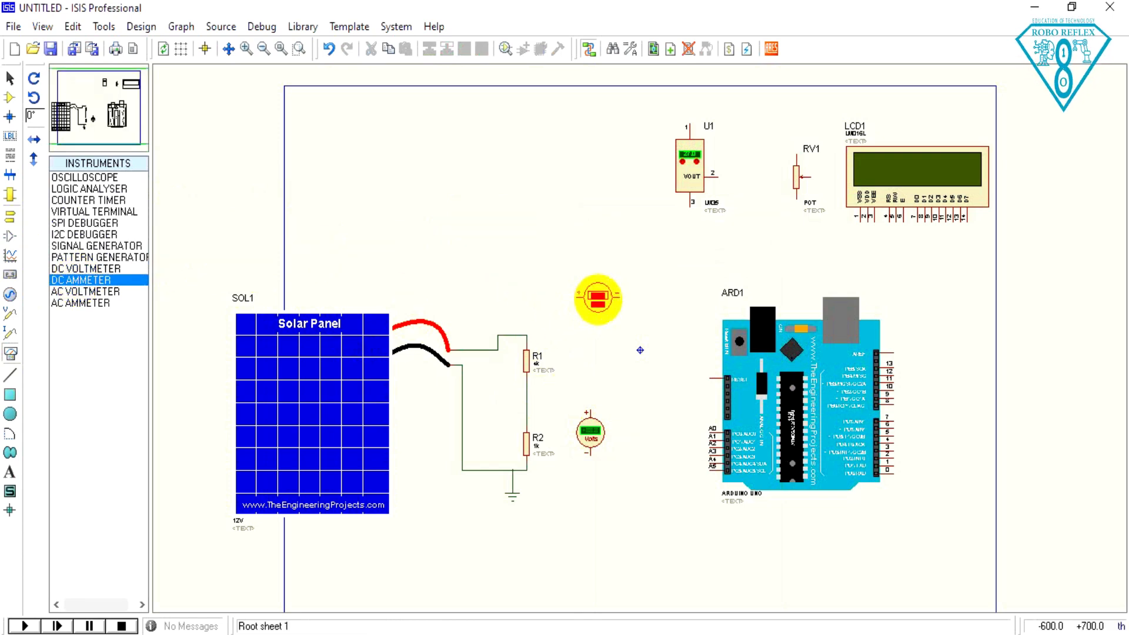
{"action": "left_click", "coordinate": [590, 298]}
{"action": "right_click", "coordinate": [588, 298]}
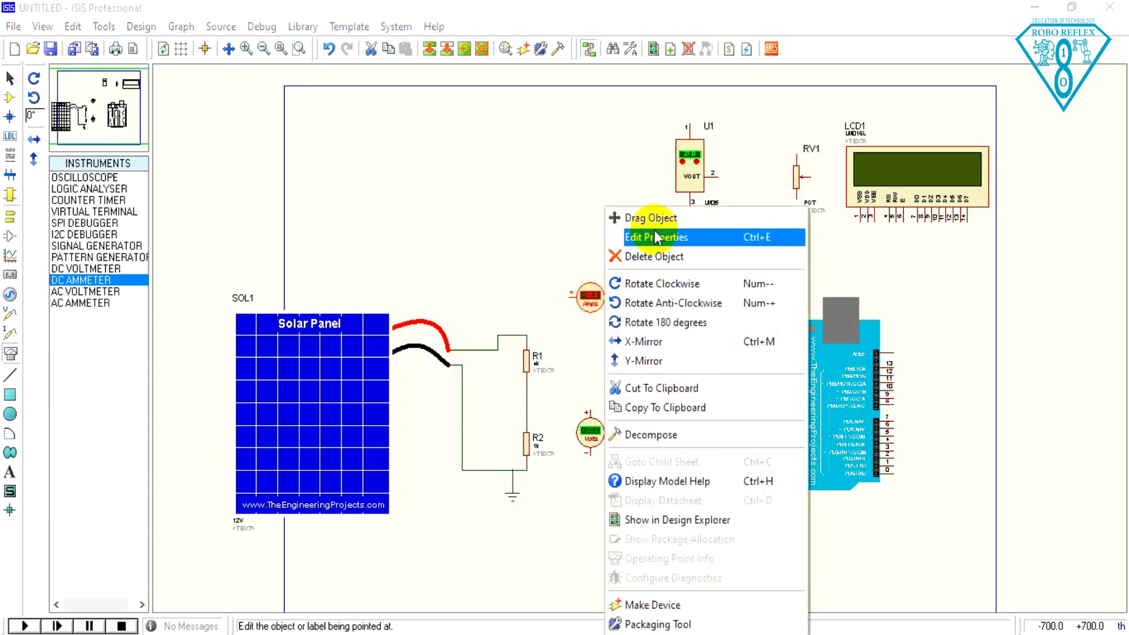
{"action": "left_click", "coordinate": [535, 290]}
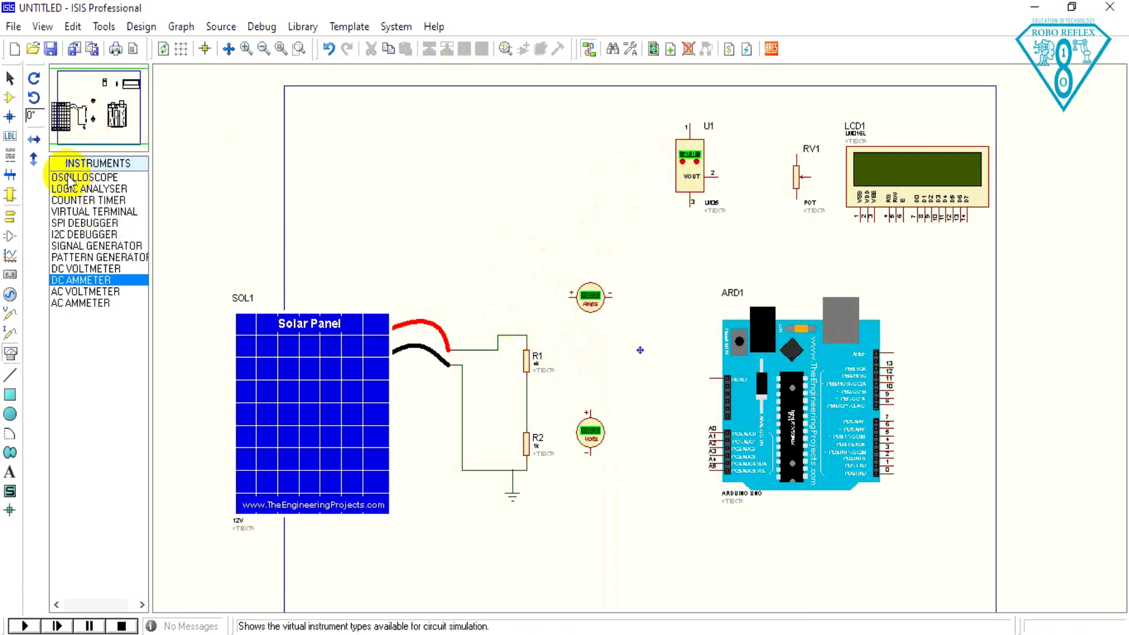
Place an ACS712ELCTR-05B-T current sensor directly above the DC ammeter.
{"action": "left_click", "coordinate": [10, 98]}
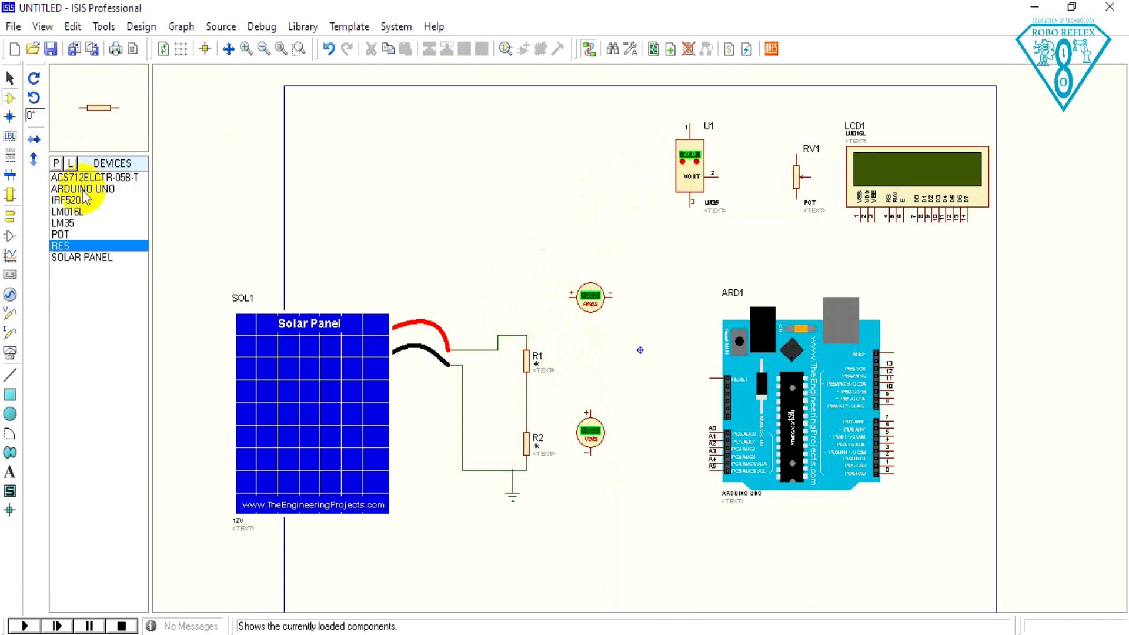
{"action": "left_click", "coordinate": [86, 178]}
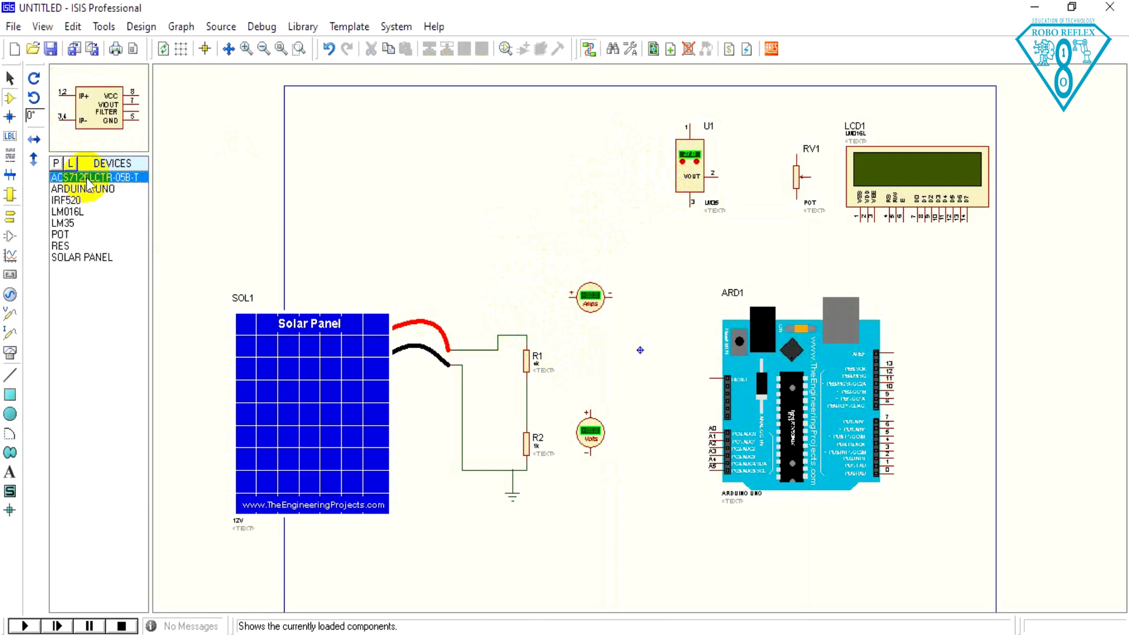
{"action": "left_click", "coordinate": [579, 220]}
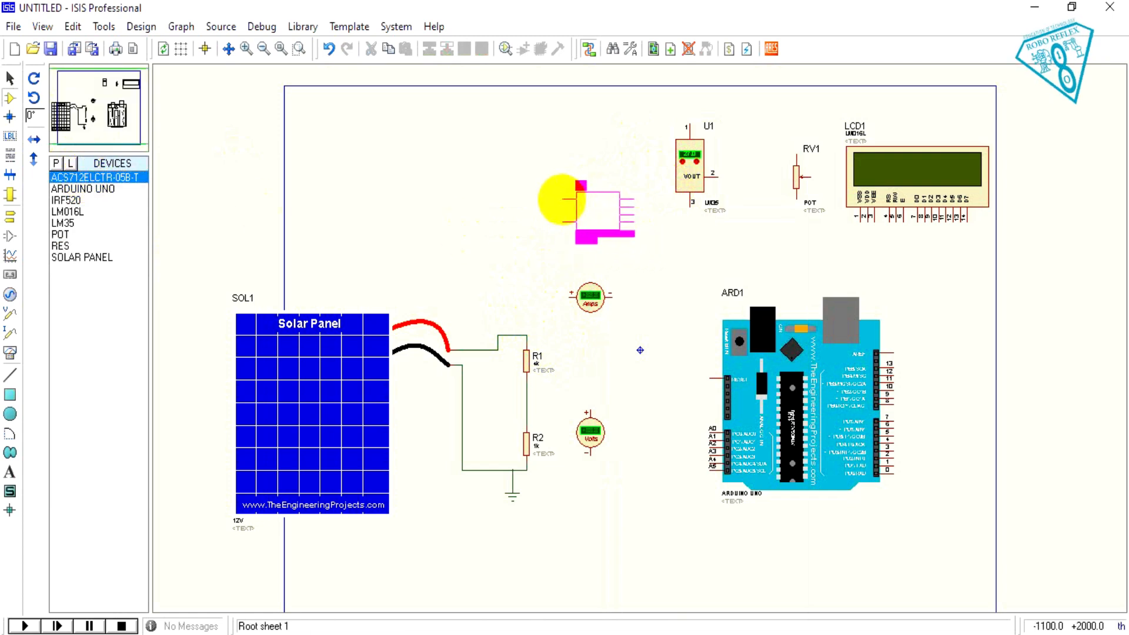
{"action": "left_click", "coordinate": [559, 197]}
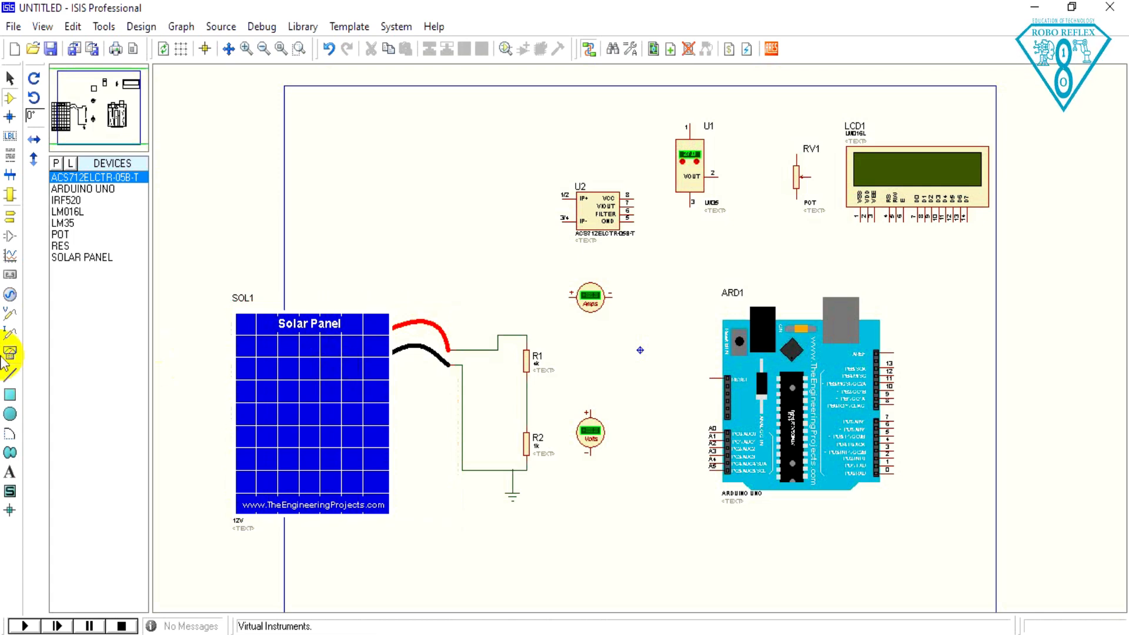
Place an IRF520 MOSFET between the ammeter and the Arduino and mirror it horizontally so its gate faces the Arduino.
{"action": "left_click", "coordinate": [70, 200]}
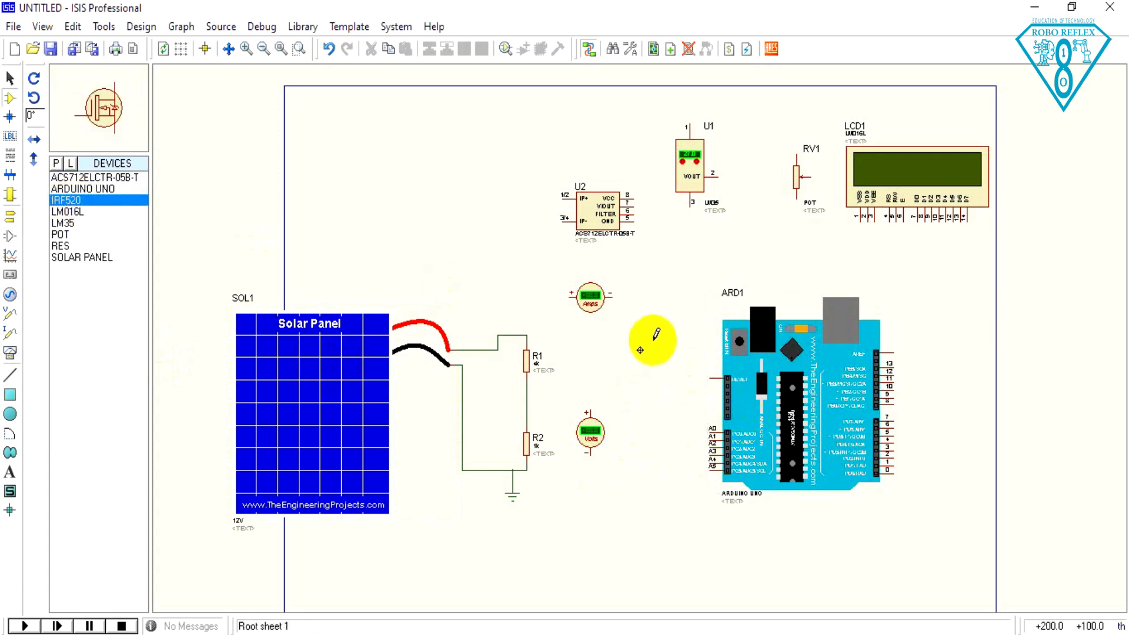
{"action": "left_click", "coordinate": [654, 339]}
{"action": "left_click", "coordinate": [651, 352]}
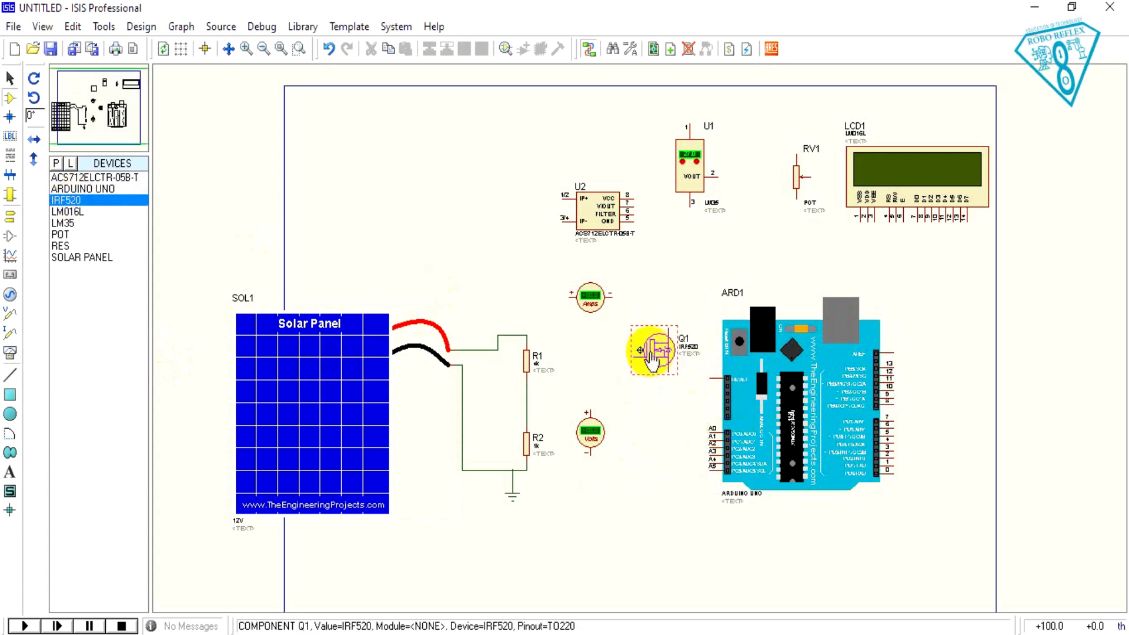
{"action": "right_click", "coordinate": [656, 353]}
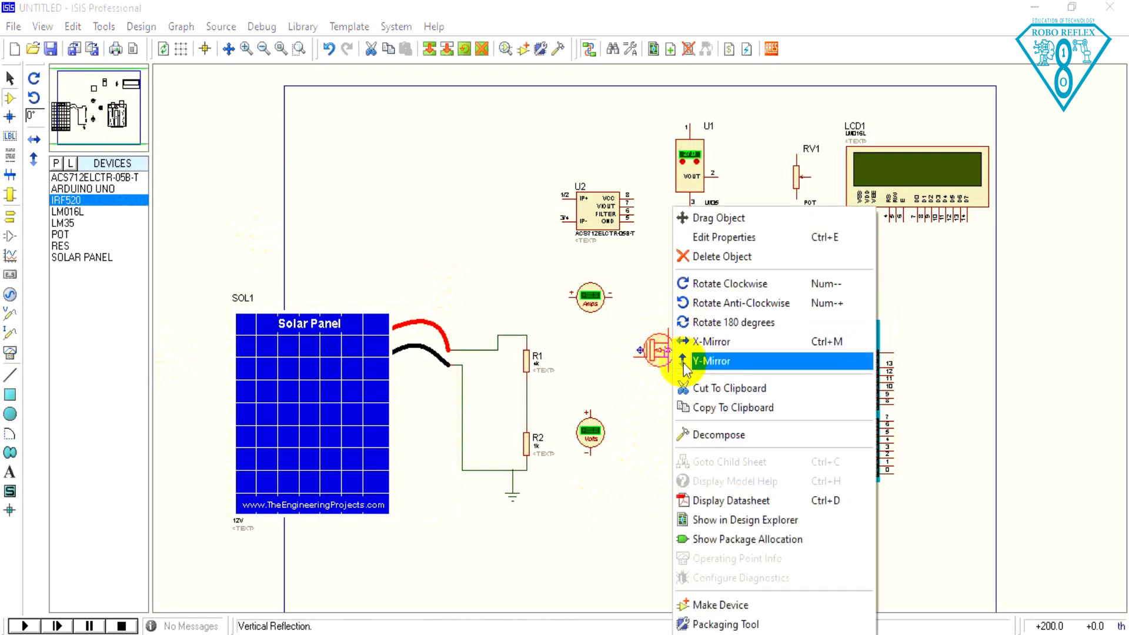
{"action": "left_click", "coordinate": [677, 340]}
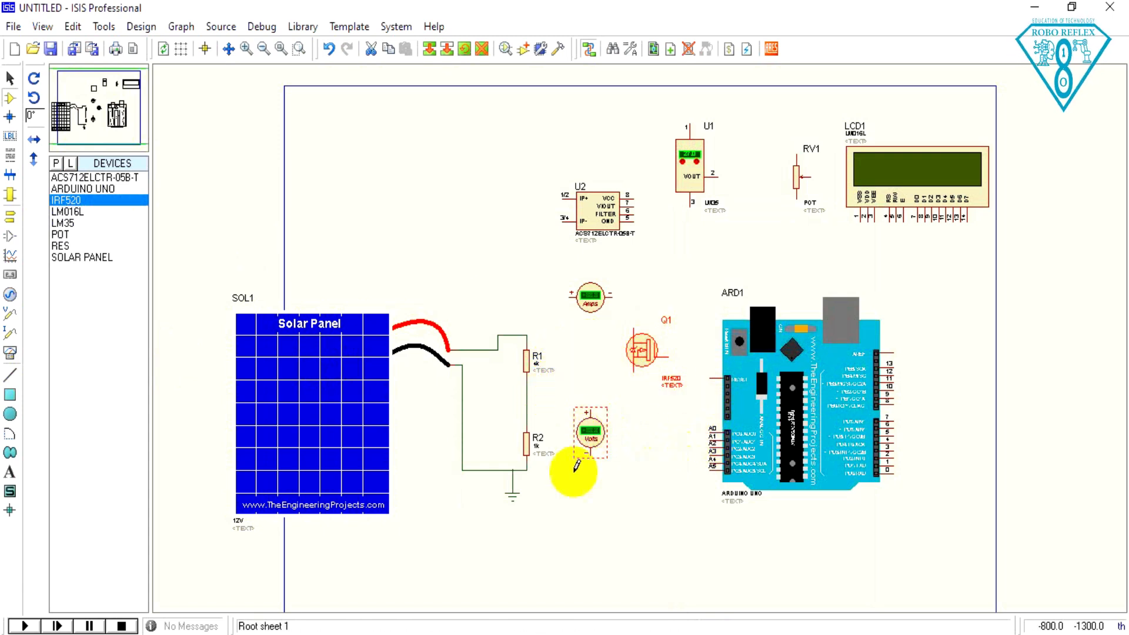
Wire the DC voltmeter in parallel with the R1–R2 divider, negative to the ground wire and positive to the top of R1.
{"action": "left_click", "coordinate": [529, 469]}
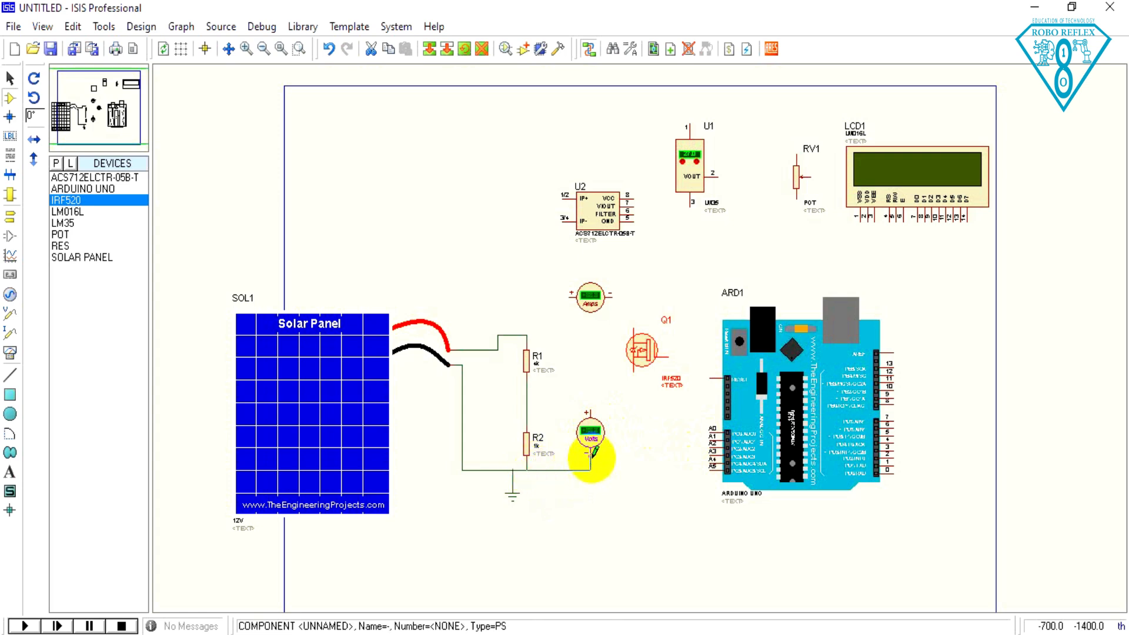
{"action": "left_click", "coordinate": [591, 456]}
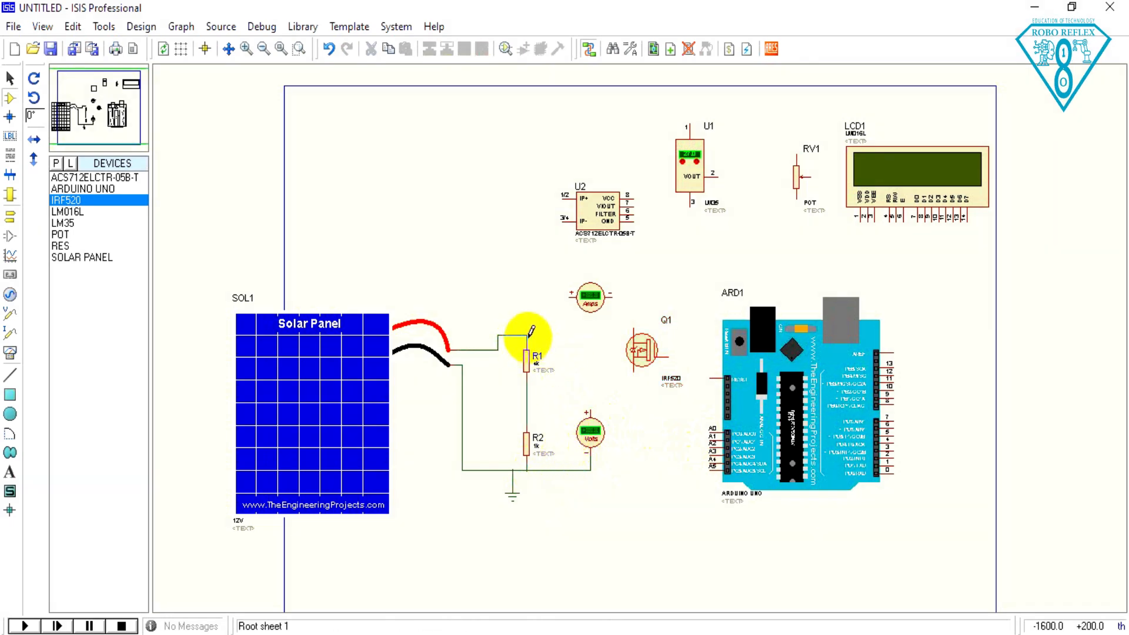
{"action": "left_click", "coordinate": [553, 338]}
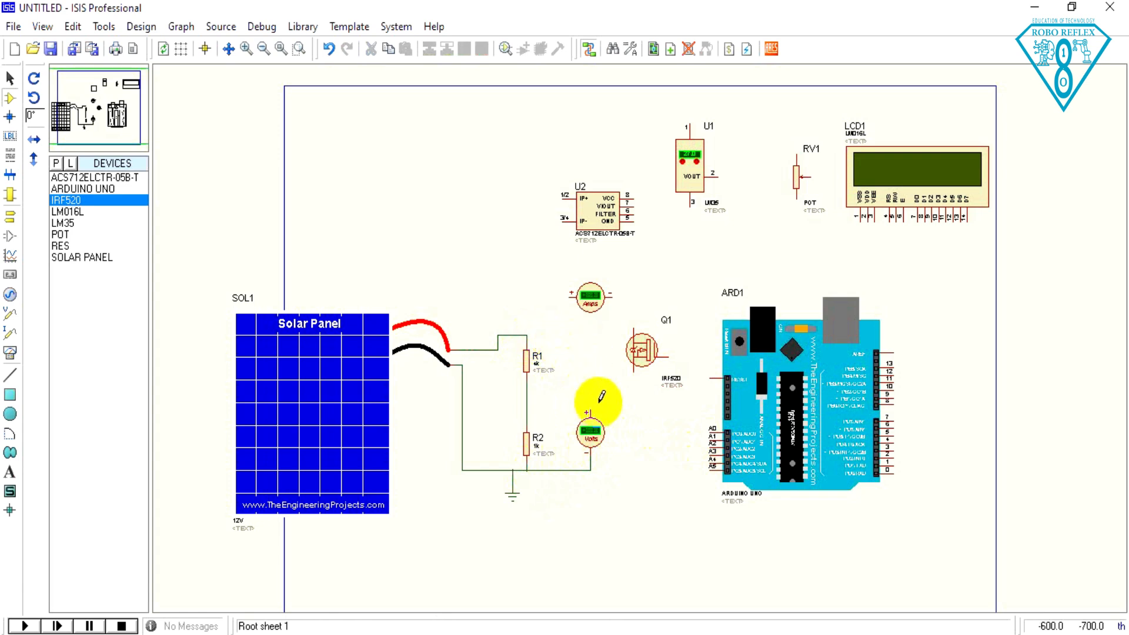
{"action": "left_click", "coordinate": [588, 411]}
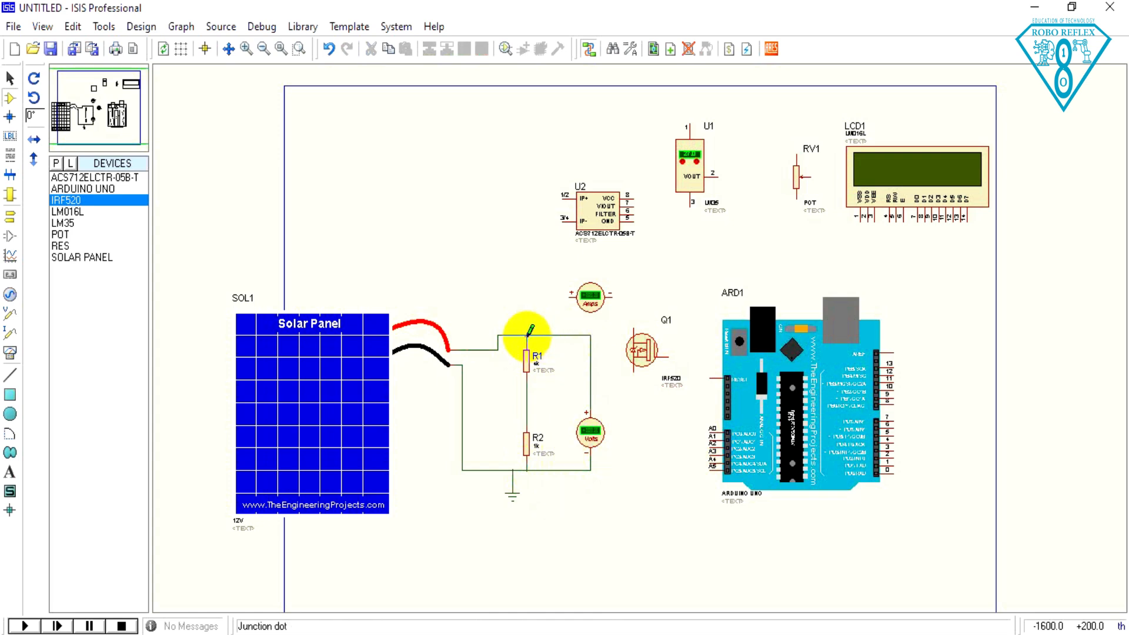
{"action": "left_click", "coordinate": [530, 332]}
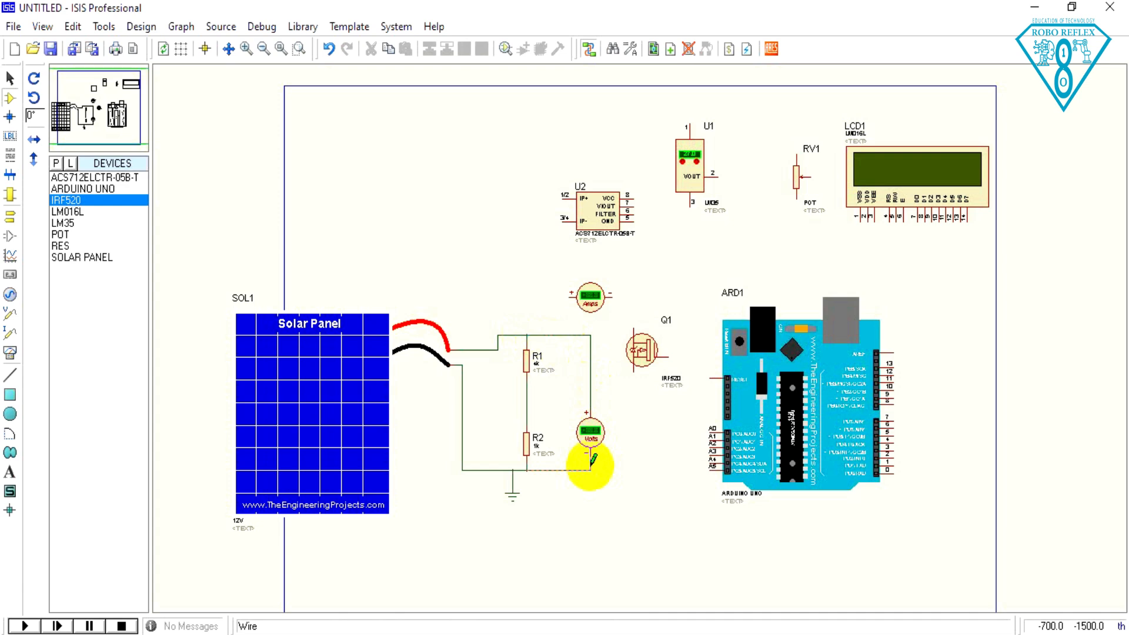
{"action": "left_click", "coordinate": [590, 464]}
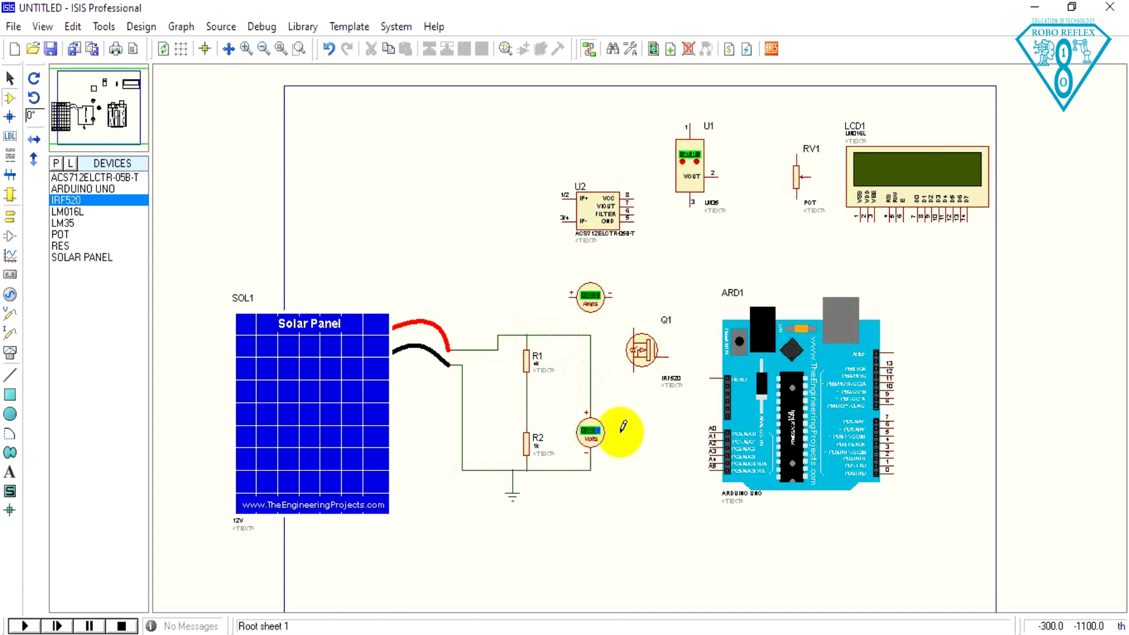
Wire the ammeter between the top of R1 and the IP+ pin of current sensor U2, shifting U2 right and down.
{"action": "left_click", "coordinate": [527, 333]}
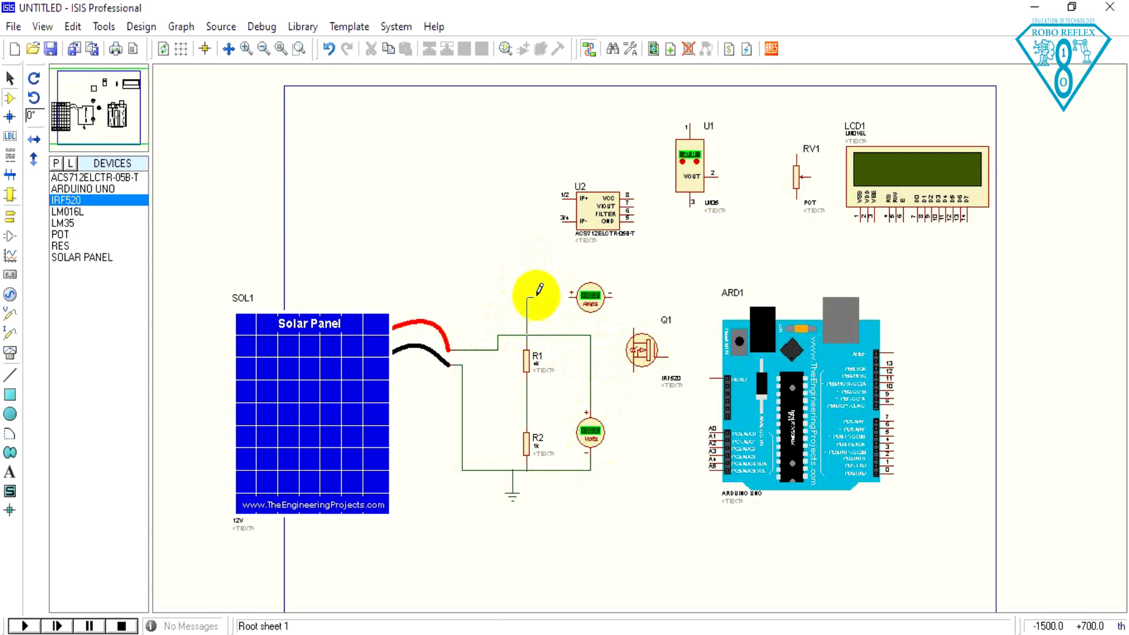
{"action": "left_click", "coordinate": [571, 295]}
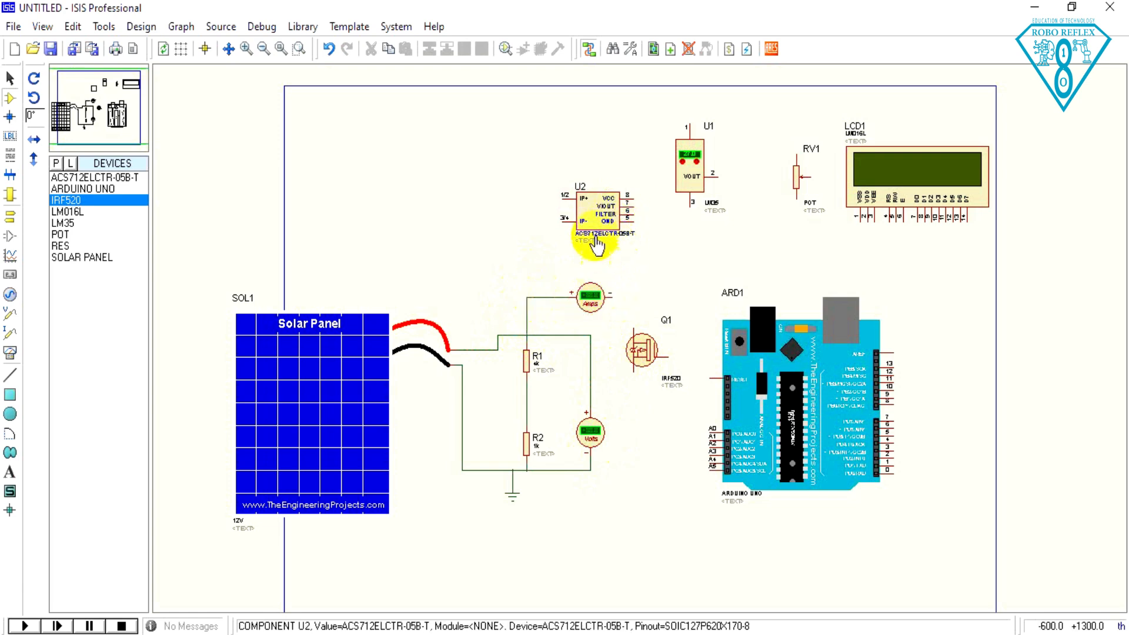
{"action": "left_click_drag", "start_coordinate": [588, 209], "coordinate": [653, 240]}
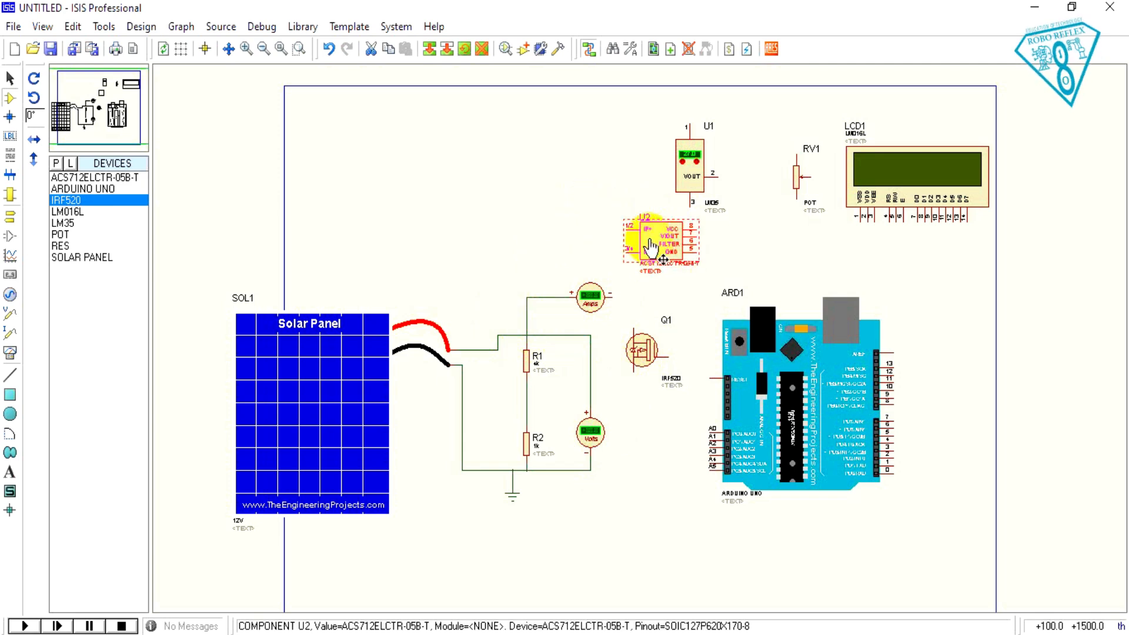
{"action": "left_click", "coordinate": [613, 297]}
{"action": "left_click", "coordinate": [619, 229]}
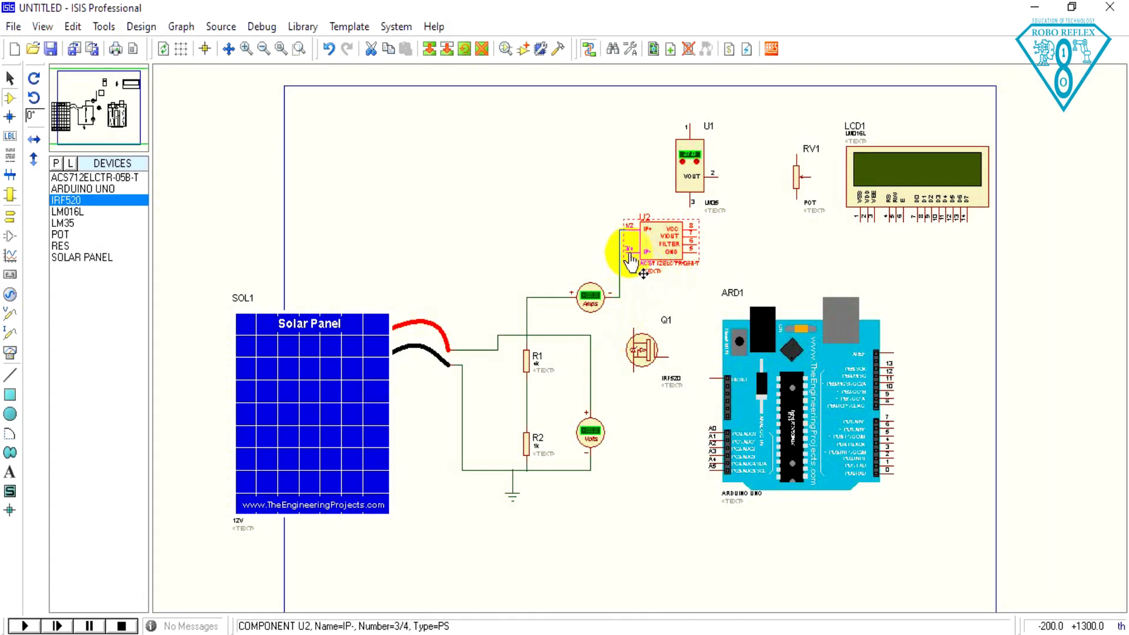
Wire MOSFET Q1's upper terminal to U2's IP- pin and its lower terminal to the solar panel's black-lead wire.
{"action": "left_click", "coordinate": [634, 318]}
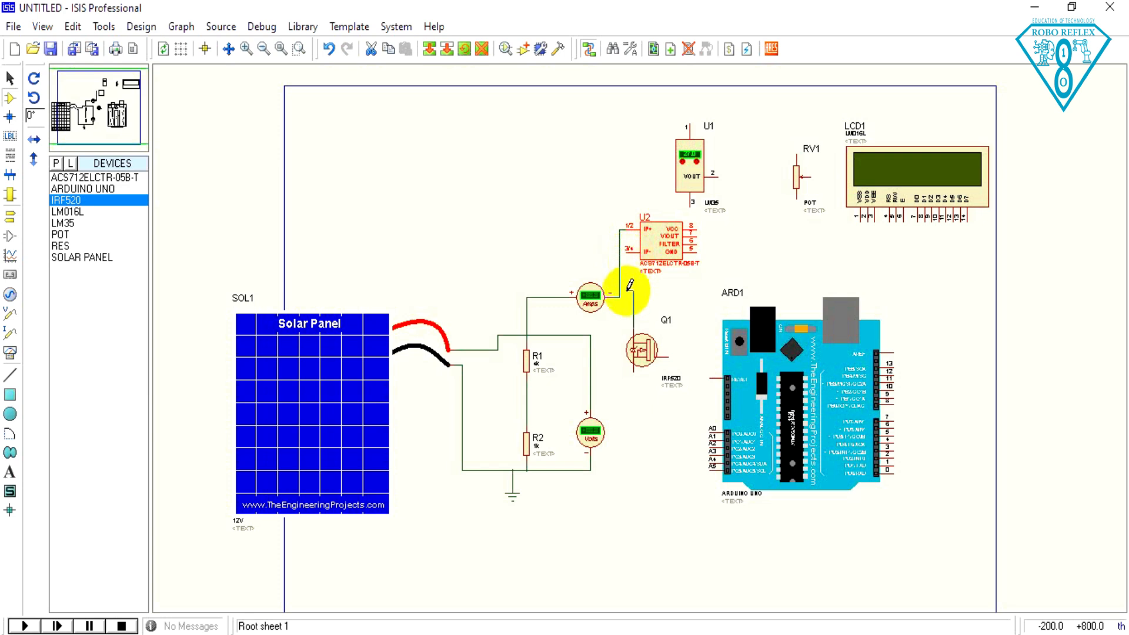
{"action": "left_click", "coordinate": [627, 258]}
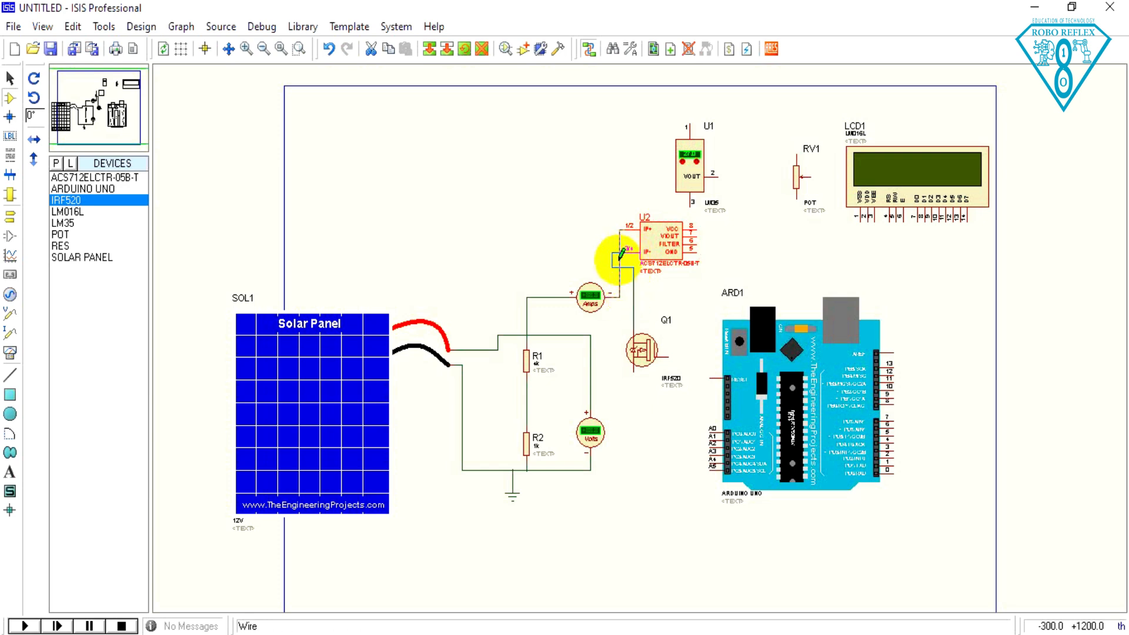
{"action": "left_click", "coordinate": [635, 371]}
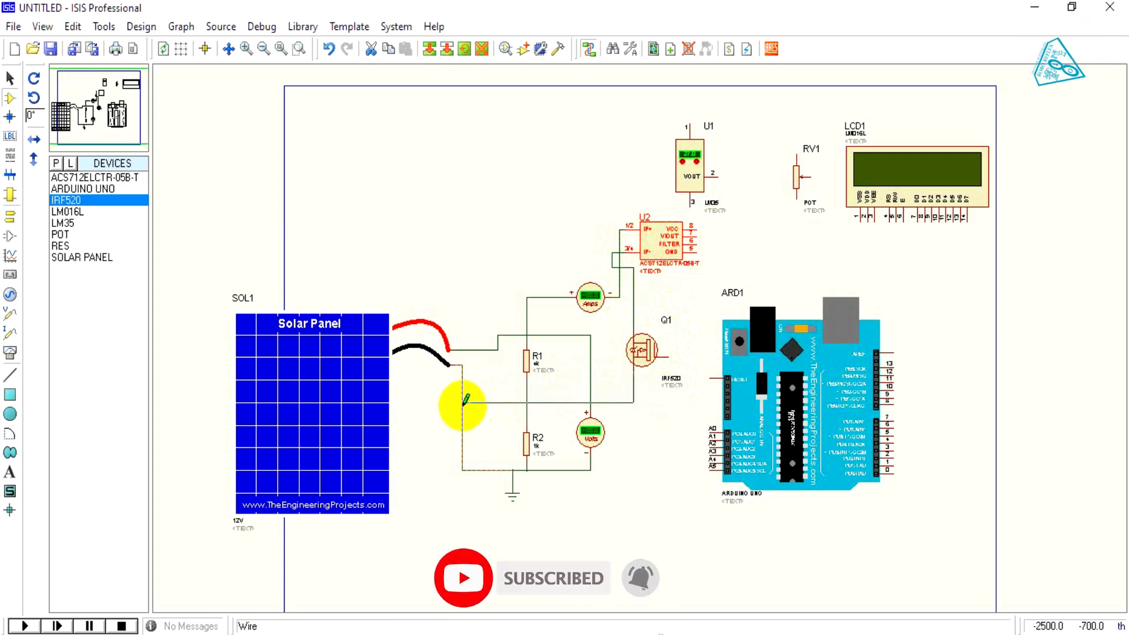
{"action": "left_click", "coordinate": [463, 402]}
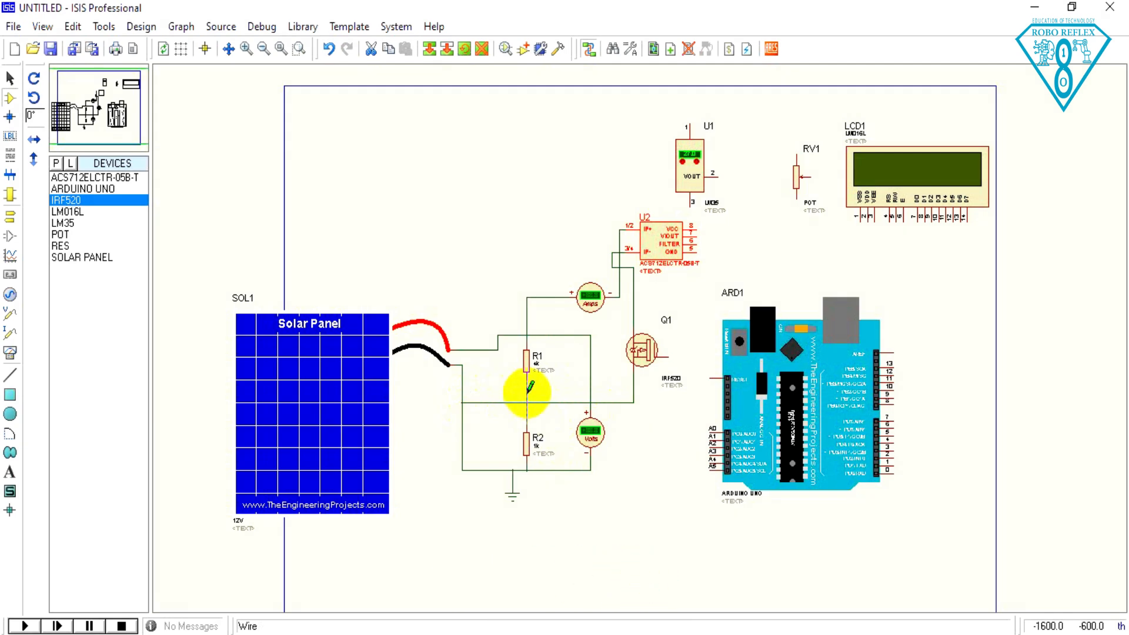
Wire the junction between R1 and R2 to Arduino pin A1, and Q1's gate around the board to digital pin 7.
{"action": "left_click", "coordinate": [527, 394]}
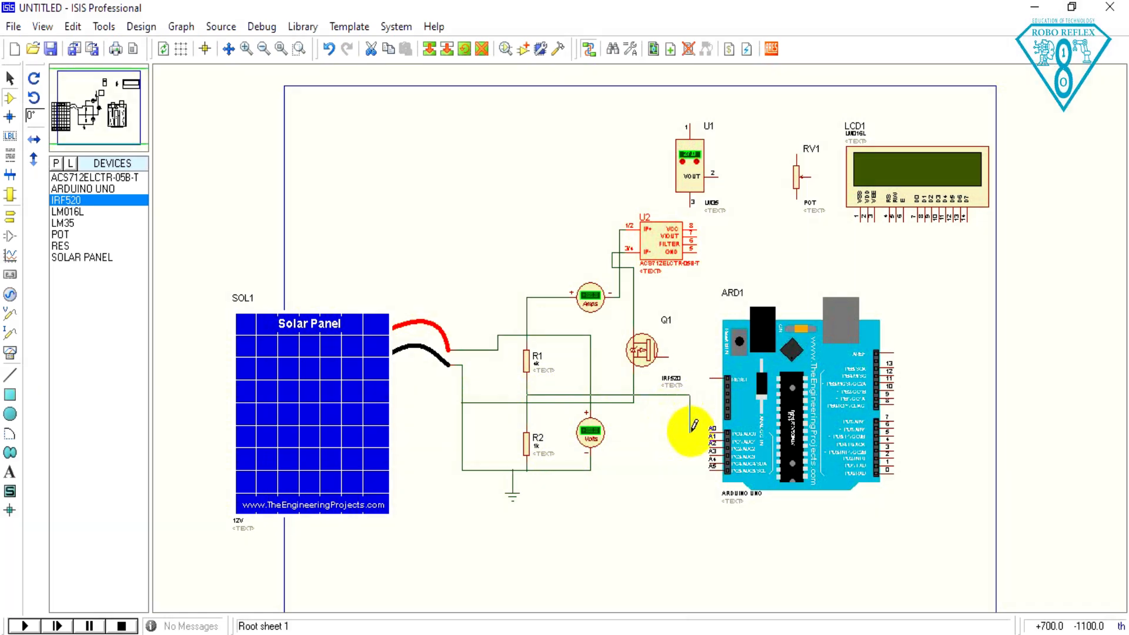
{"action": "left_click", "coordinate": [709, 440]}
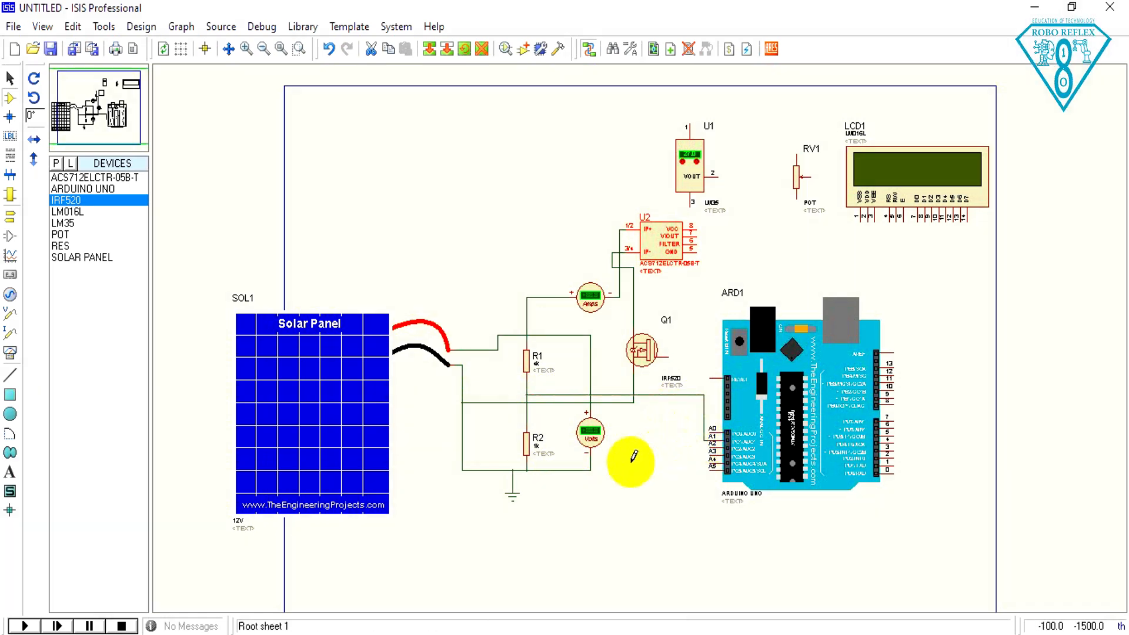
{"action": "left_click", "coordinate": [668, 353]}
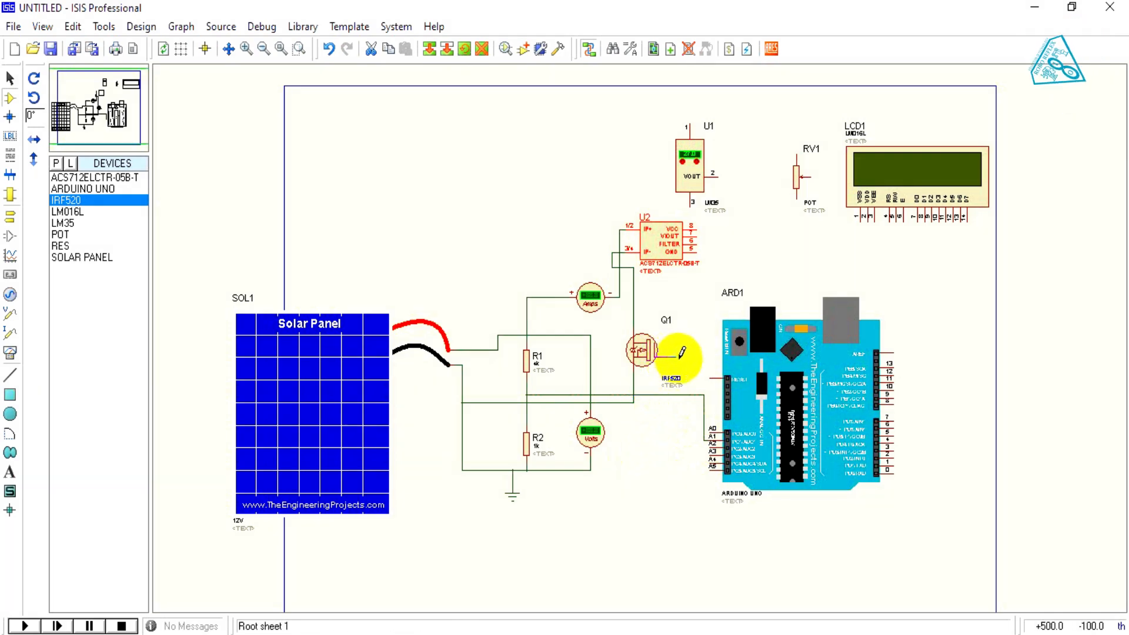
{"action": "left_click", "coordinate": [692, 502]}
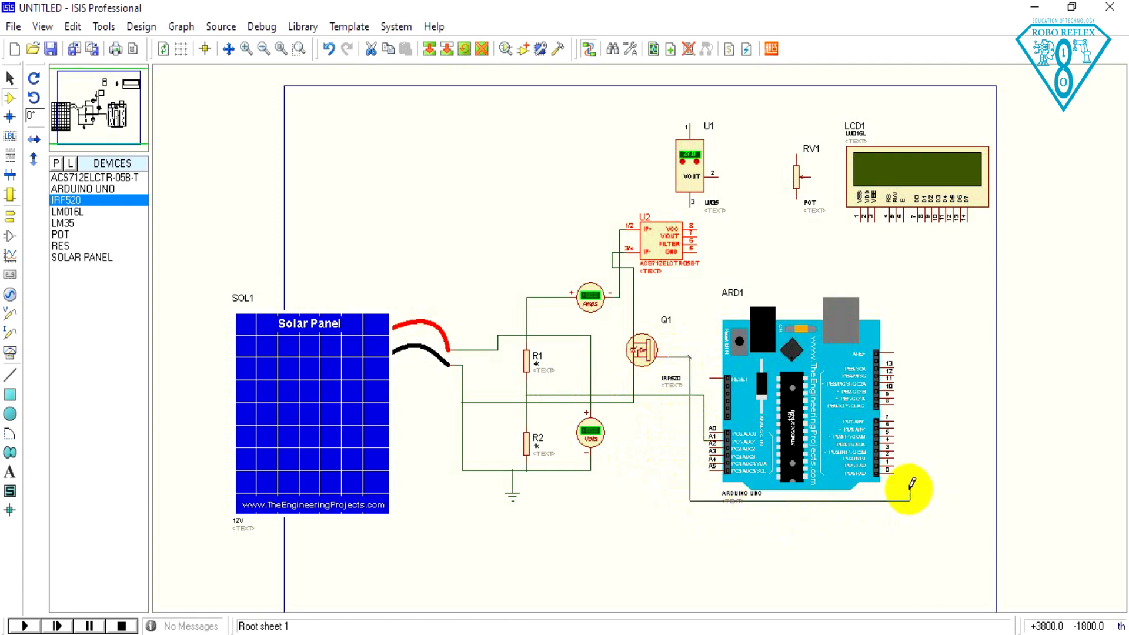
{"action": "left_click", "coordinate": [917, 501]}
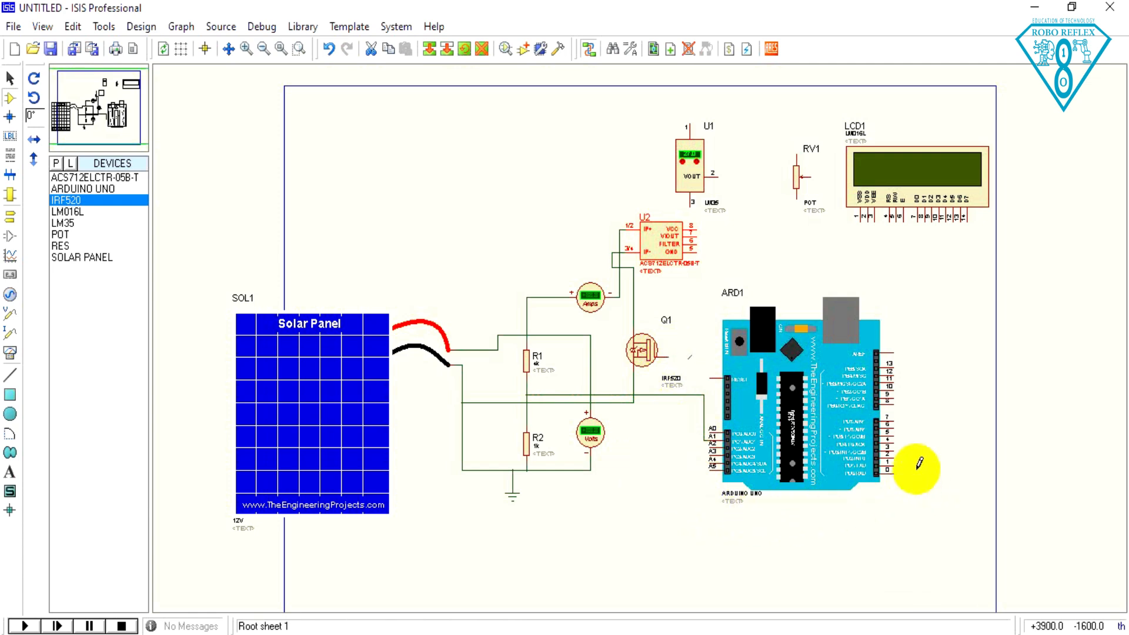
{"action": "left_click", "coordinate": [889, 422]}
Wire Arduino pin A0 to the VIOUT pin of current sensor U2.
{"action": "left_click", "coordinate": [709, 435]}
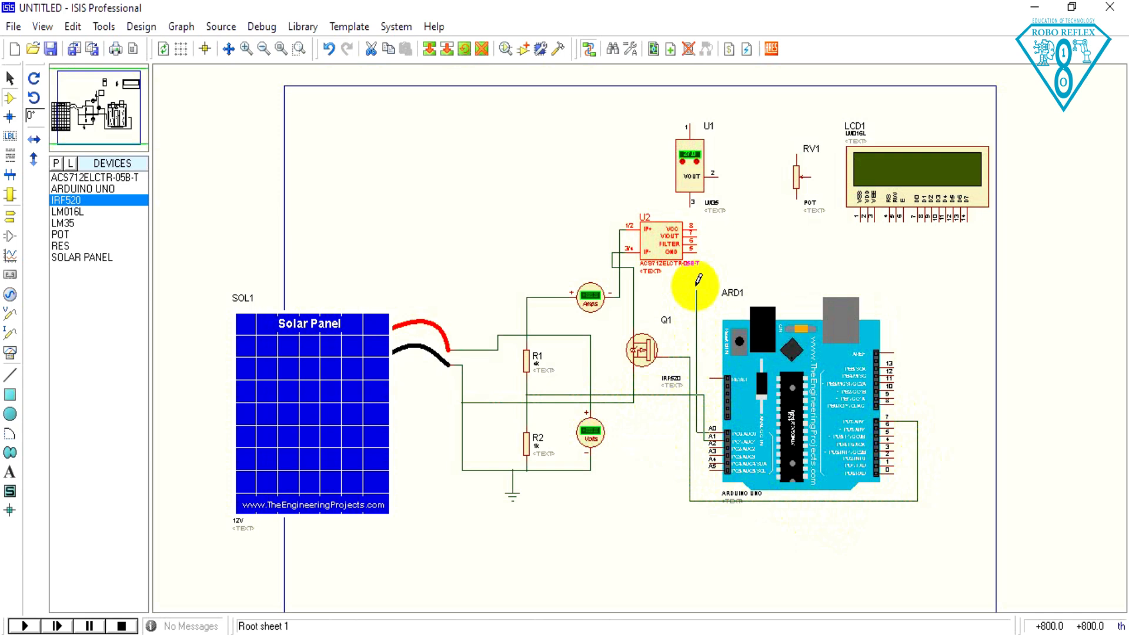
{"action": "left_click", "coordinate": [699, 237]}
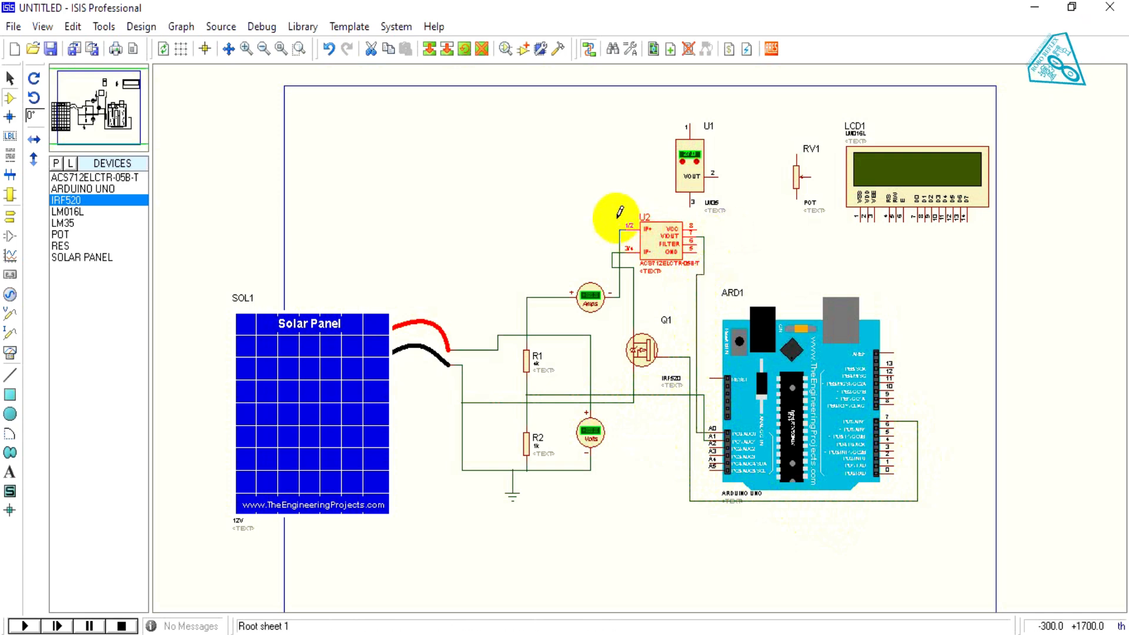
Rotate and mirror LM35 sensor U1 so VOUT faces down above current sensor U2, and wire VOUT to Arduino pin A2.
{"action": "right_click", "coordinate": [700, 167]}
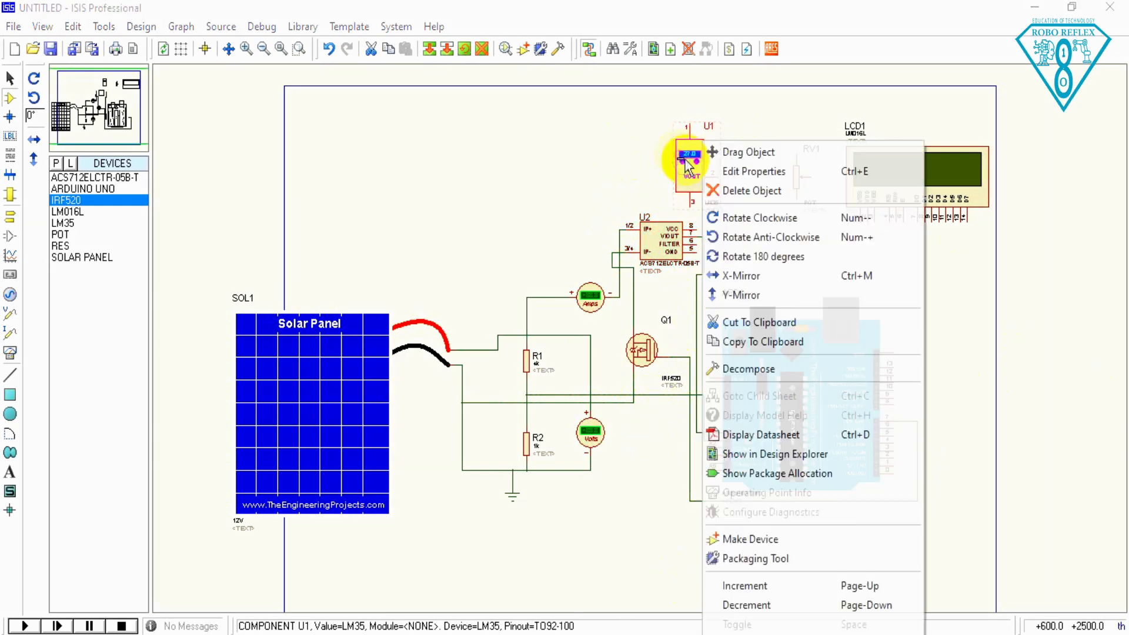
{"action": "left_click", "coordinate": [733, 156]}
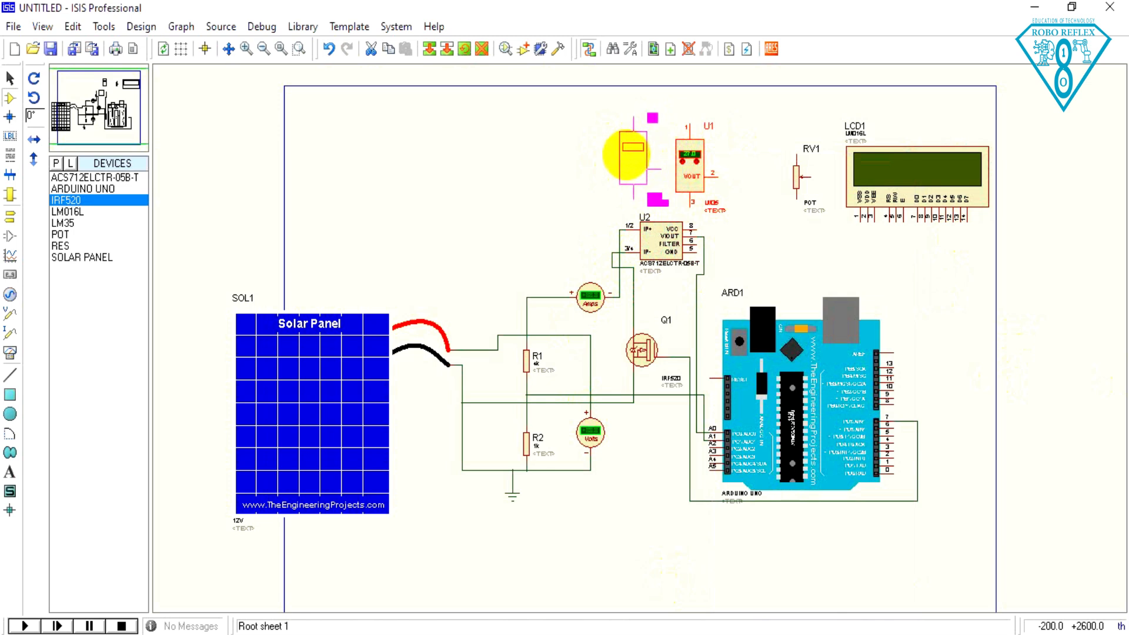
{"action": "left_click", "coordinate": [625, 157]}
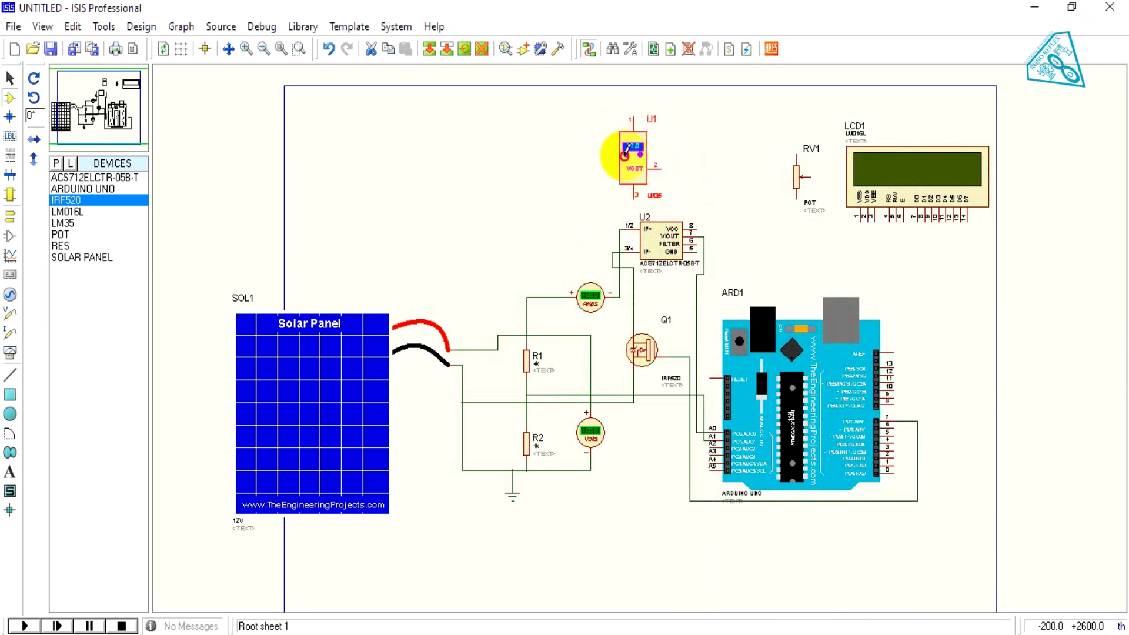
{"action": "right_click", "coordinate": [649, 172]}
{"action": "left_click", "coordinate": [653, 218]}
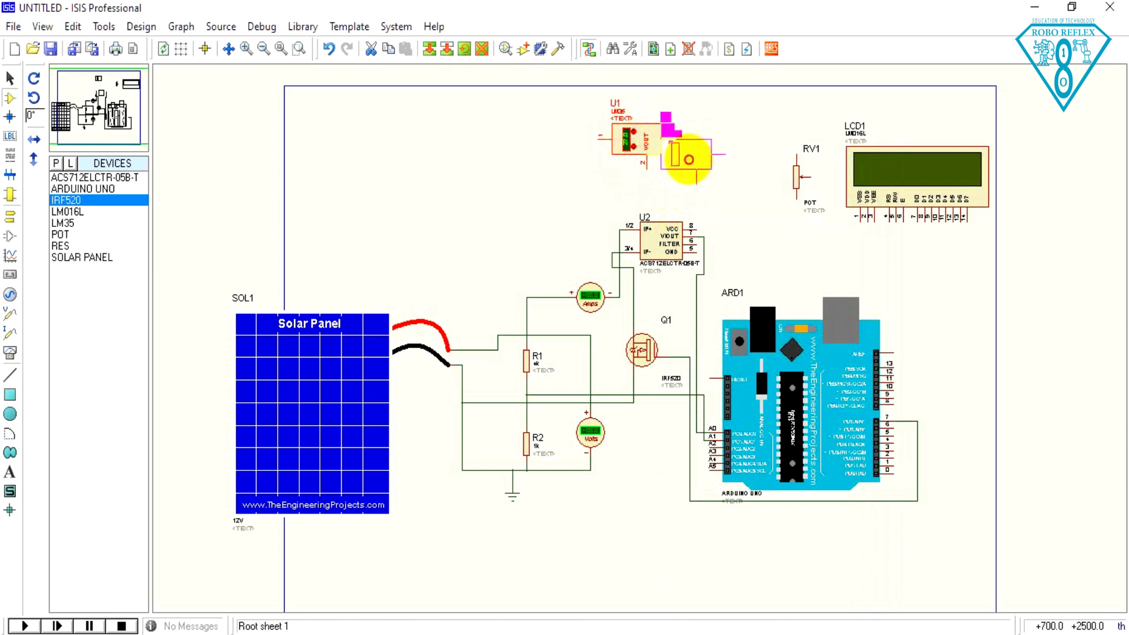
{"action": "left_click_drag", "start_coordinate": [694, 160], "coordinate": [693, 159]}
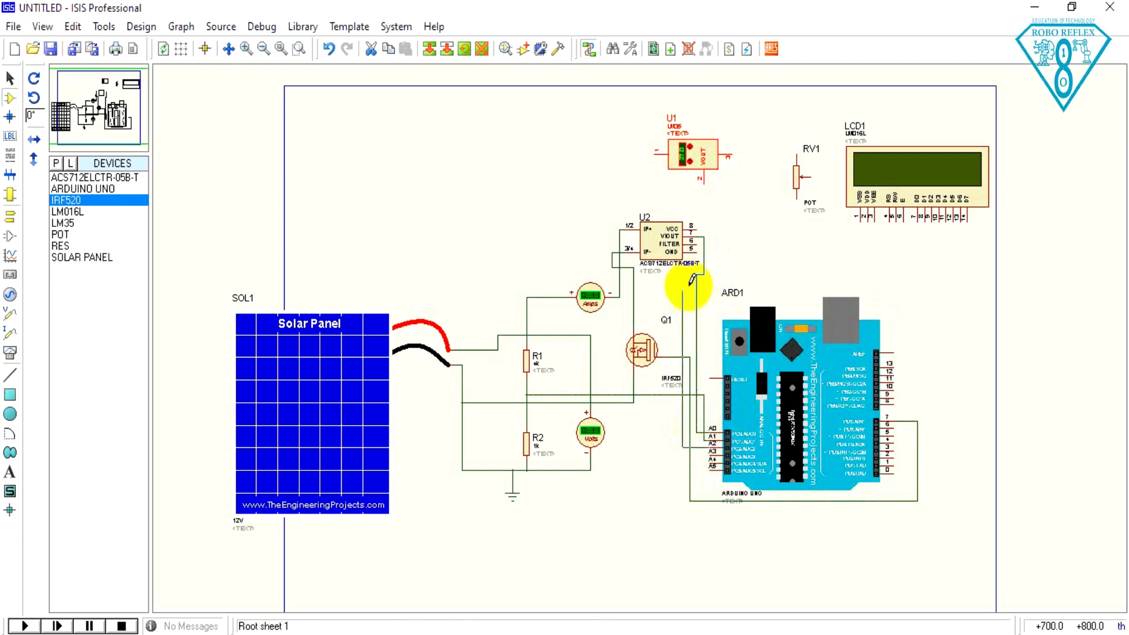
{"action": "left_click", "coordinate": [703, 177]}
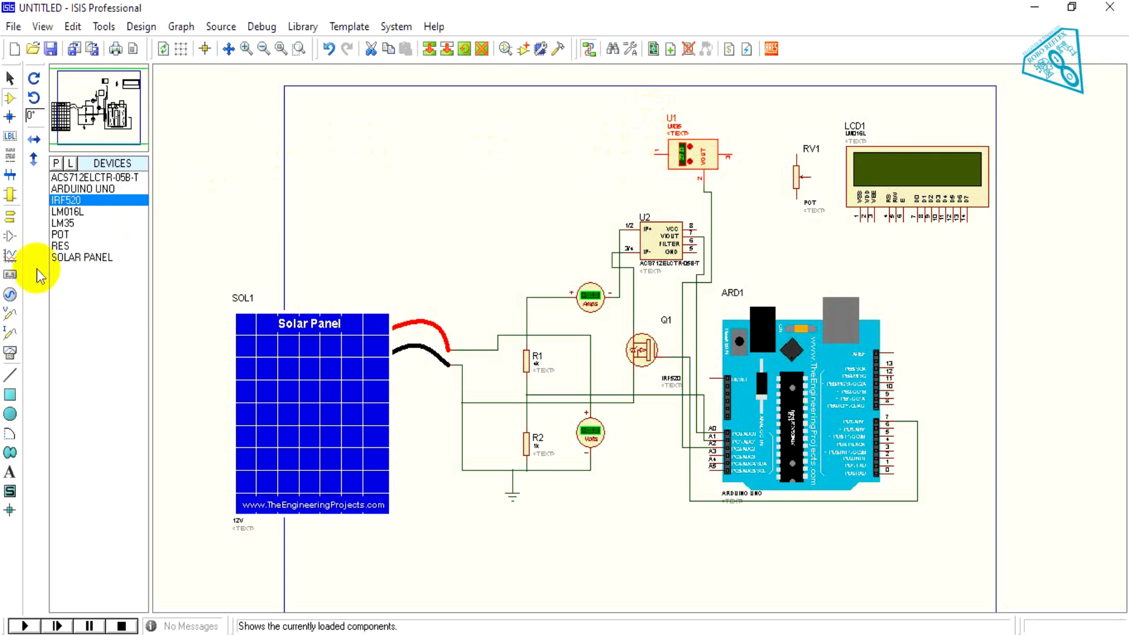
Connect a ground terminal to pin 3 of LM35 sensor U1 and a power terminal to its pin 1.
{"action": "left_click", "coordinate": [12, 217]}
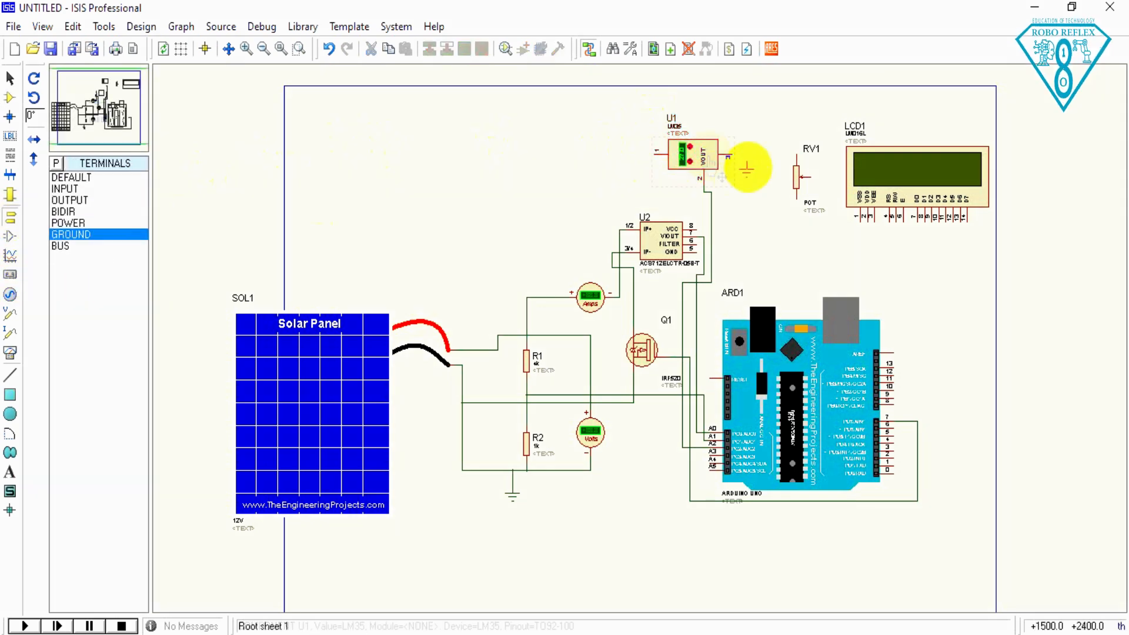
{"action": "left_click", "coordinate": [747, 158]}
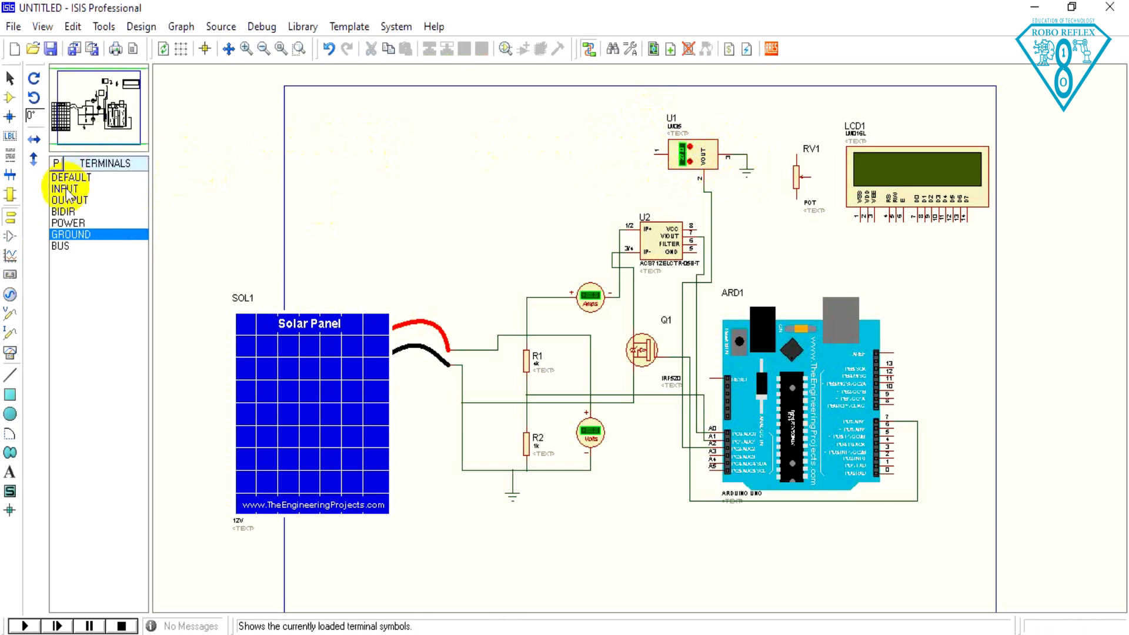
{"action": "left_click", "coordinate": [68, 223]}
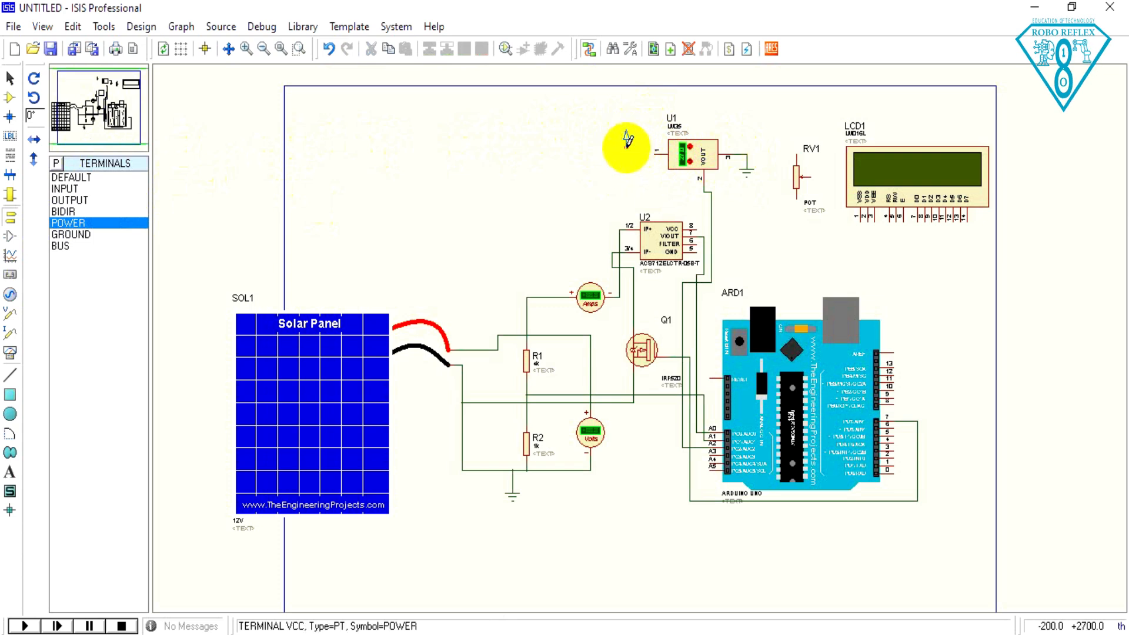
{"action": "left_click", "coordinate": [656, 159]}
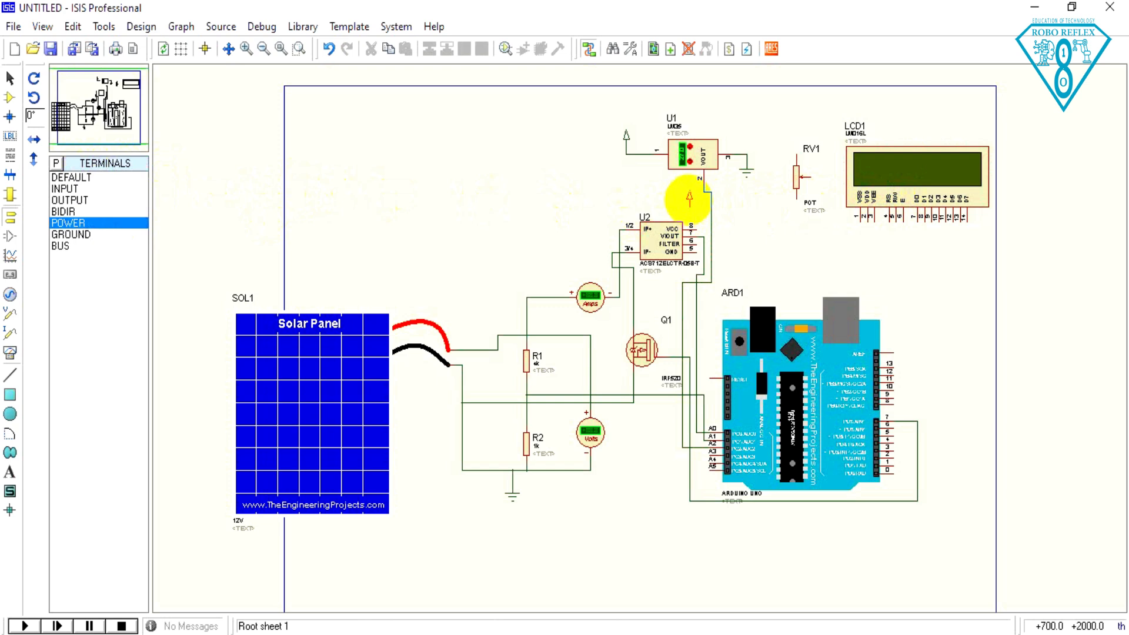
Connect a power terminal to the VCC pin of current sensor U2 and a ground terminal to its GND pin.
{"action": "left_click", "coordinate": [690, 199]}
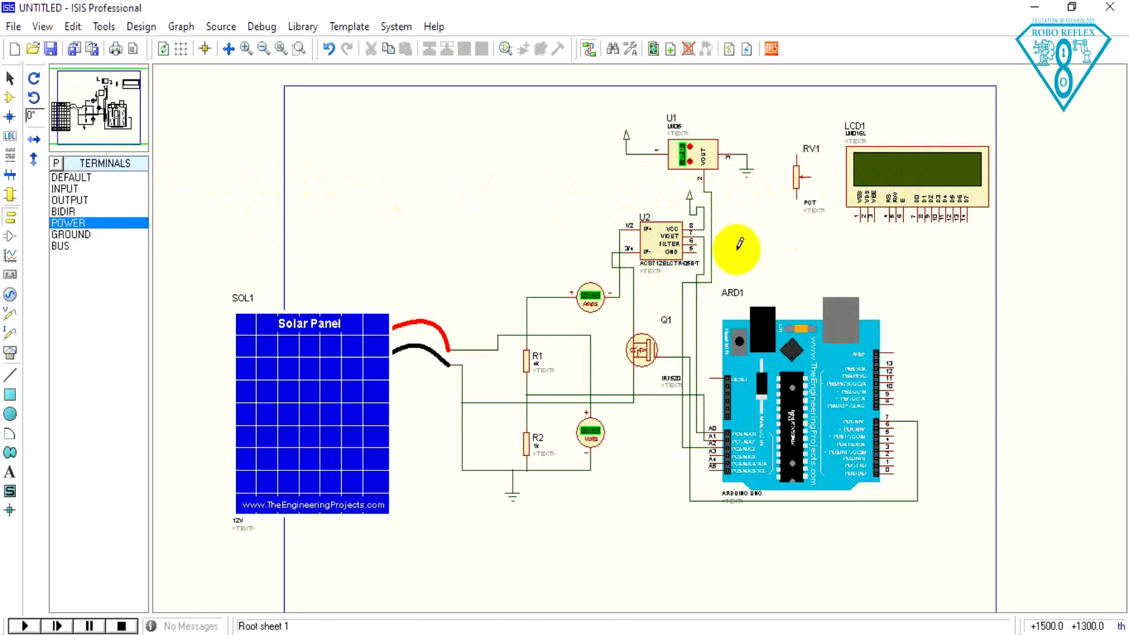
{"action": "left_click", "coordinate": [68, 234]}
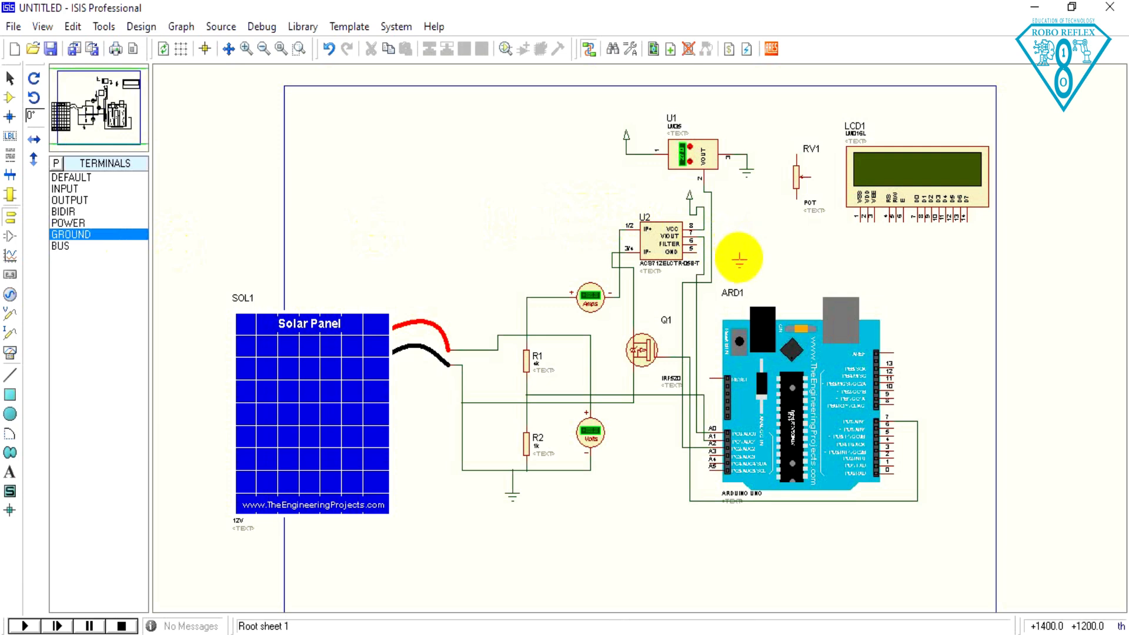
{"action": "left_click", "coordinate": [739, 259]}
{"action": "left_click", "coordinate": [697, 251]}
{"action": "left_click", "coordinate": [739, 252]}
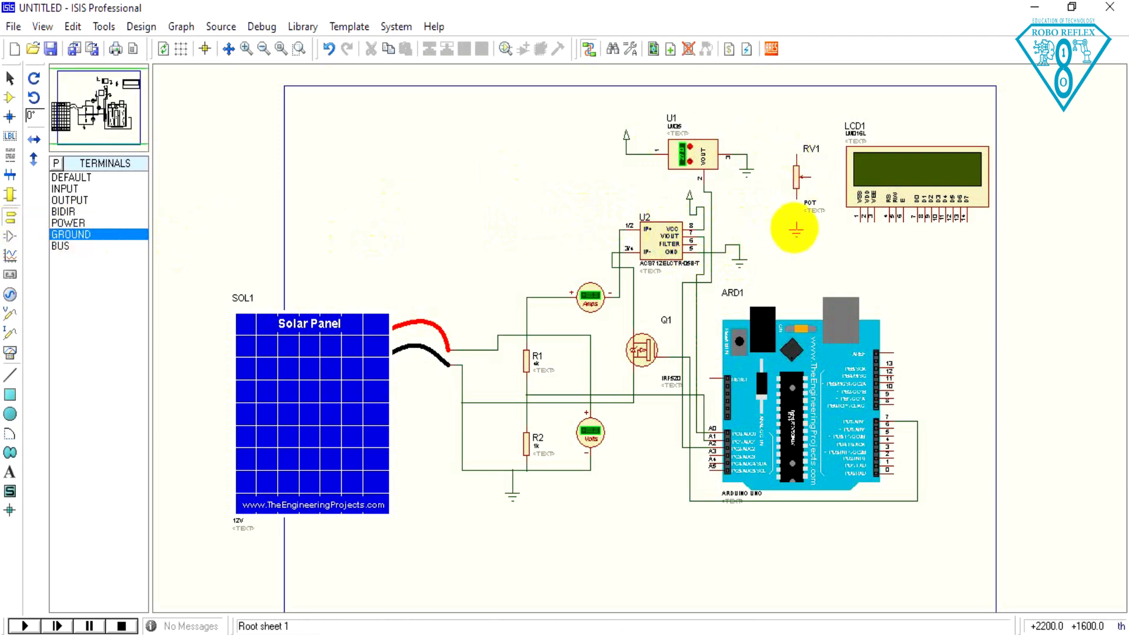
Attach a ground terminal to the lower end of potentiometer RV1 and a power terminal to its upper end.
{"action": "left_click", "coordinate": [795, 224]}
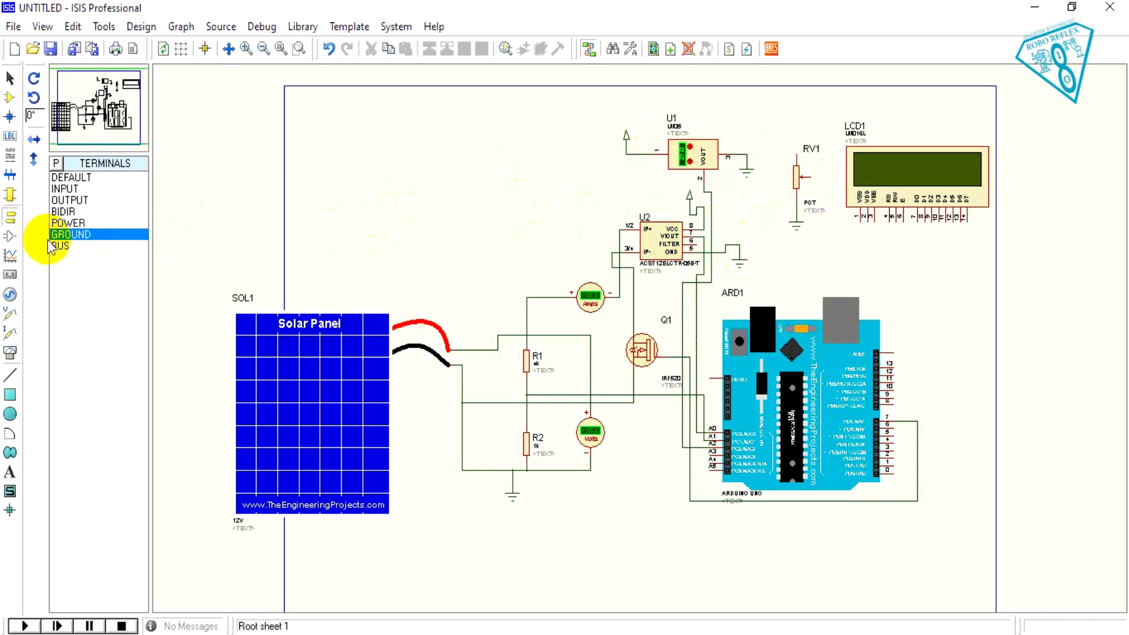
{"action": "left_click", "coordinate": [127, 221]}
{"action": "left_click", "coordinate": [797, 134]}
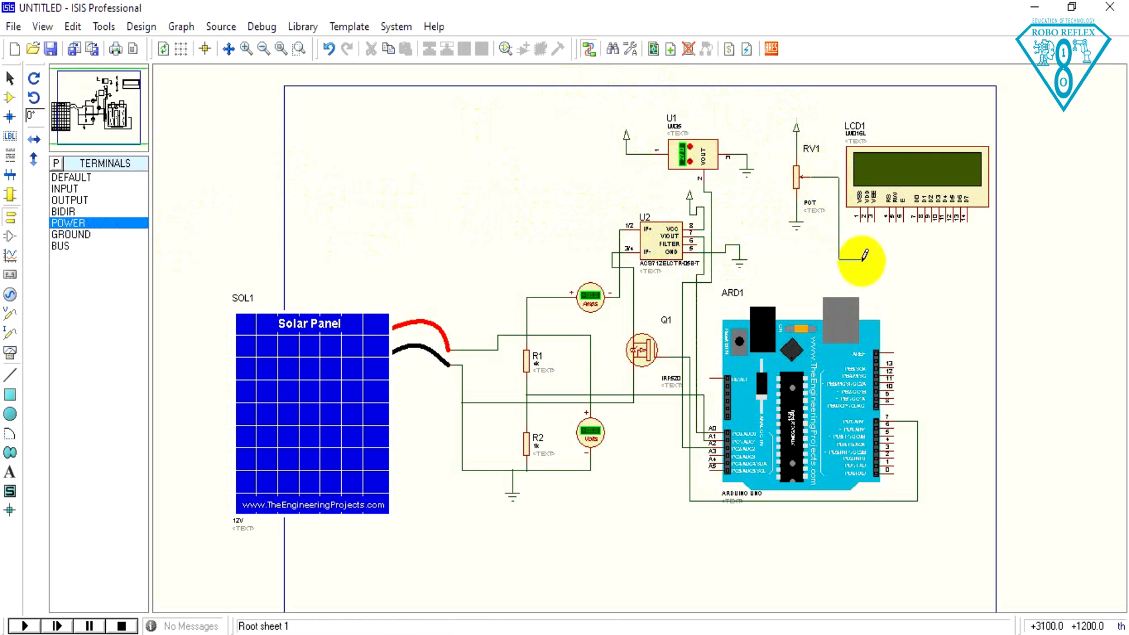
Wire LCD1's VEE to RV1's wiper, VSS and RW to RV1's ground, and VDD to RV1's power terminal.
{"action": "left_click", "coordinate": [874, 224]}
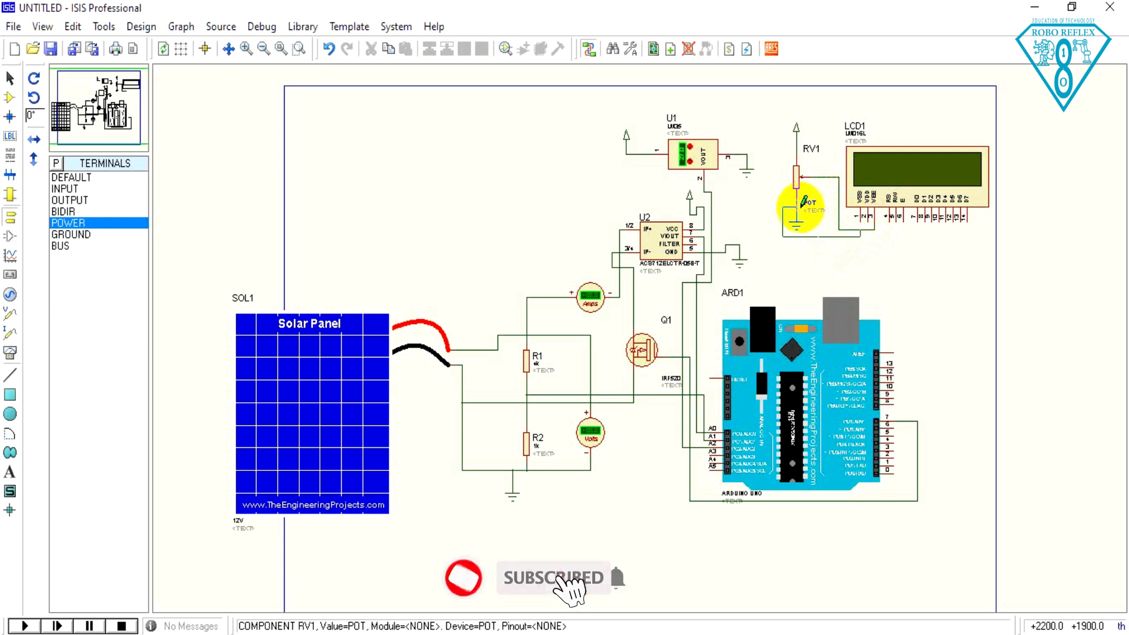
{"action": "left_click", "coordinate": [868, 217]}
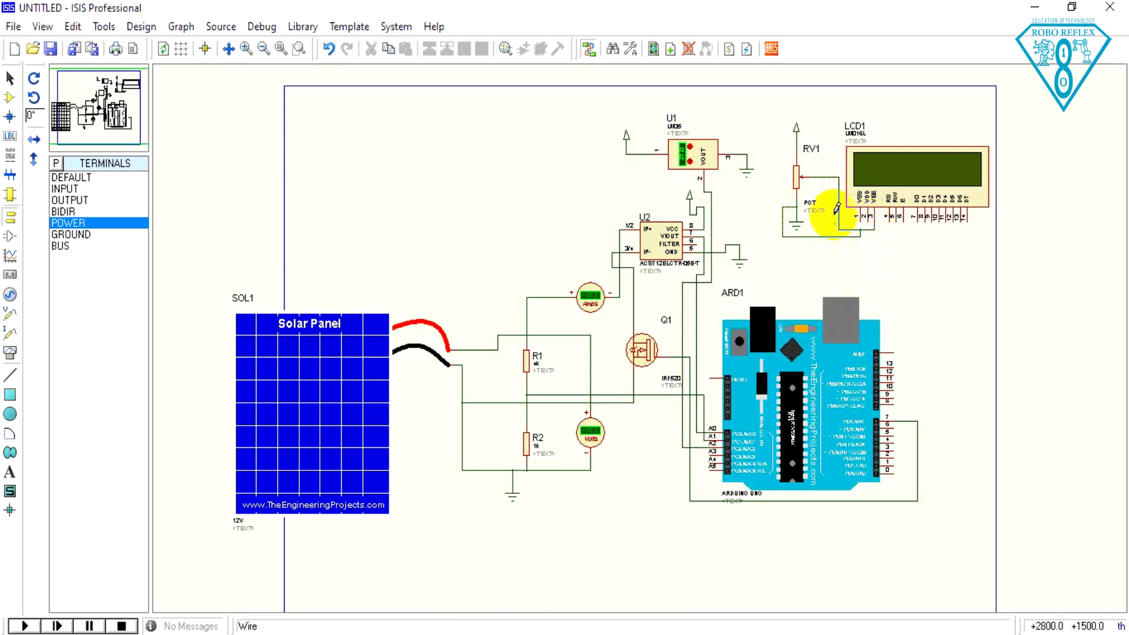
{"action": "left_click", "coordinate": [796, 140]}
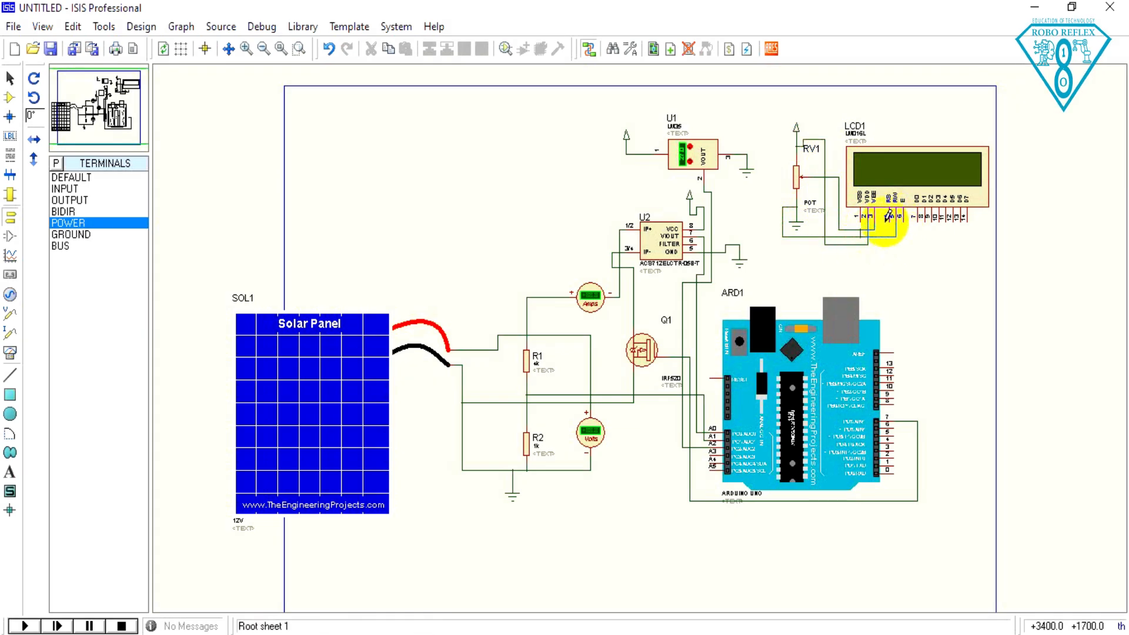
Wire LCD1's RS pin to Arduino digital pin 13 and its E pin to digital pin 12.
{"action": "left_click_drag", "start_coordinate": [880, 263], "coordinate": [777, 244]}
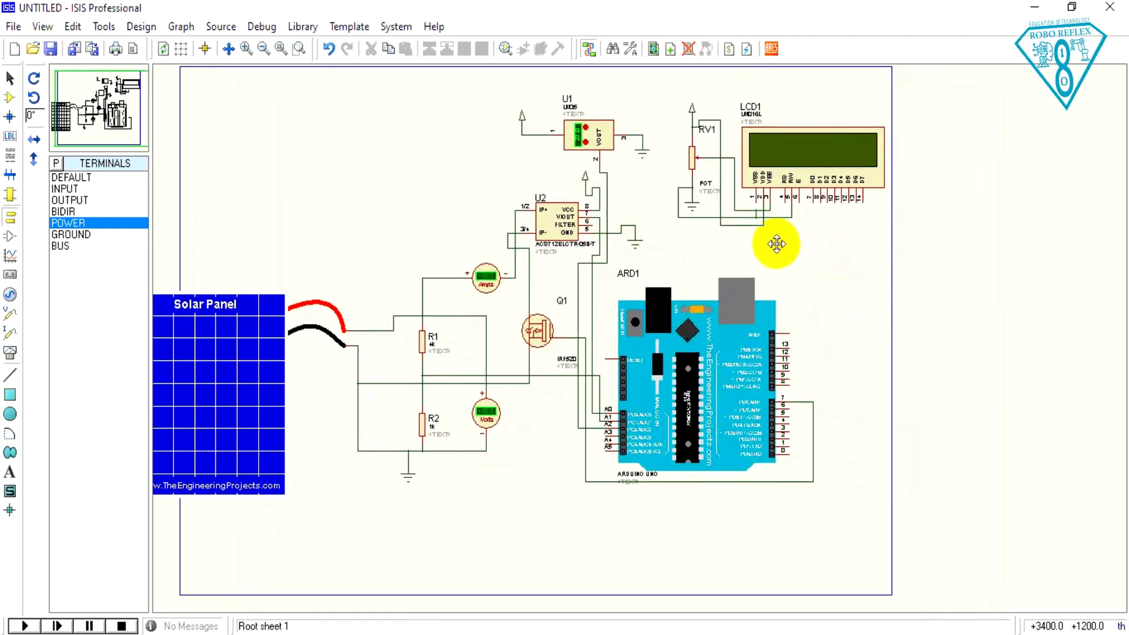
{"action": "scroll", "coordinate": [776, 243], "scroll_direction": "up", "scroll_amount": 1}
{"action": "mouse_move", "coordinate": [640, 333]}
{"action": "left_mouse_down"}
{"action": "mouse_move", "coordinate": [680, 318]}
{"action": "mouse_move", "coordinate": [683, 278]}
{"action": "left_mouse_up"}
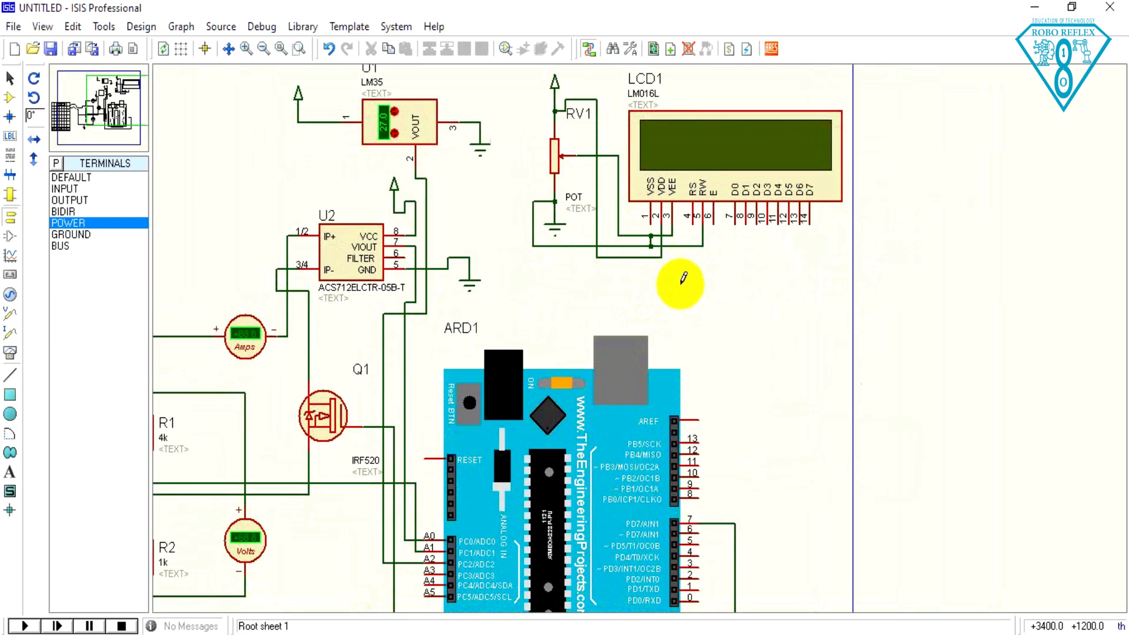
{"action": "left_click", "coordinate": [695, 222]}
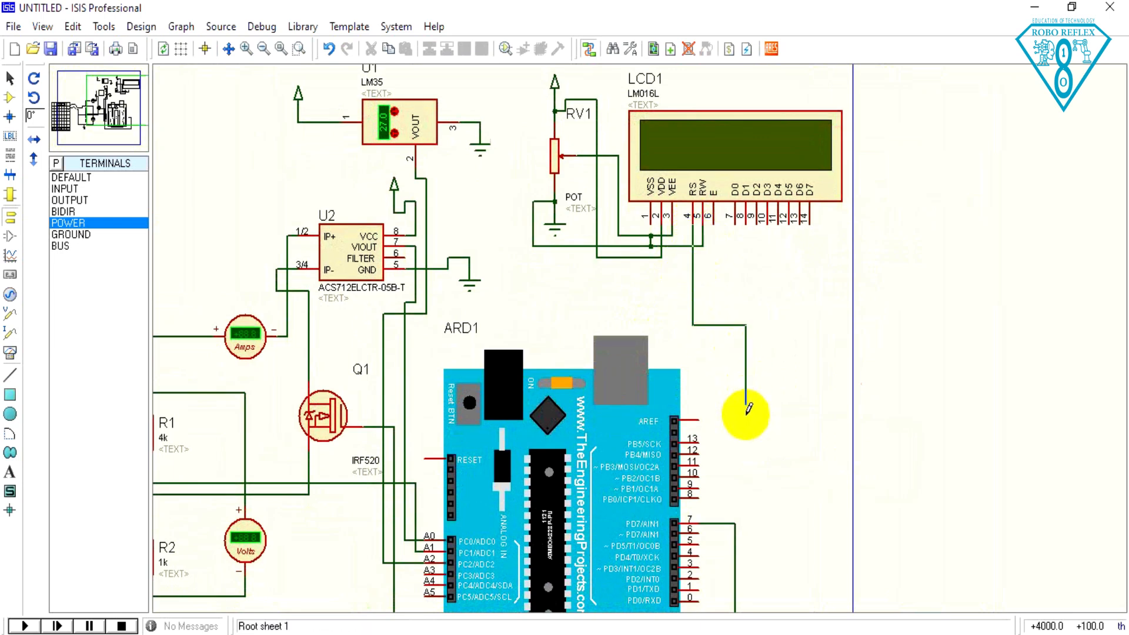
{"action": "left_click", "coordinate": [704, 432]}
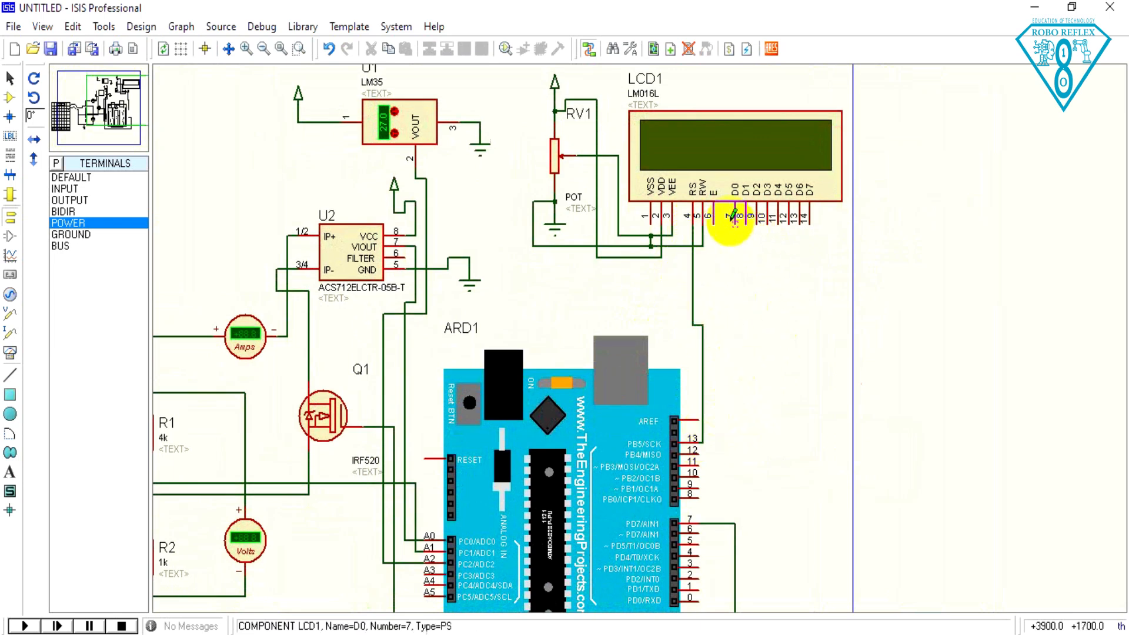
{"action": "left_click", "coordinate": [713, 223]}
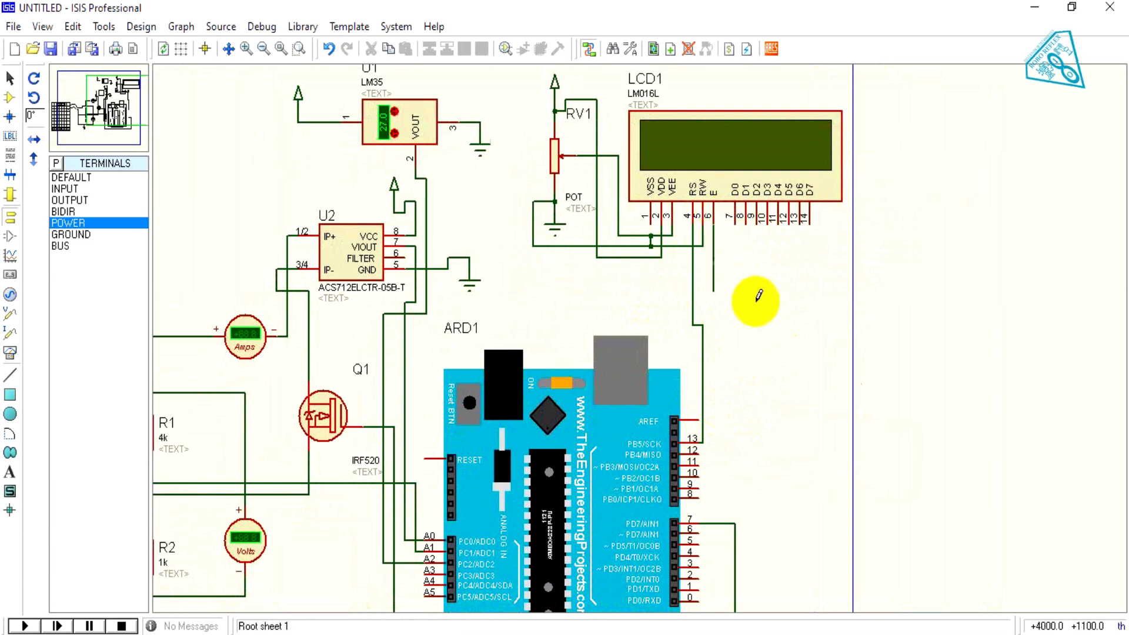
{"action": "left_click", "coordinate": [701, 451]}
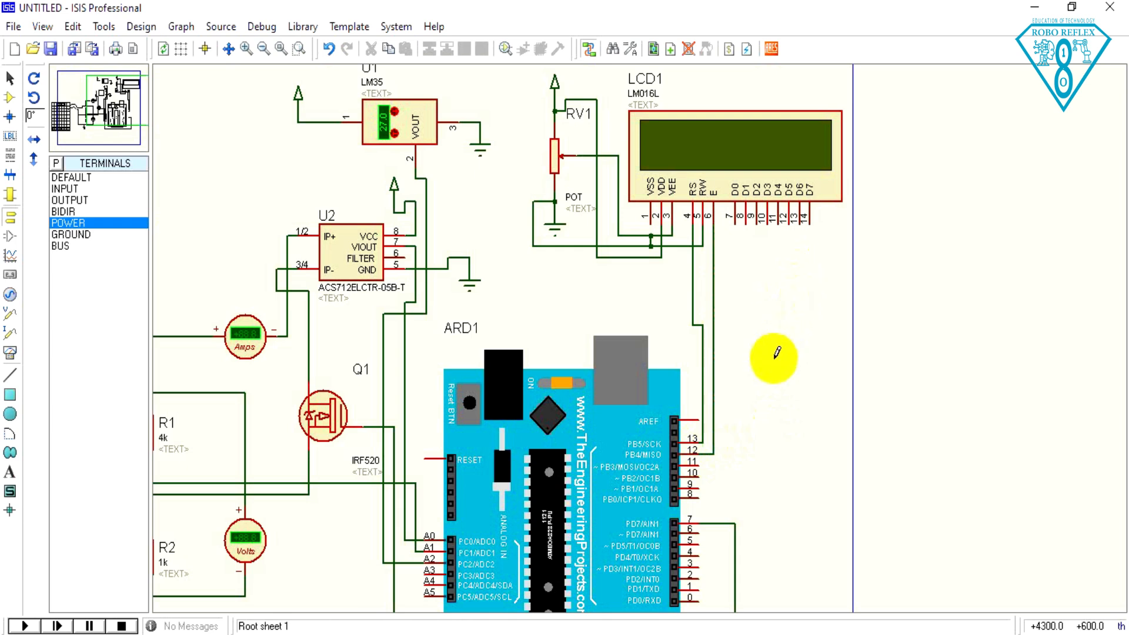
Wire LCD1's data pins D4, D5, D6 and D7 to Arduino digital pins 11, 10, 9 and 8 respectively.
{"action": "left_click", "coordinate": [778, 220]}
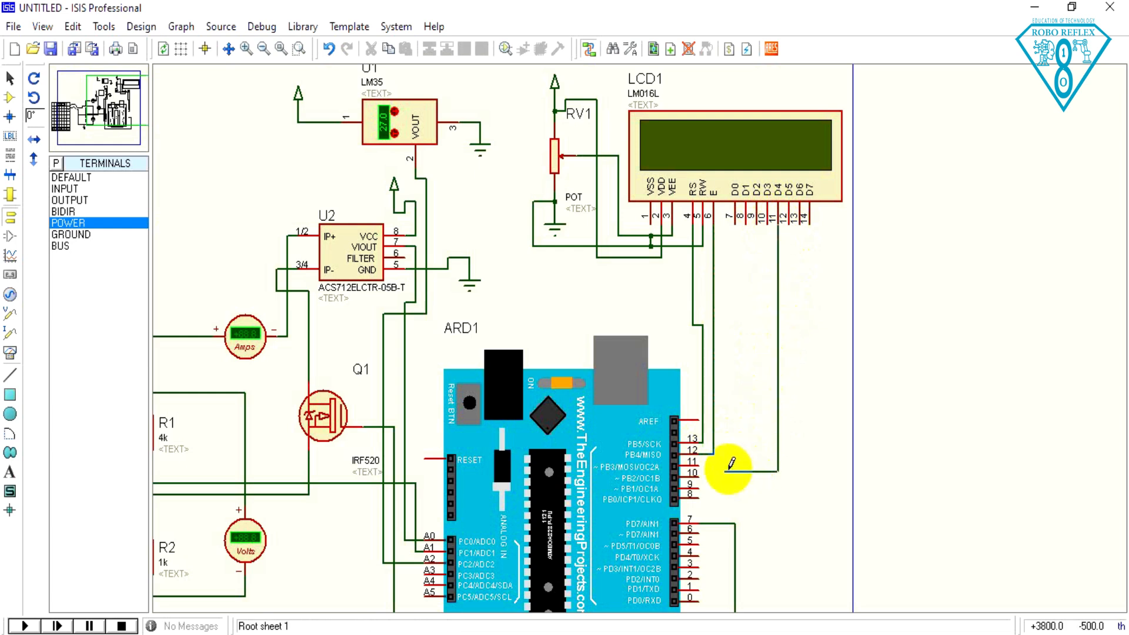
{"action": "left_click", "coordinate": [702, 464]}
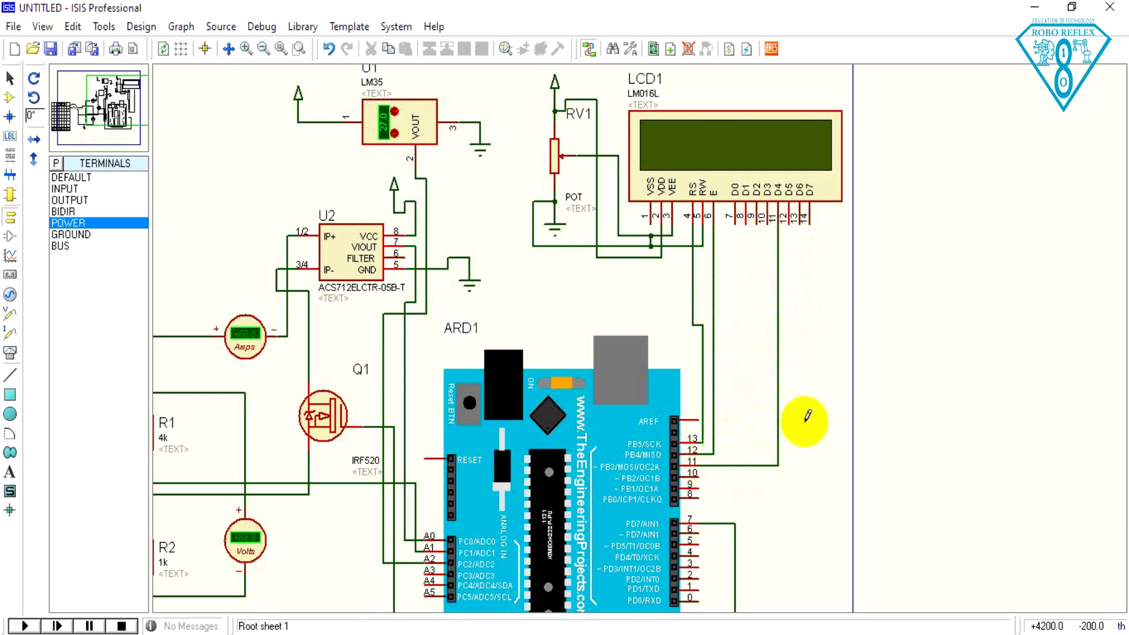
{"action": "left_click", "coordinate": [790, 221]}
{"action": "left_click", "coordinate": [711, 472]}
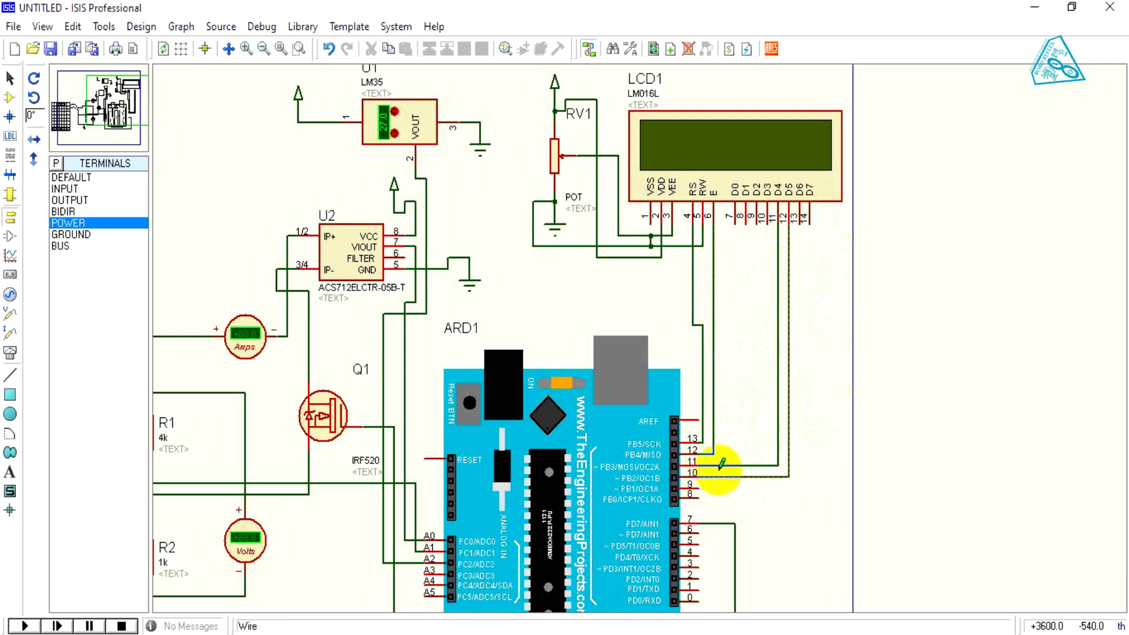
{"action": "left_click", "coordinate": [801, 221]}
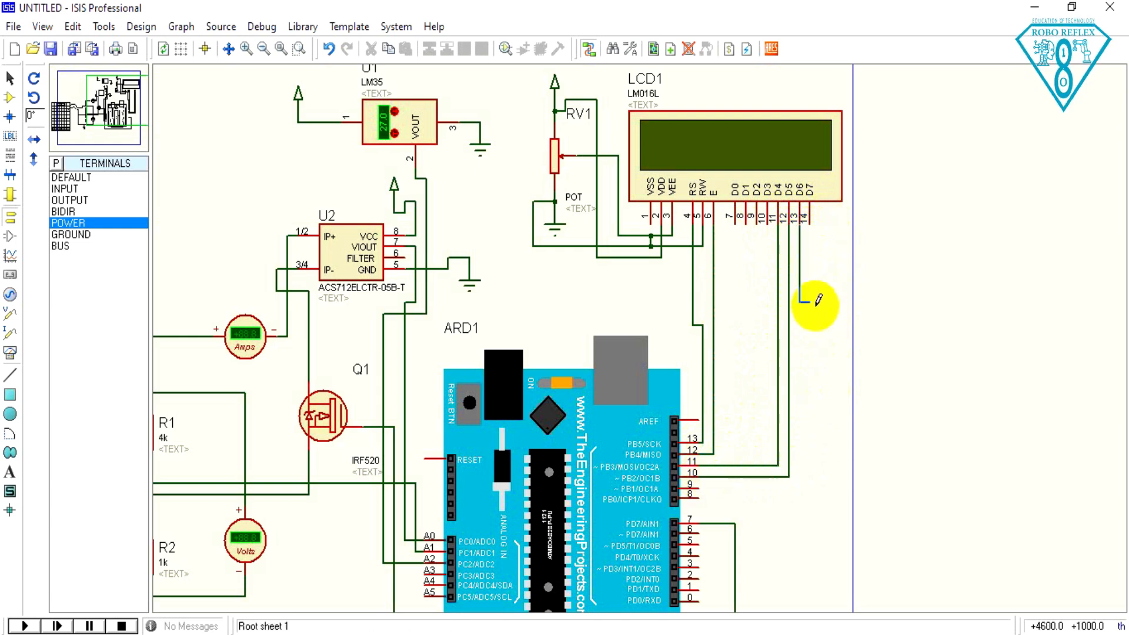
{"action": "left_click", "coordinate": [699, 485]}
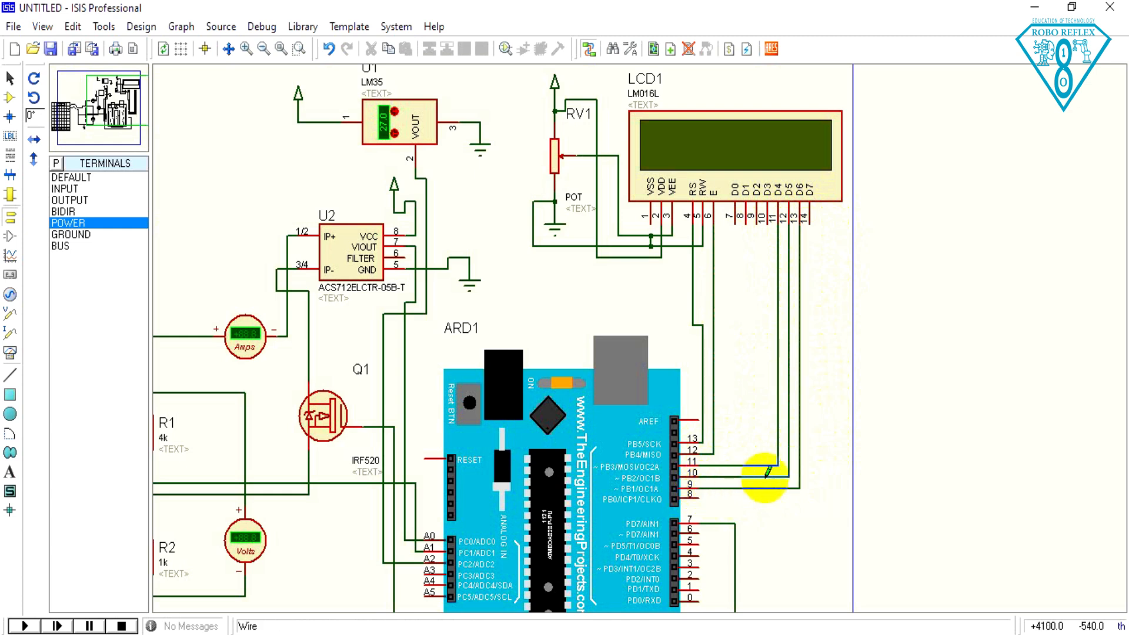
{"action": "left_click", "coordinate": [810, 219]}
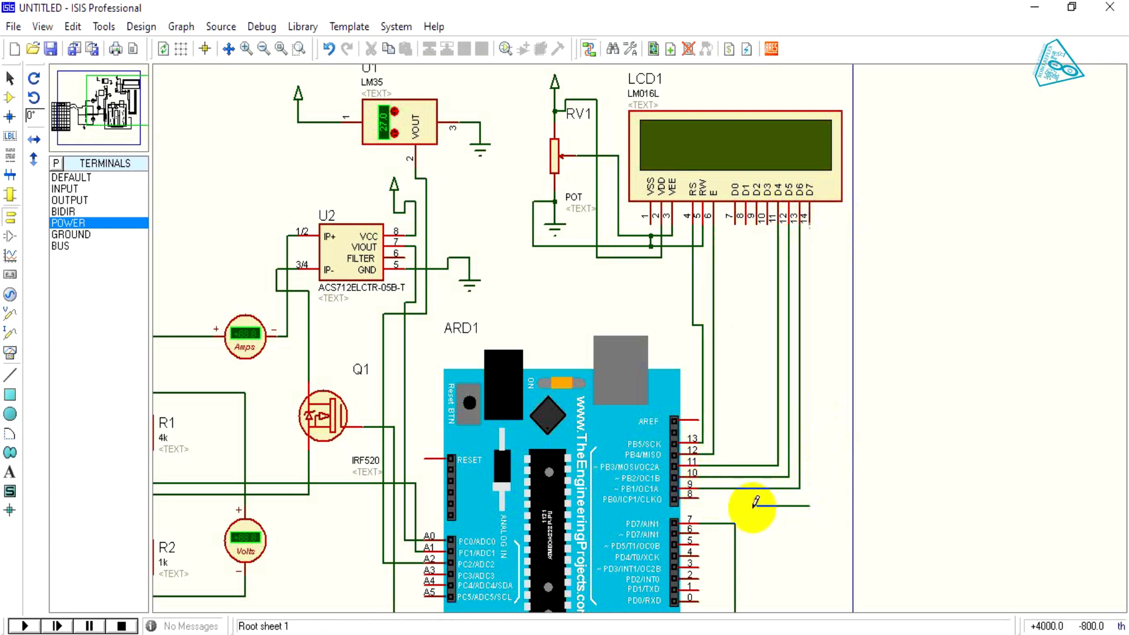
{"action": "left_click", "coordinate": [700, 494]}
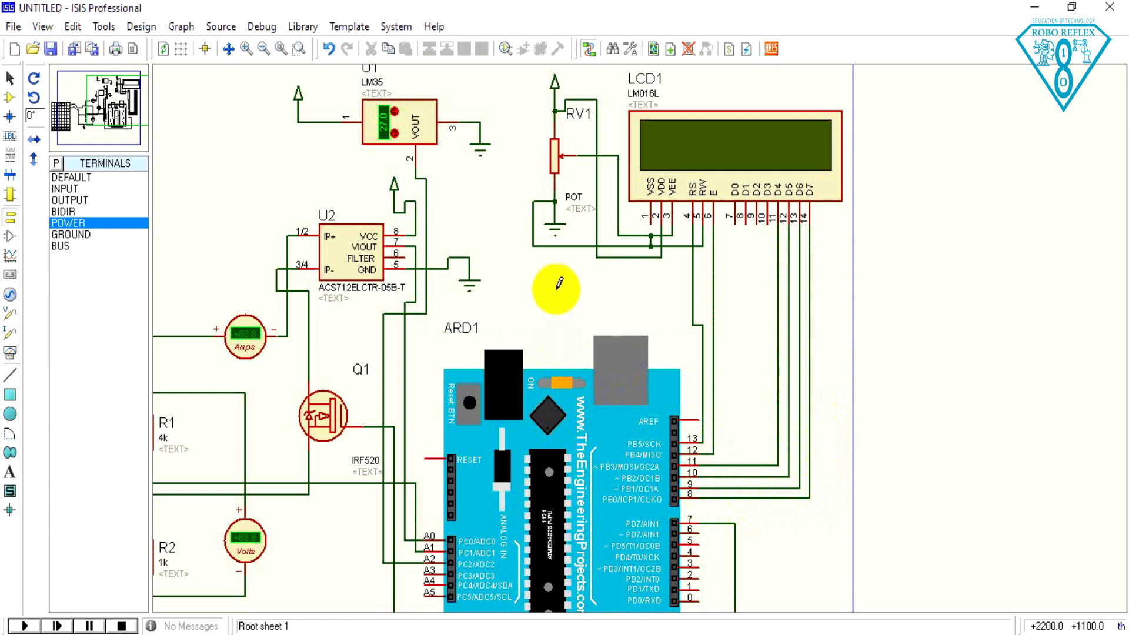
{"action": "scroll", "coordinate": [564, 294], "scroll_direction": "down", "scroll_amount": 1}
{"action": "left_click_drag", "start_coordinate": [587, 305], "coordinate": [751, 275]}
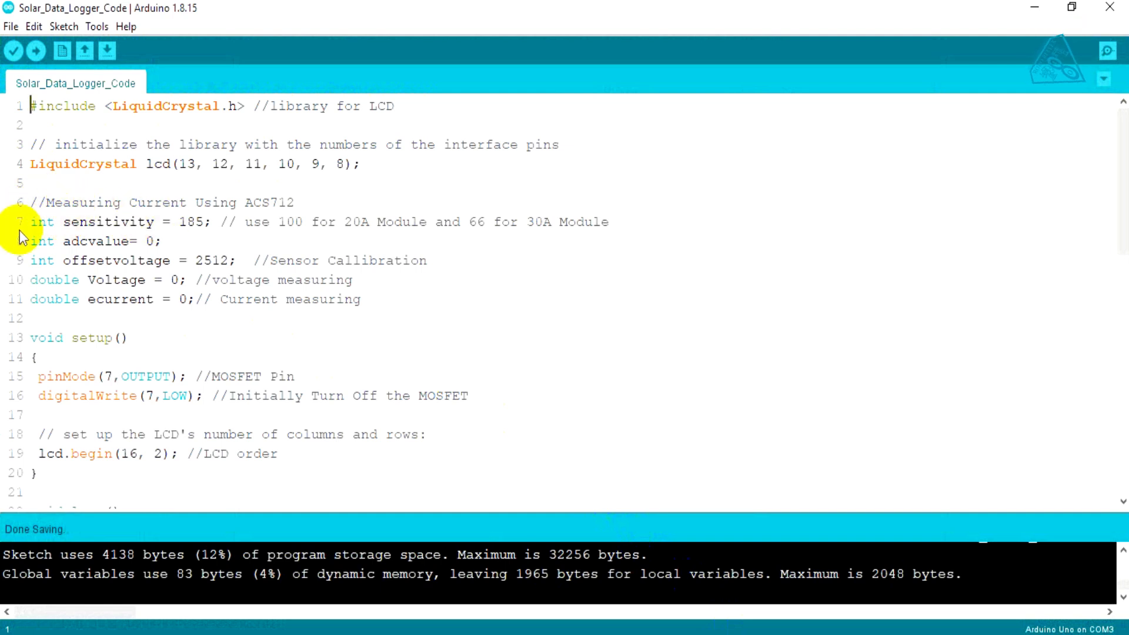
Switch to the Arduino IDE and read through the Solar_Data_Logger_Code sketch, from the LCD setup to the voltage, current and temperature sections.
{"action": "scroll", "coordinate": [62, 300], "scroll_direction": "down", "scroll_amount": 1}
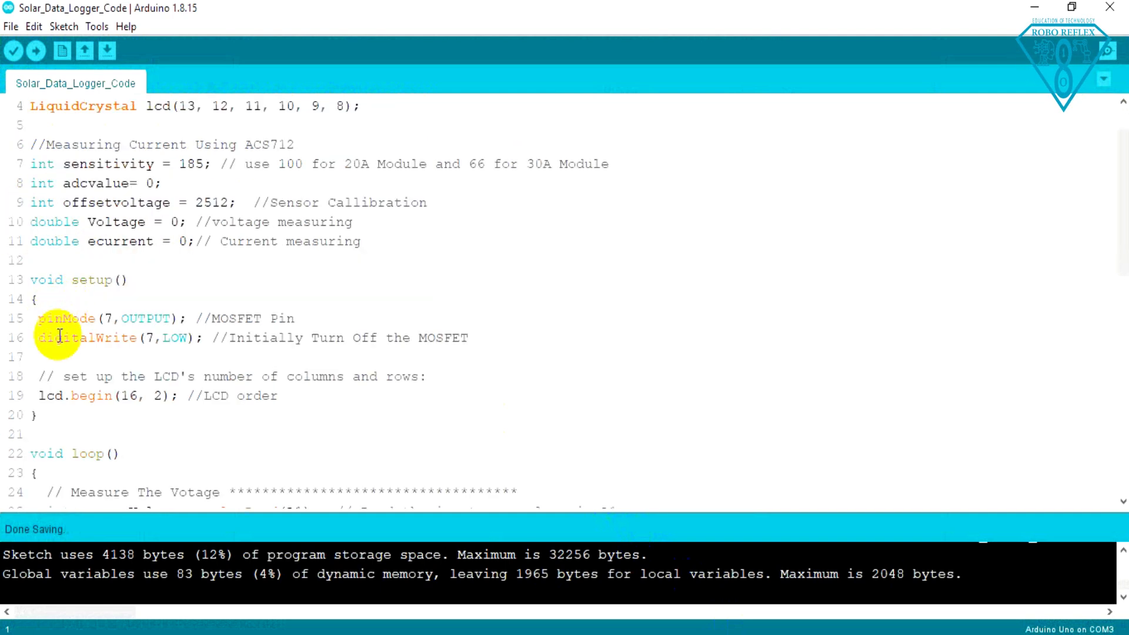
{"action": "scroll", "coordinate": [60, 335], "scroll_direction": "down", "scroll_amount": 1}
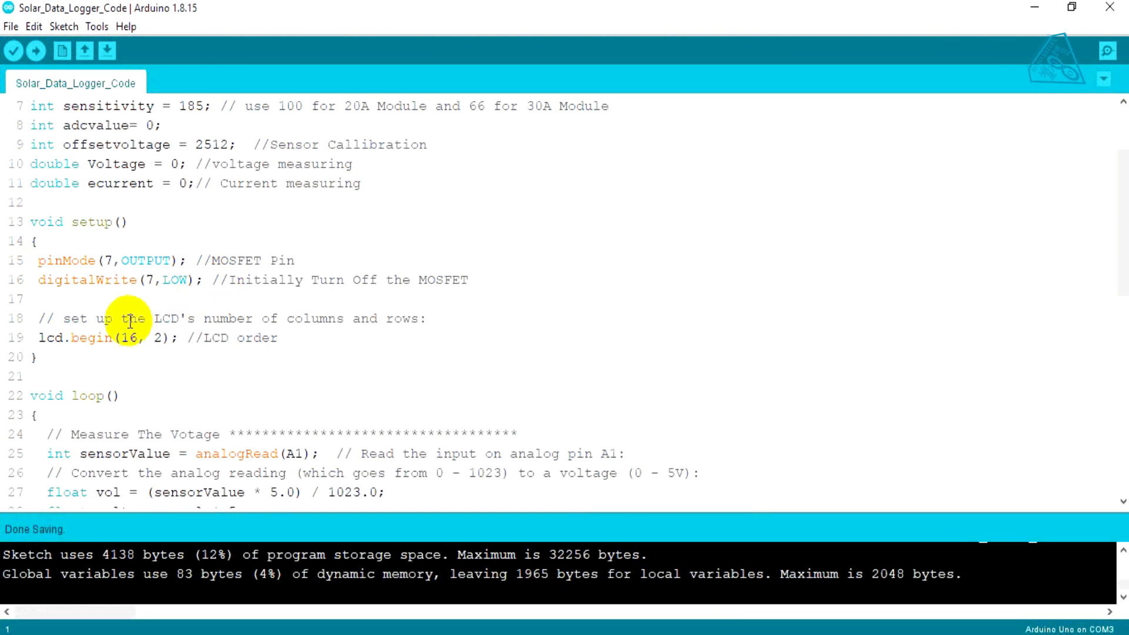
{"action": "scroll", "coordinate": [109, 332], "scroll_direction": "down", "scroll_amount": 4}
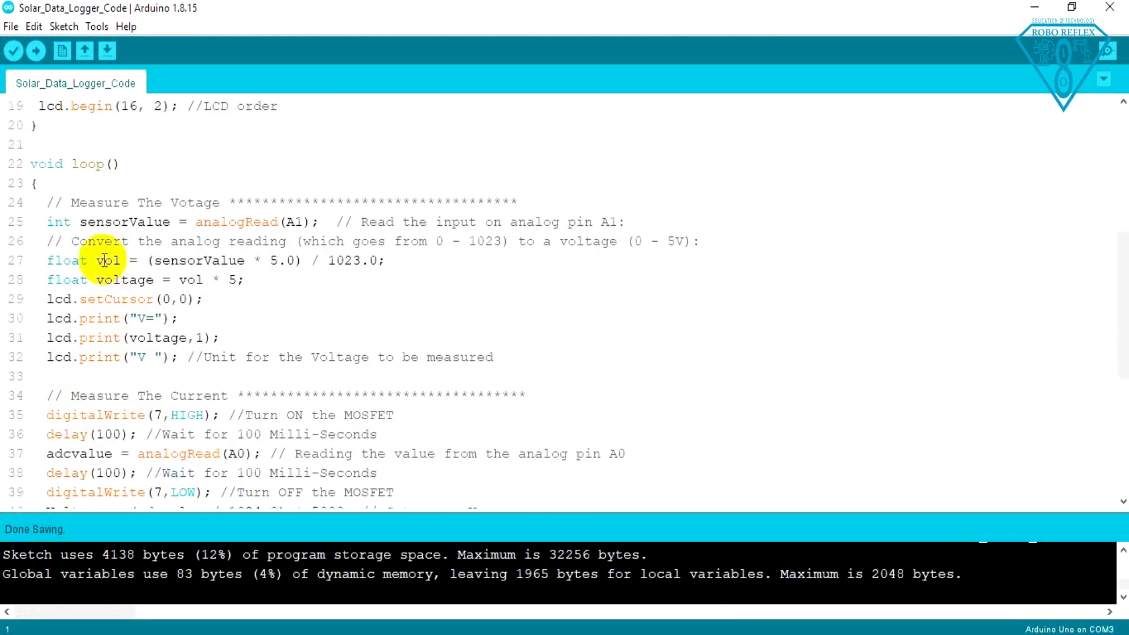
{"action": "scroll", "coordinate": [178, 259], "scroll_direction": "down", "scroll_amount": 1}
{"action": "scroll", "coordinate": [171, 265], "scroll_direction": "down", "scroll_amount": 2}
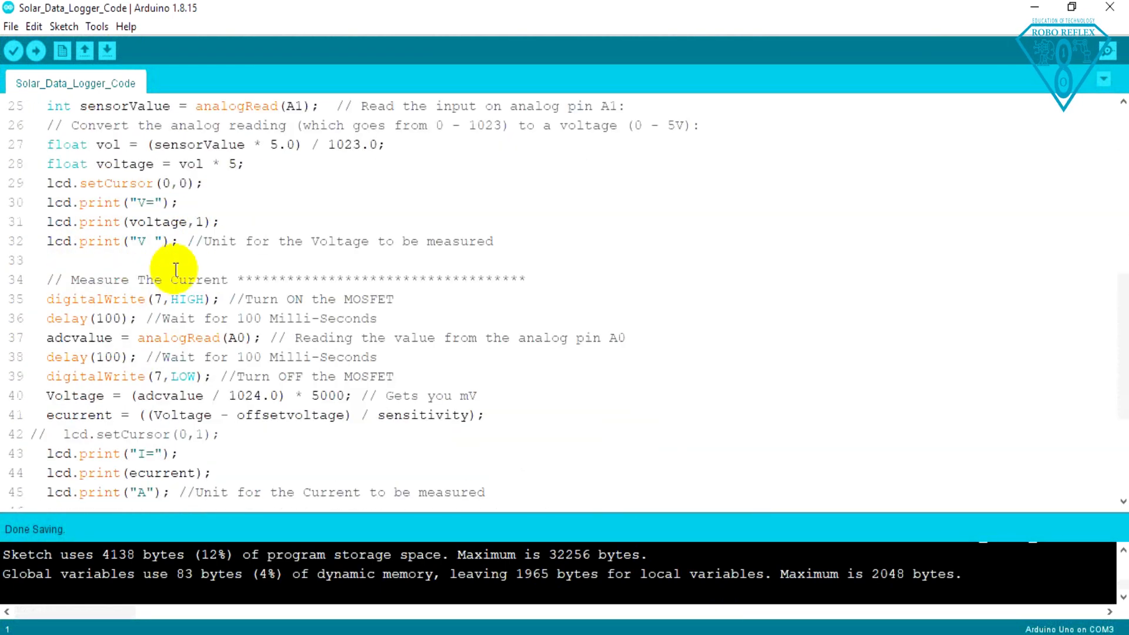
{"action": "scroll", "coordinate": [103, 291], "scroll_direction": "down", "scroll_amount": 3}
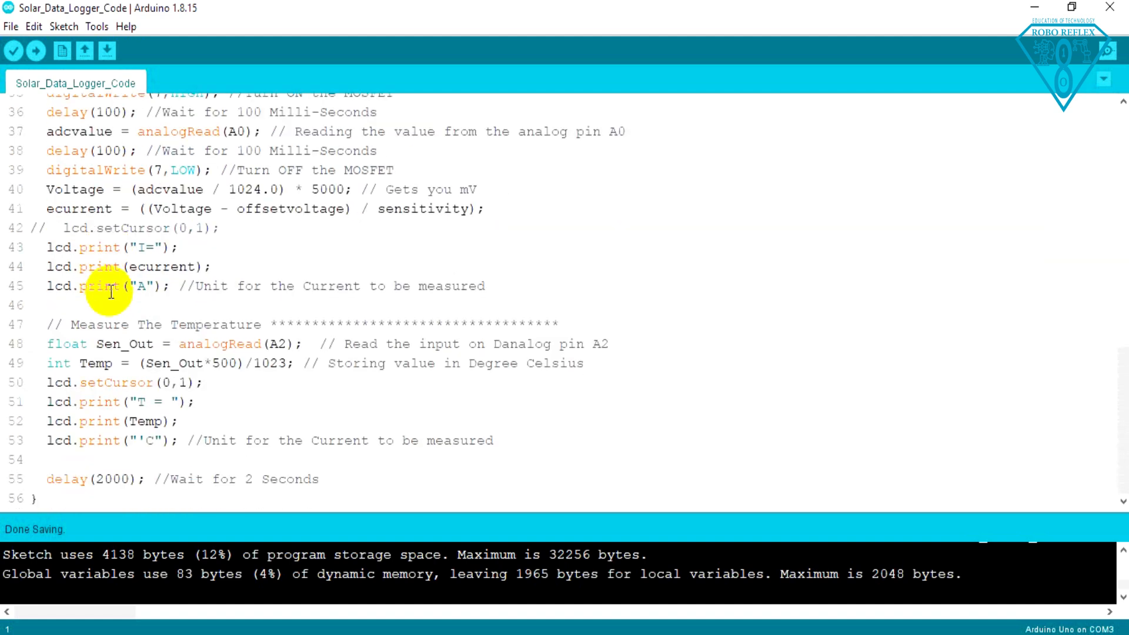
Verify the Solar_Data_Logger_Code sketch and export its compiled binary.
{"action": "left_click", "coordinate": [12, 56]}
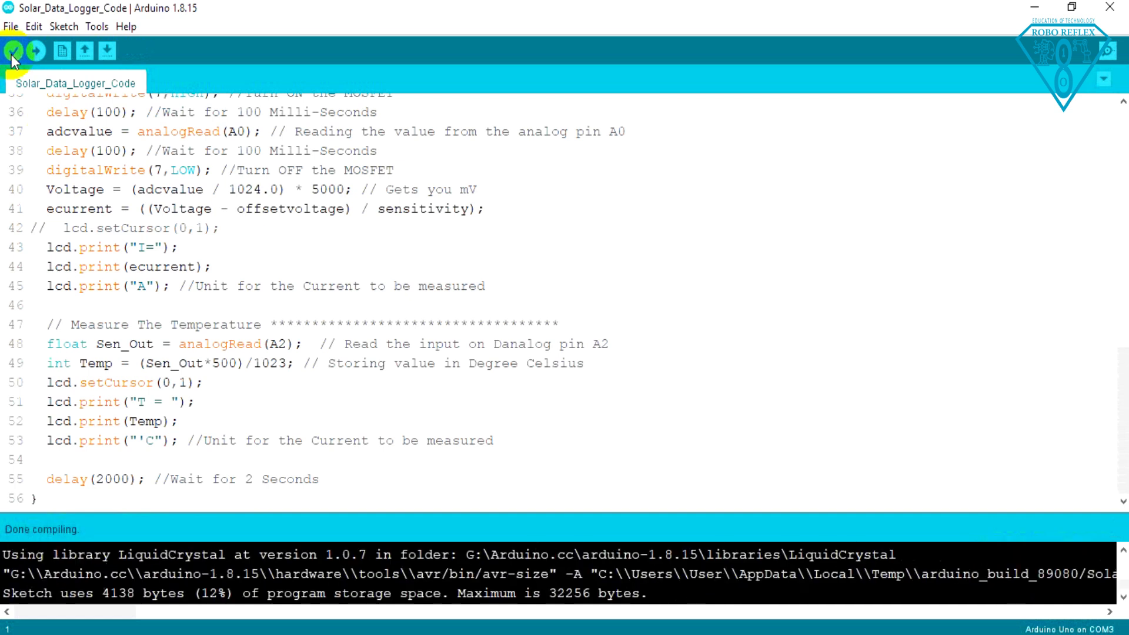
{"action": "left_click", "coordinate": [66, 29]}
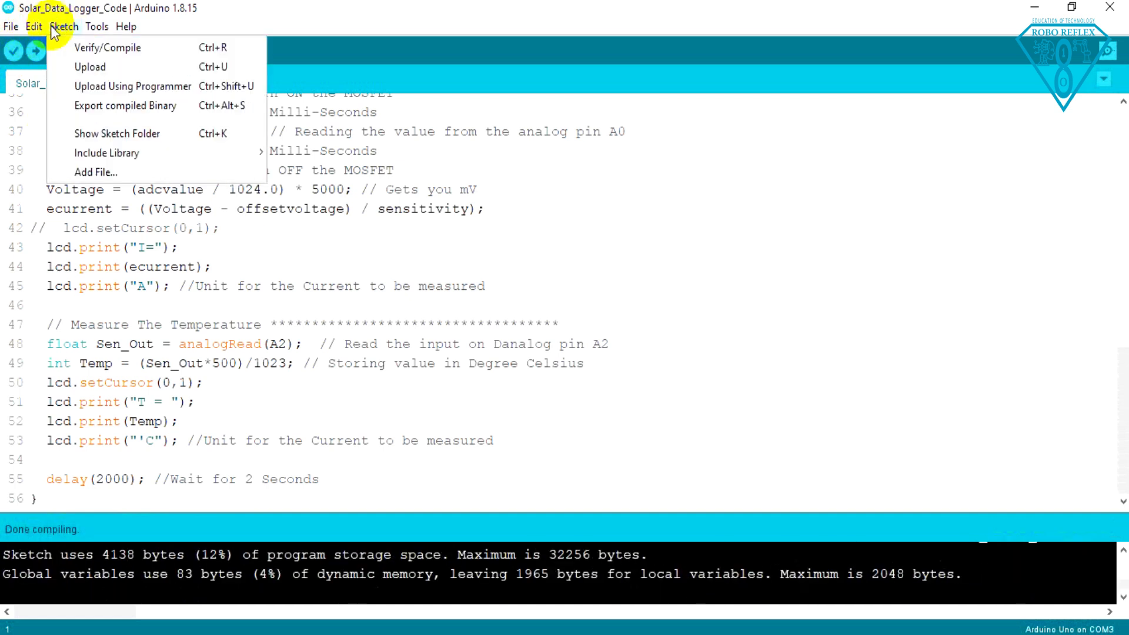
{"action": "left_click", "coordinate": [99, 112]}
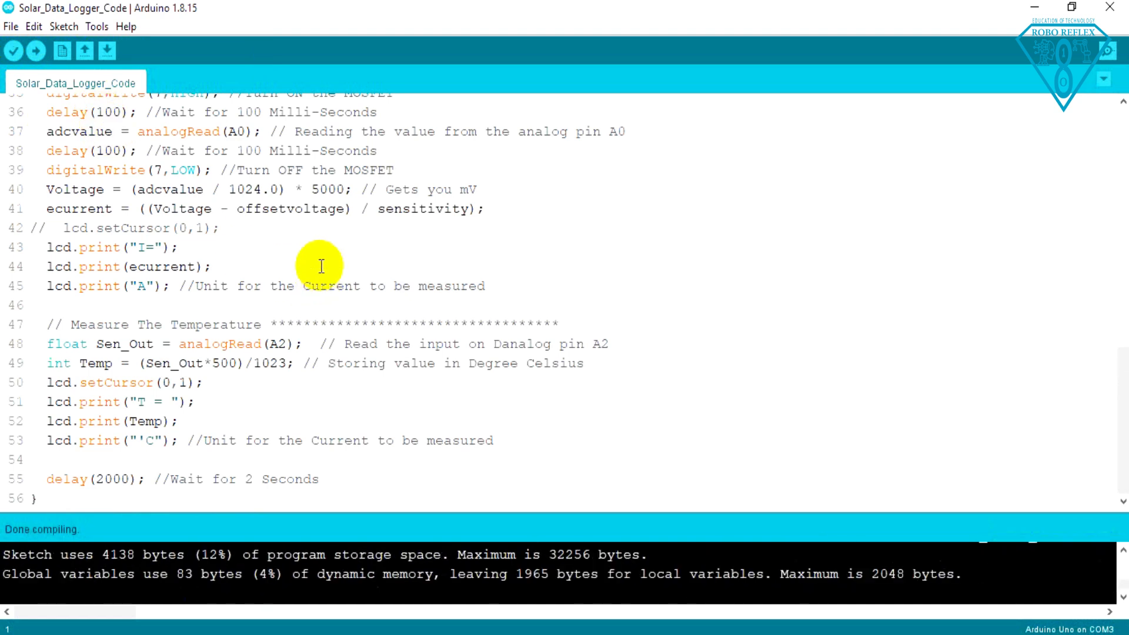
Switch back to Proteus ISIS and open the program file selection for the Arduino Uno ARD1.
{"action": "left_click", "coordinate": [1035, 14]}
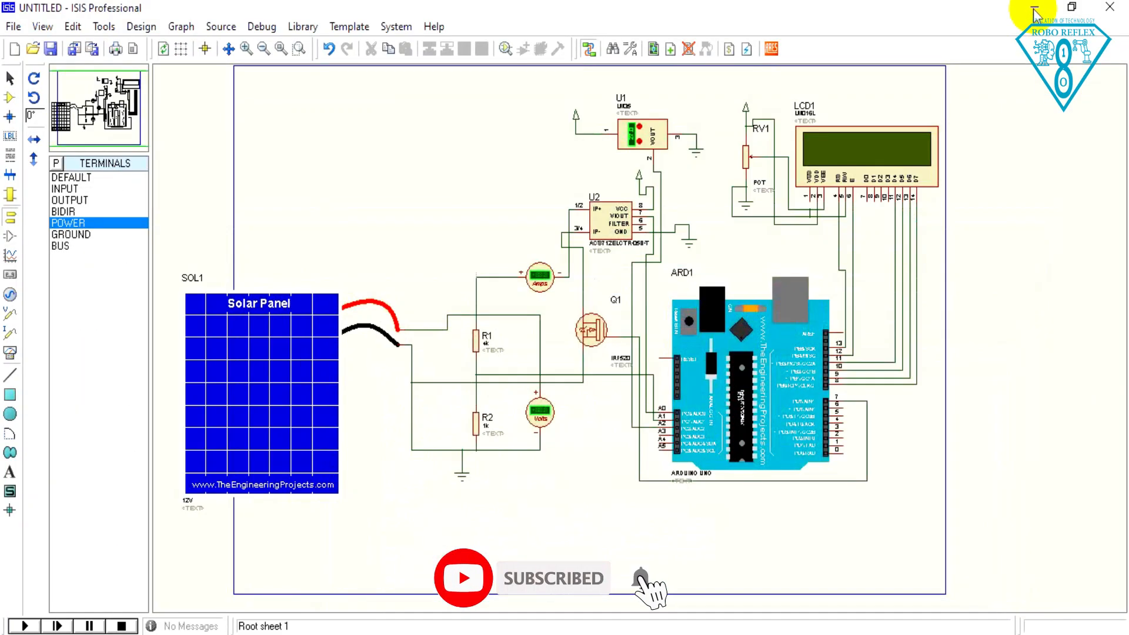
{"action": "left_click", "coordinate": [736, 379]}
{"action": "left_click", "coordinate": [735, 373]}
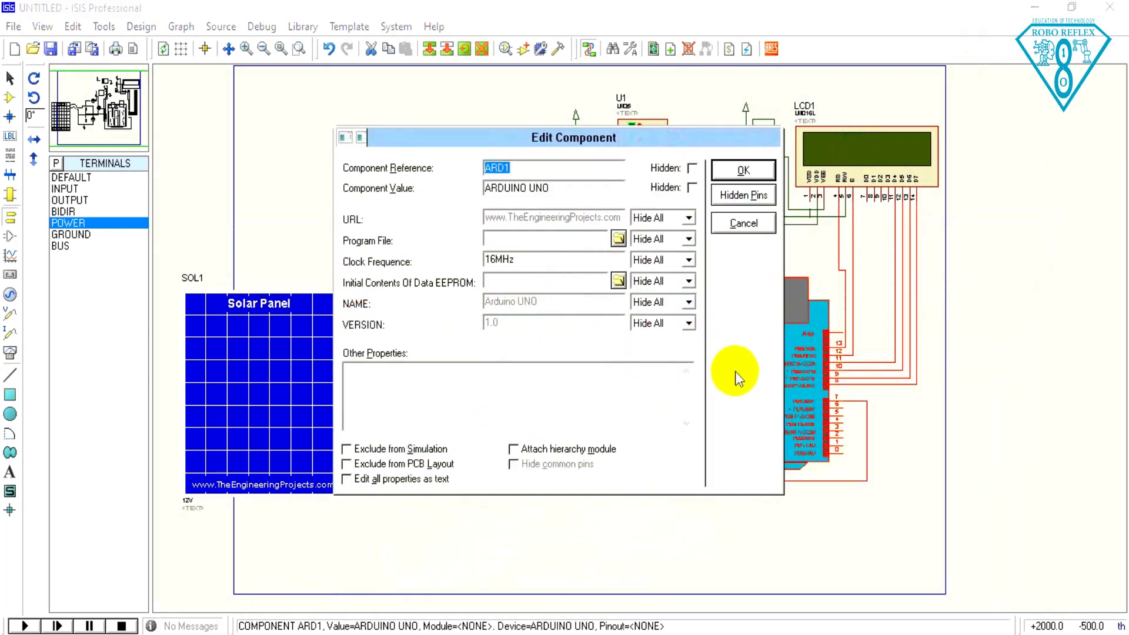
{"action": "left_click", "coordinate": [618, 239]}
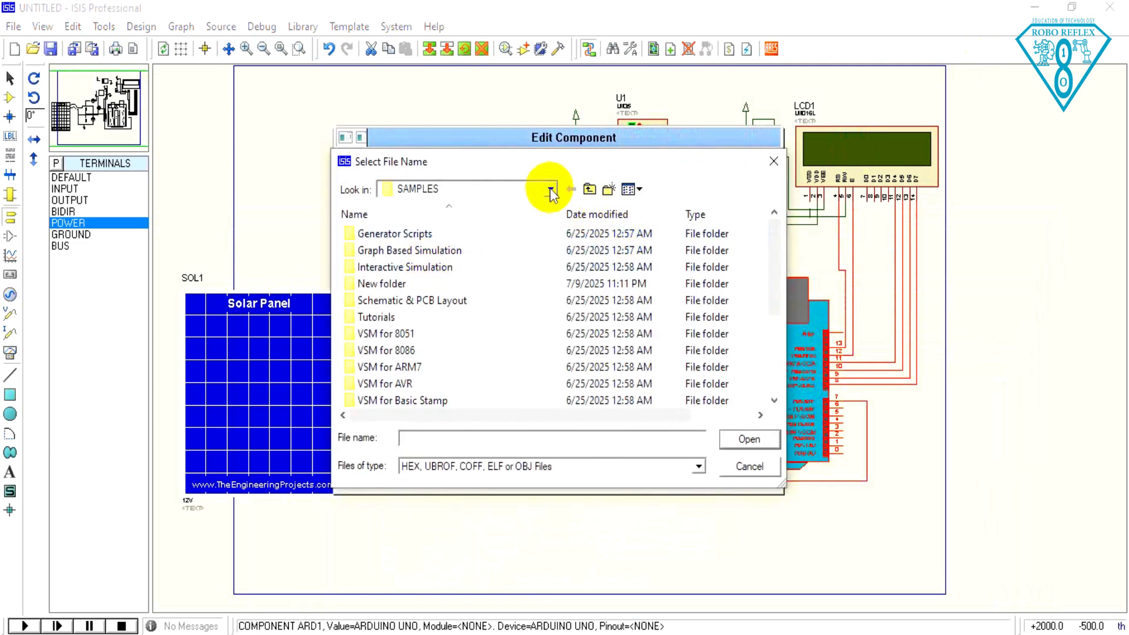
Browse drive D: to the Solar_Data_Logger_Code folder inside Robo Reflex video, Video Project 09.
{"action": "left_click", "coordinate": [496, 189]}
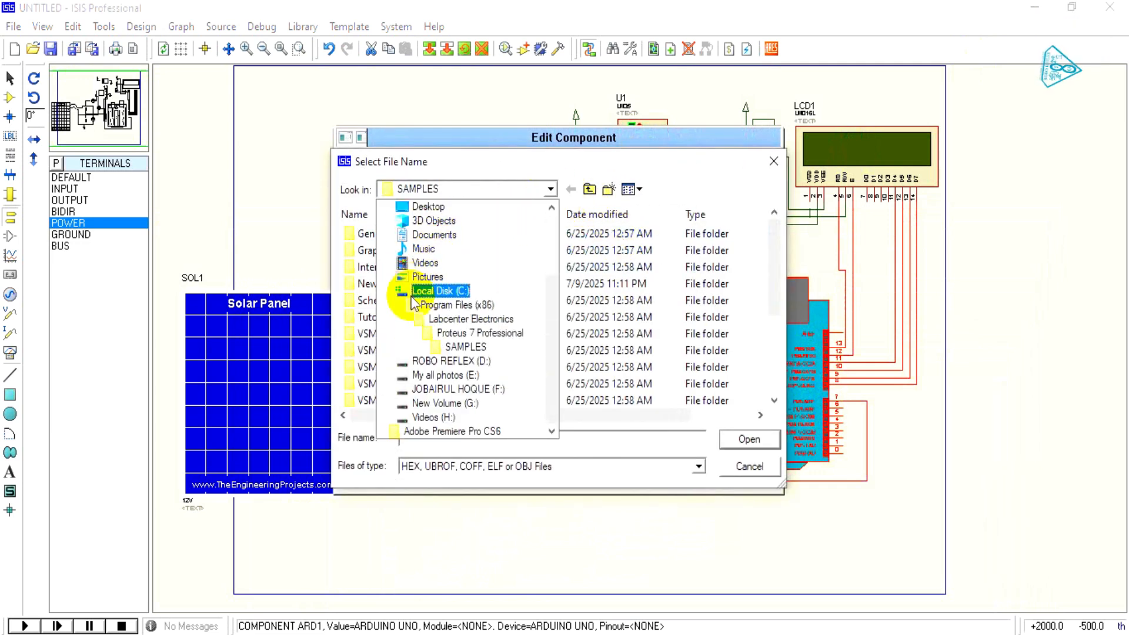
{"action": "left_click", "coordinate": [449, 361]}
{"action": "scroll", "coordinate": [391, 323], "scroll_direction": "down", "scroll_amount": 10}
{"action": "scroll", "coordinate": [390, 322], "scroll_direction": "down", "scroll_amount": 15}
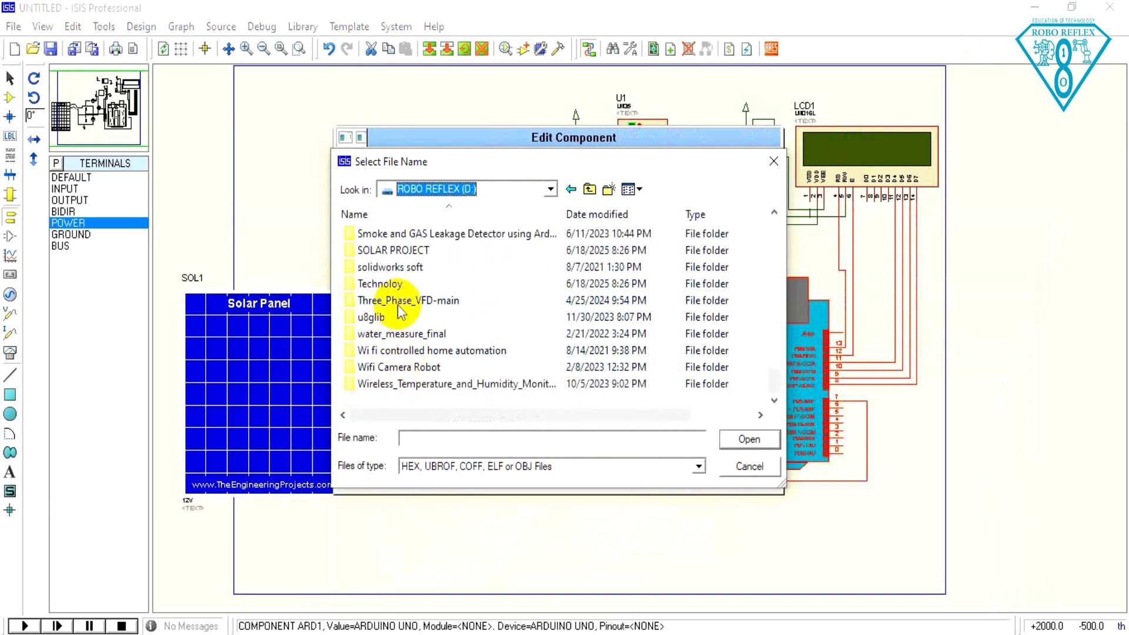
{"action": "scroll", "coordinate": [399, 309], "scroll_direction": "up", "scroll_amount": 4}
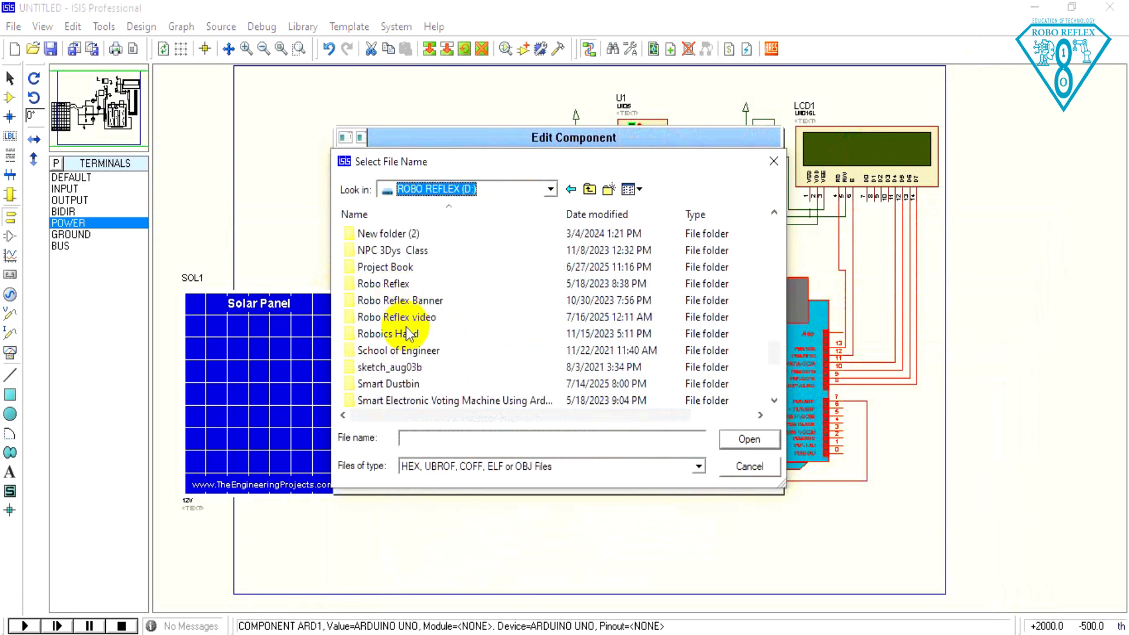
{"action": "double_click", "coordinate": [405, 322]}
{"action": "scroll", "coordinate": [441, 304], "scroll_direction": "down", "scroll_amount": 3}
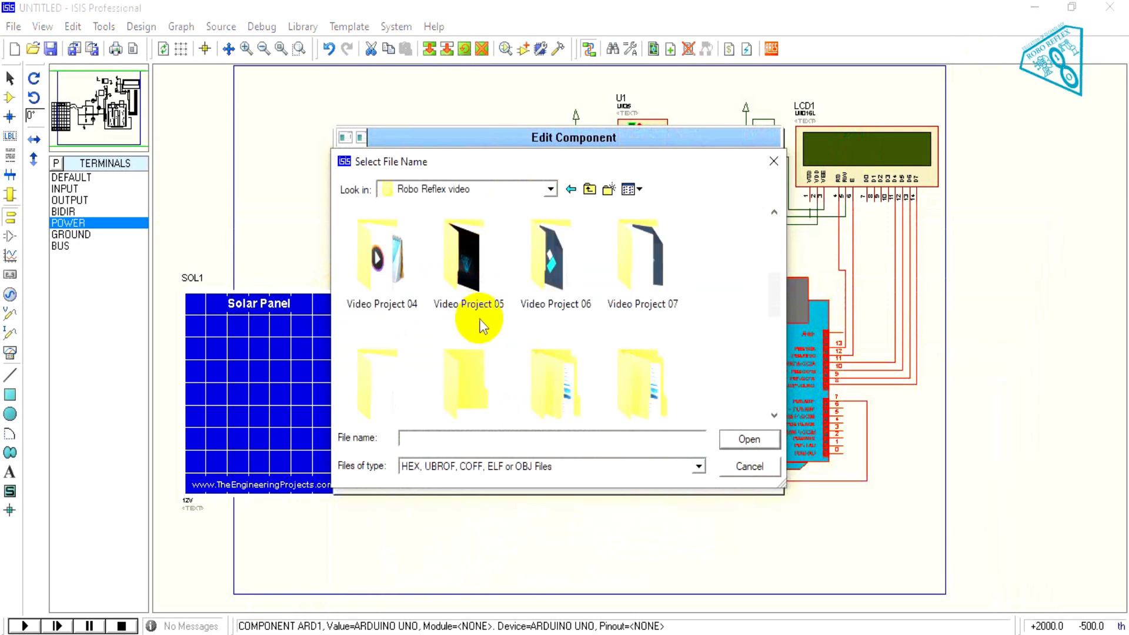
{"action": "scroll", "coordinate": [546, 321], "scroll_direction": "down", "scroll_amount": 2}
{"action": "double_click", "coordinate": [488, 288]}
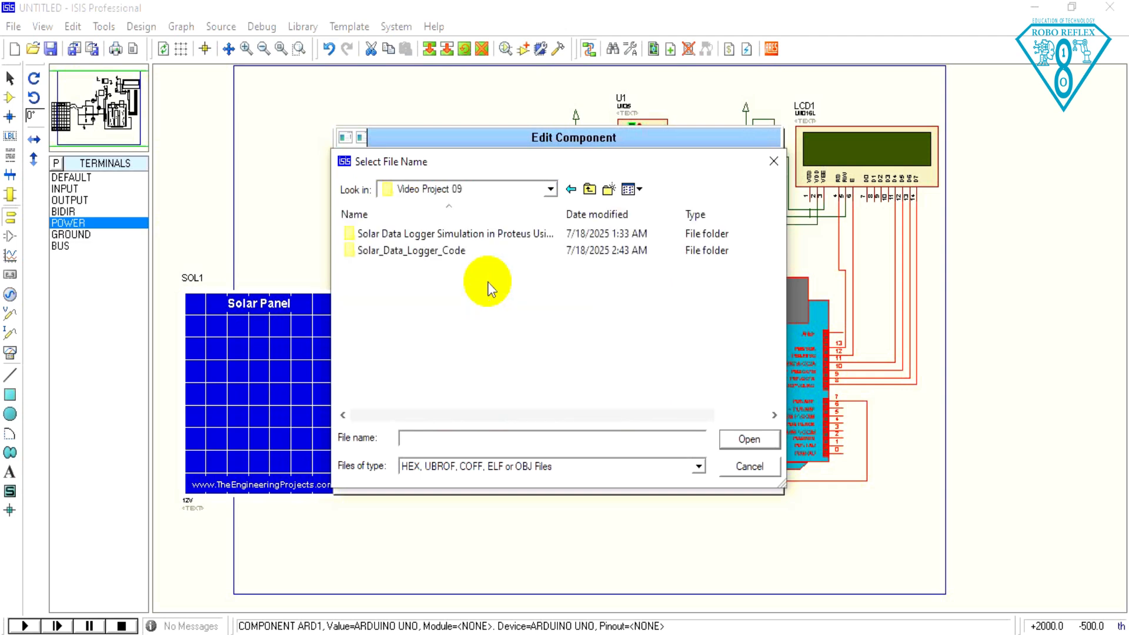
{"action": "double_click", "coordinate": [412, 251]}
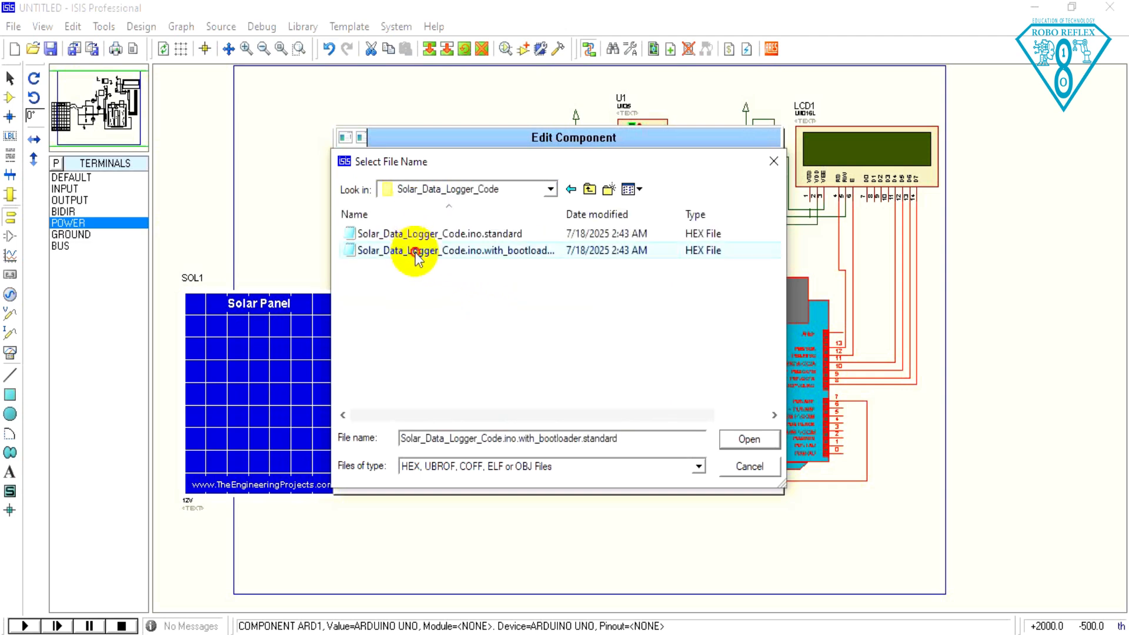
Load the Solar_Data_Logger_Code.ino.with_bootloader.standard HEX file as ARD1's program and run the simulation.
{"action": "double_click", "coordinate": [414, 251]}
{"action": "left_click", "coordinate": [744, 171]}
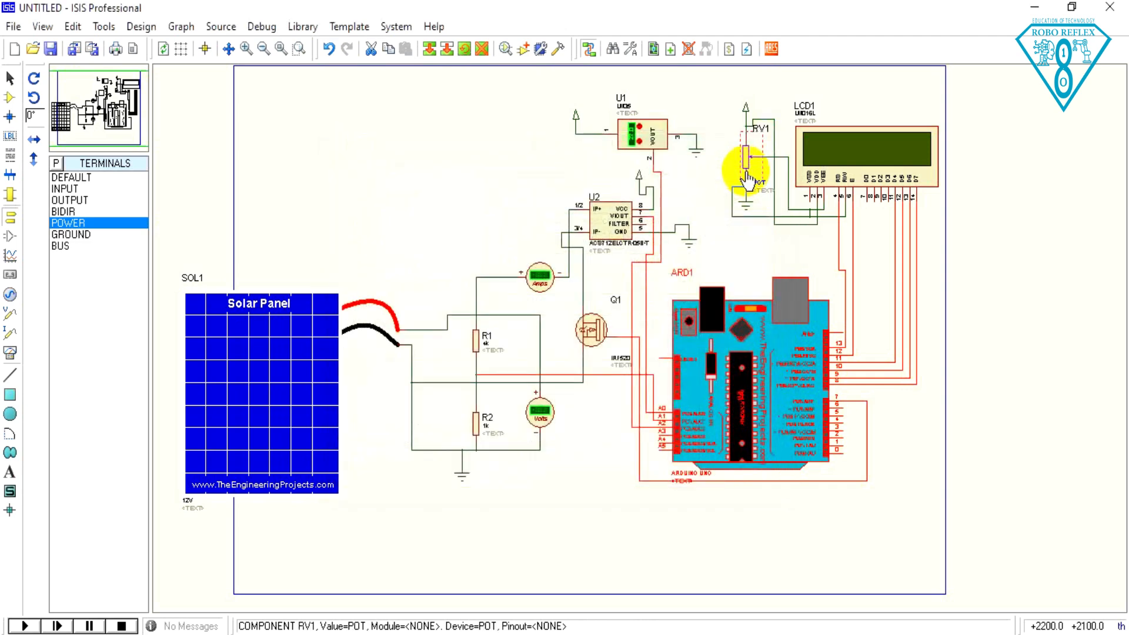
{"action": "left_click", "coordinate": [26, 627]}
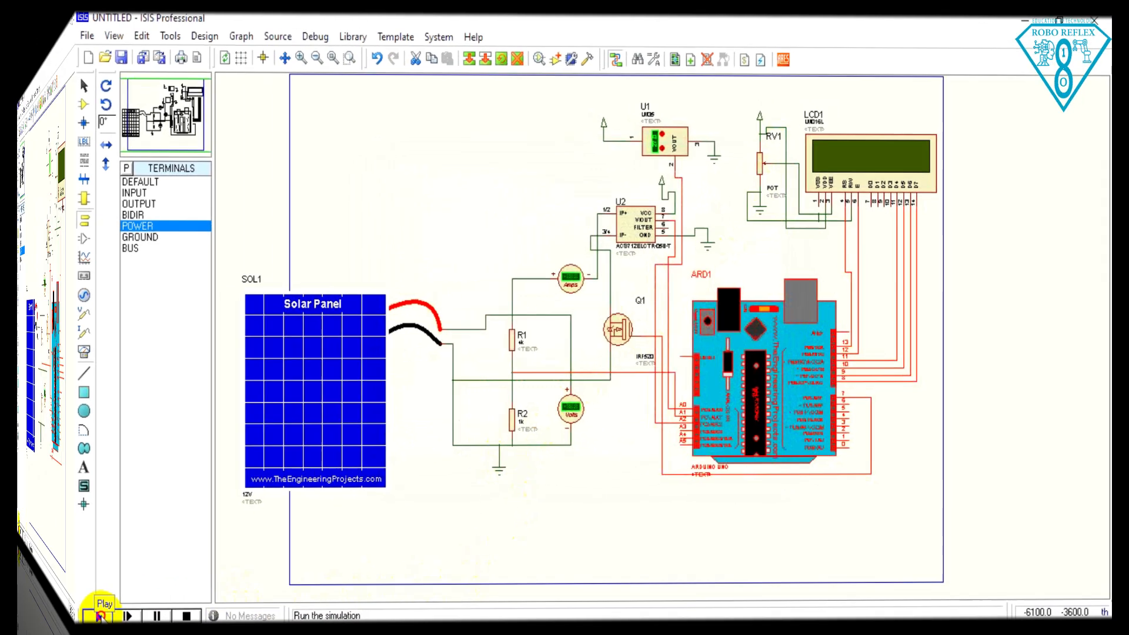